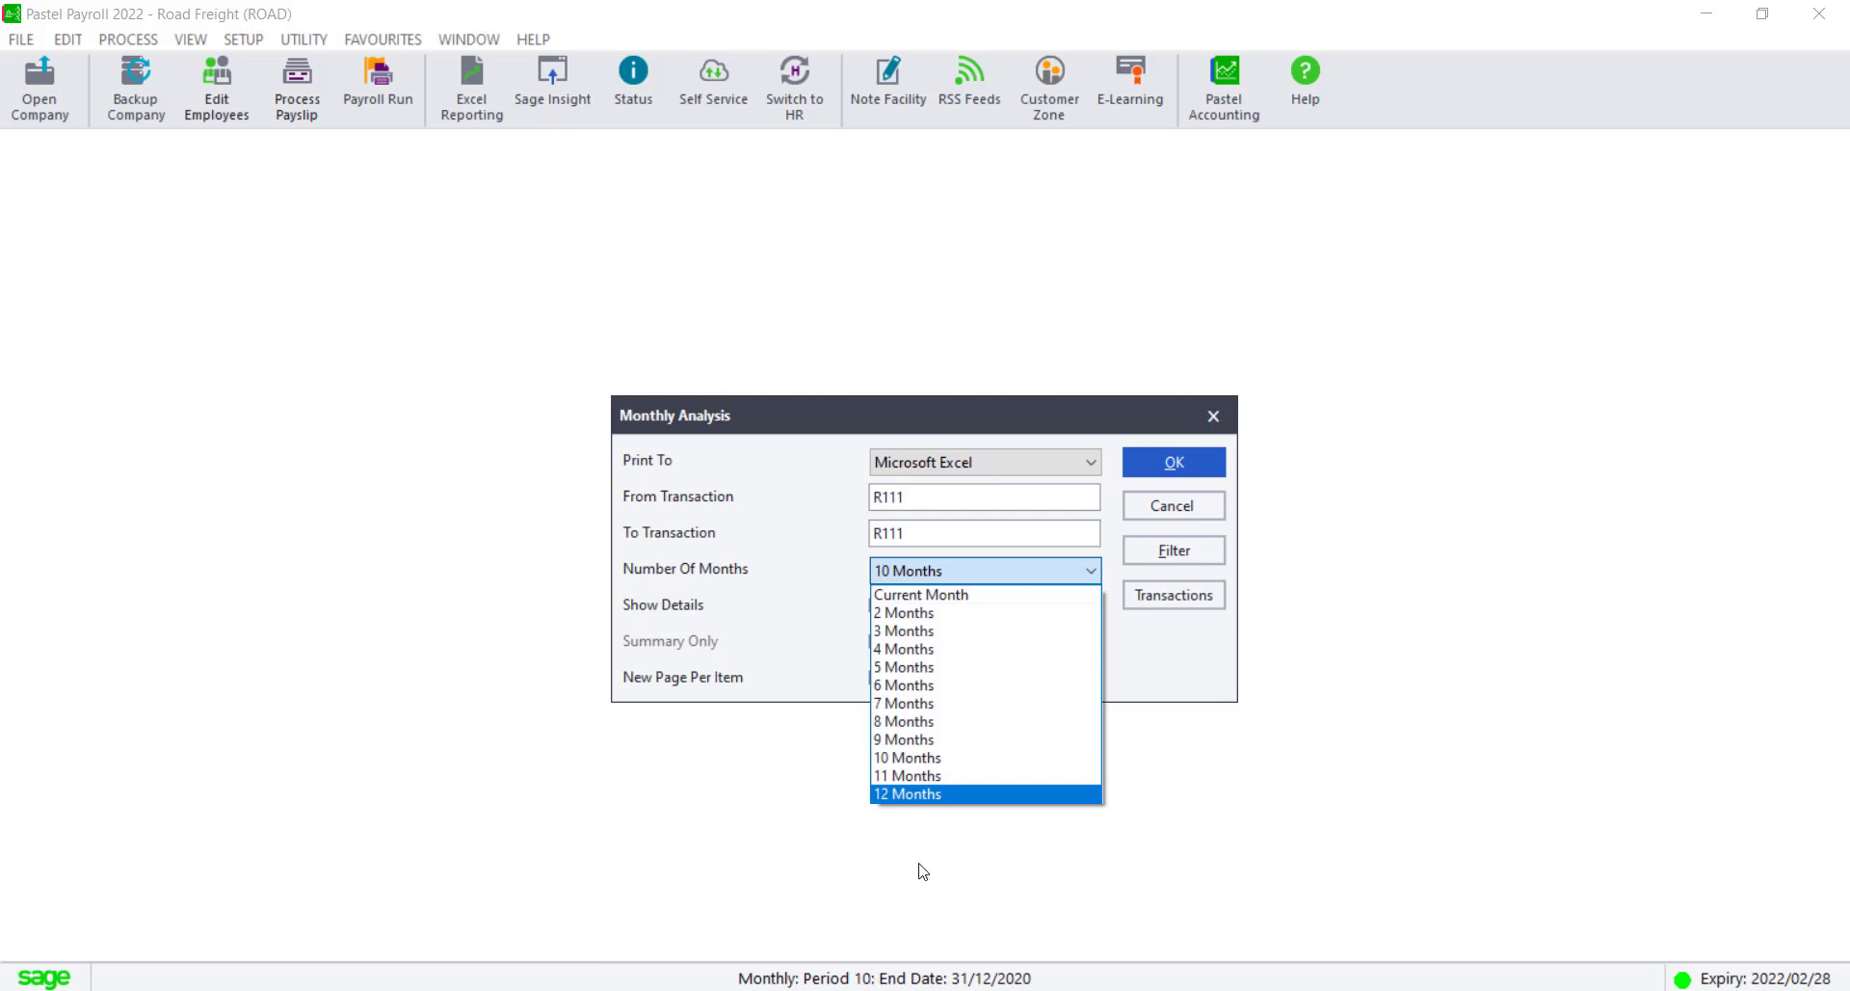
Run the Monthly Analysis report for transaction R111 over 10 months, output to Microsoft Excel
left_click(909, 758)
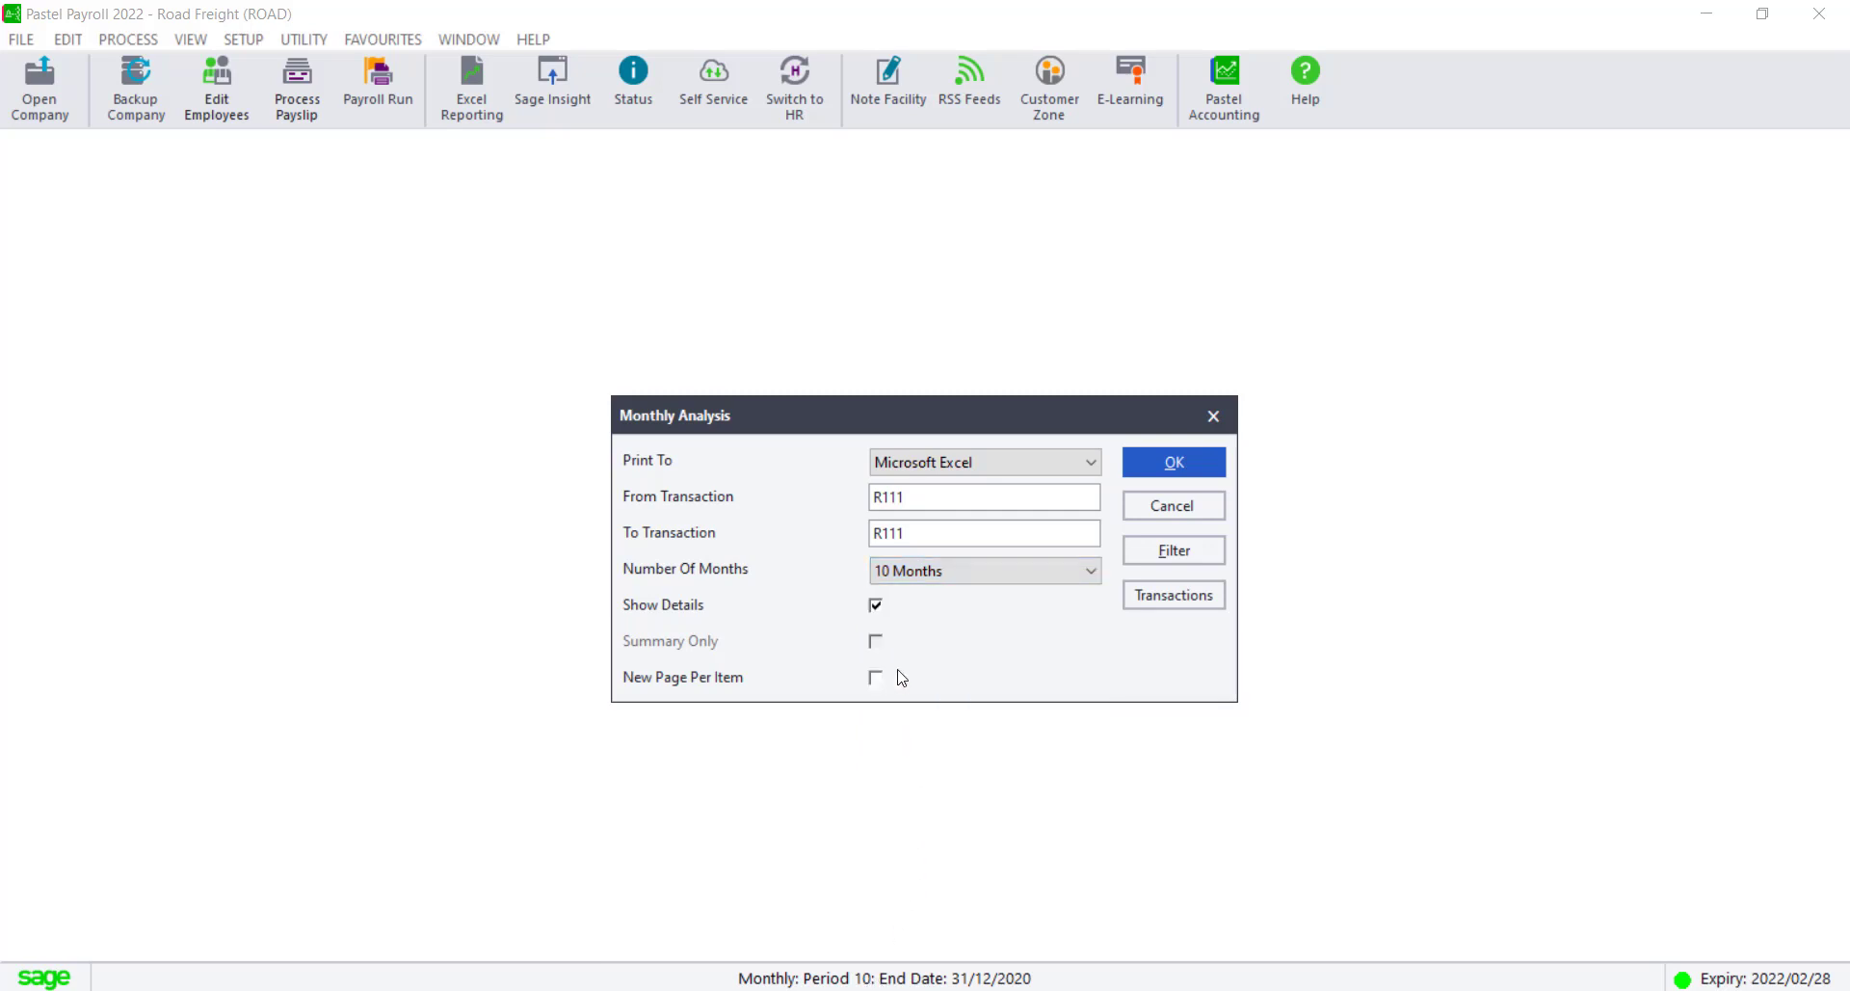
left_click(1174, 462)
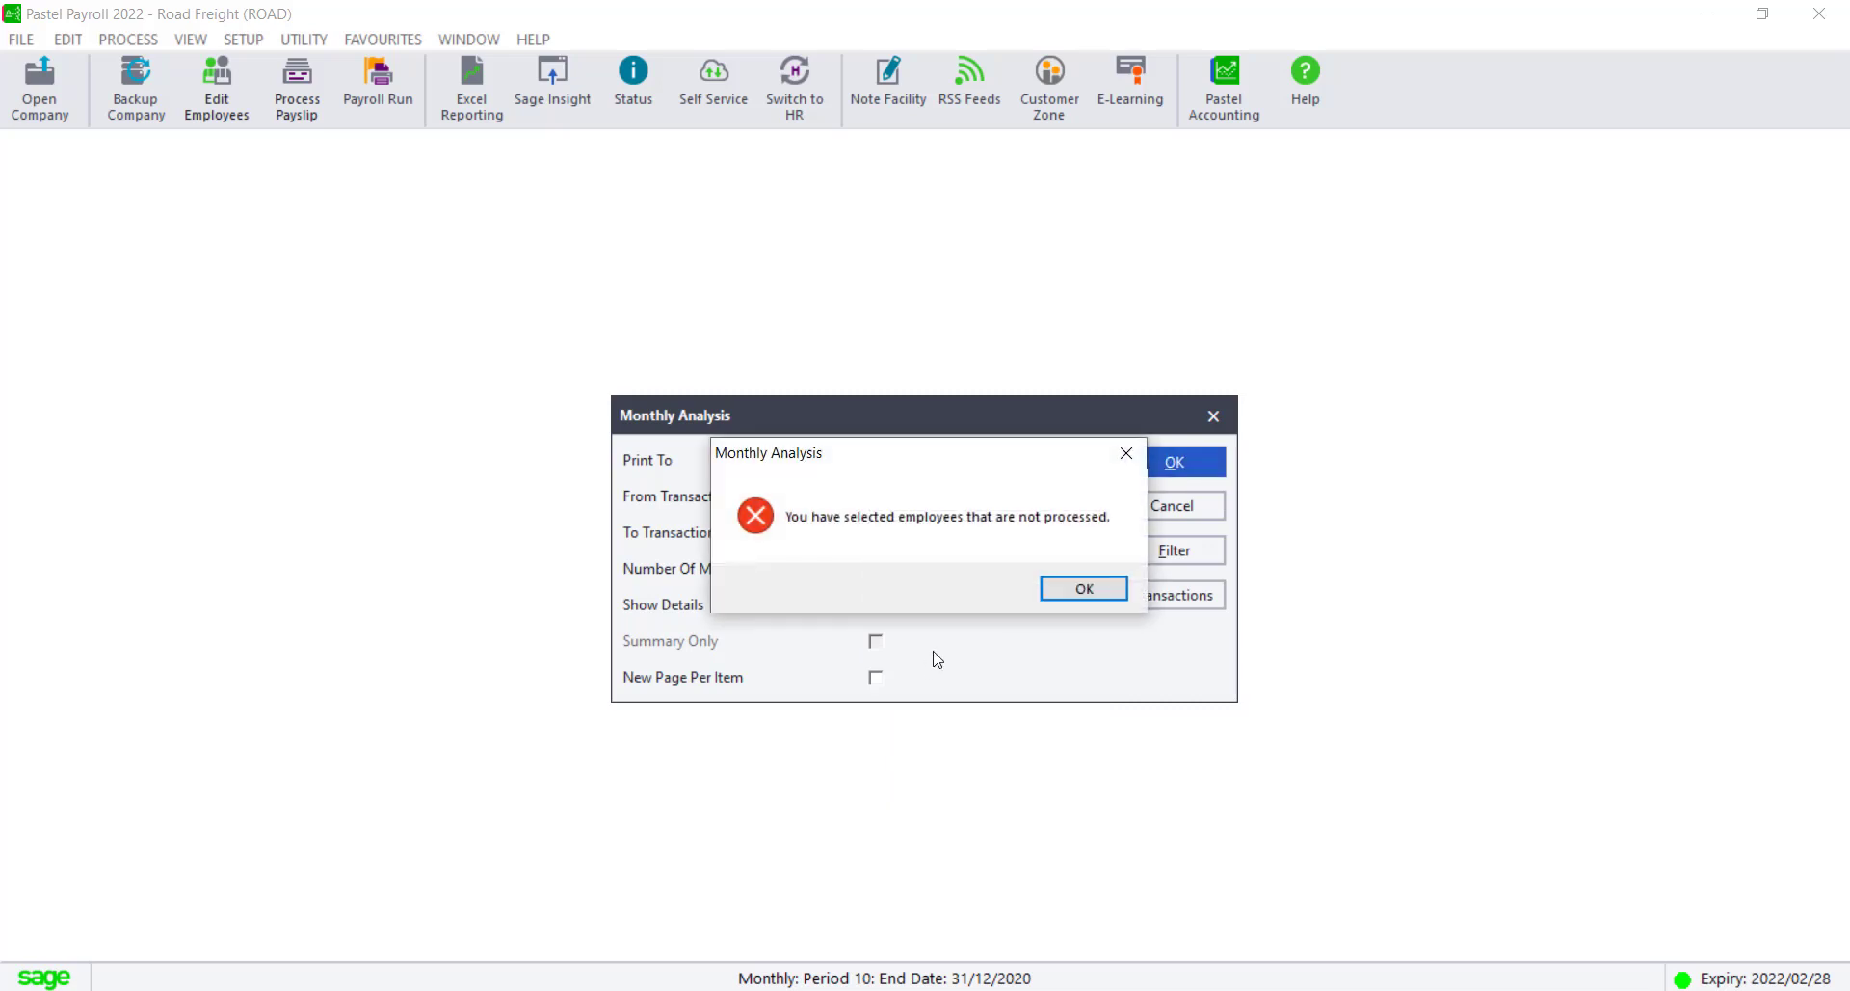
left_click(1077, 589)
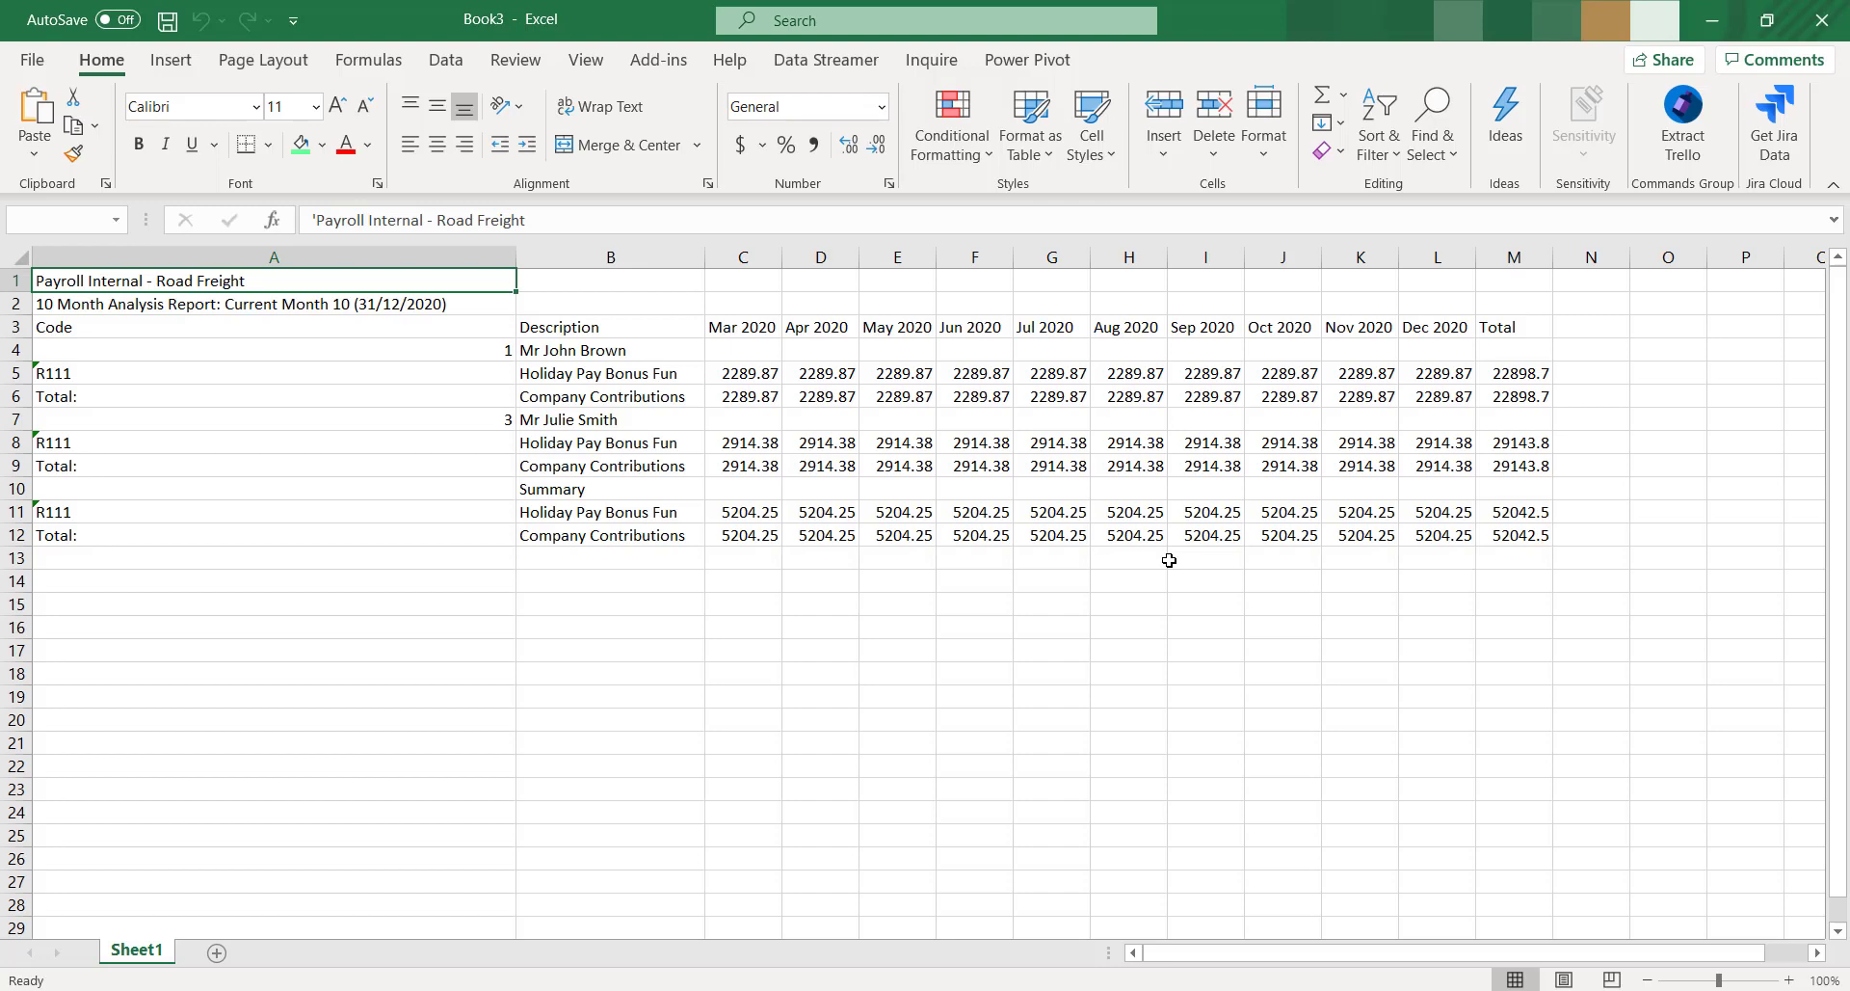
Clear the summary block in rows 10 to 12 and add the headings Council Pay in N3 and Difference in O3
left_click_drag(39, 487, 1517, 542)
key("Delete")
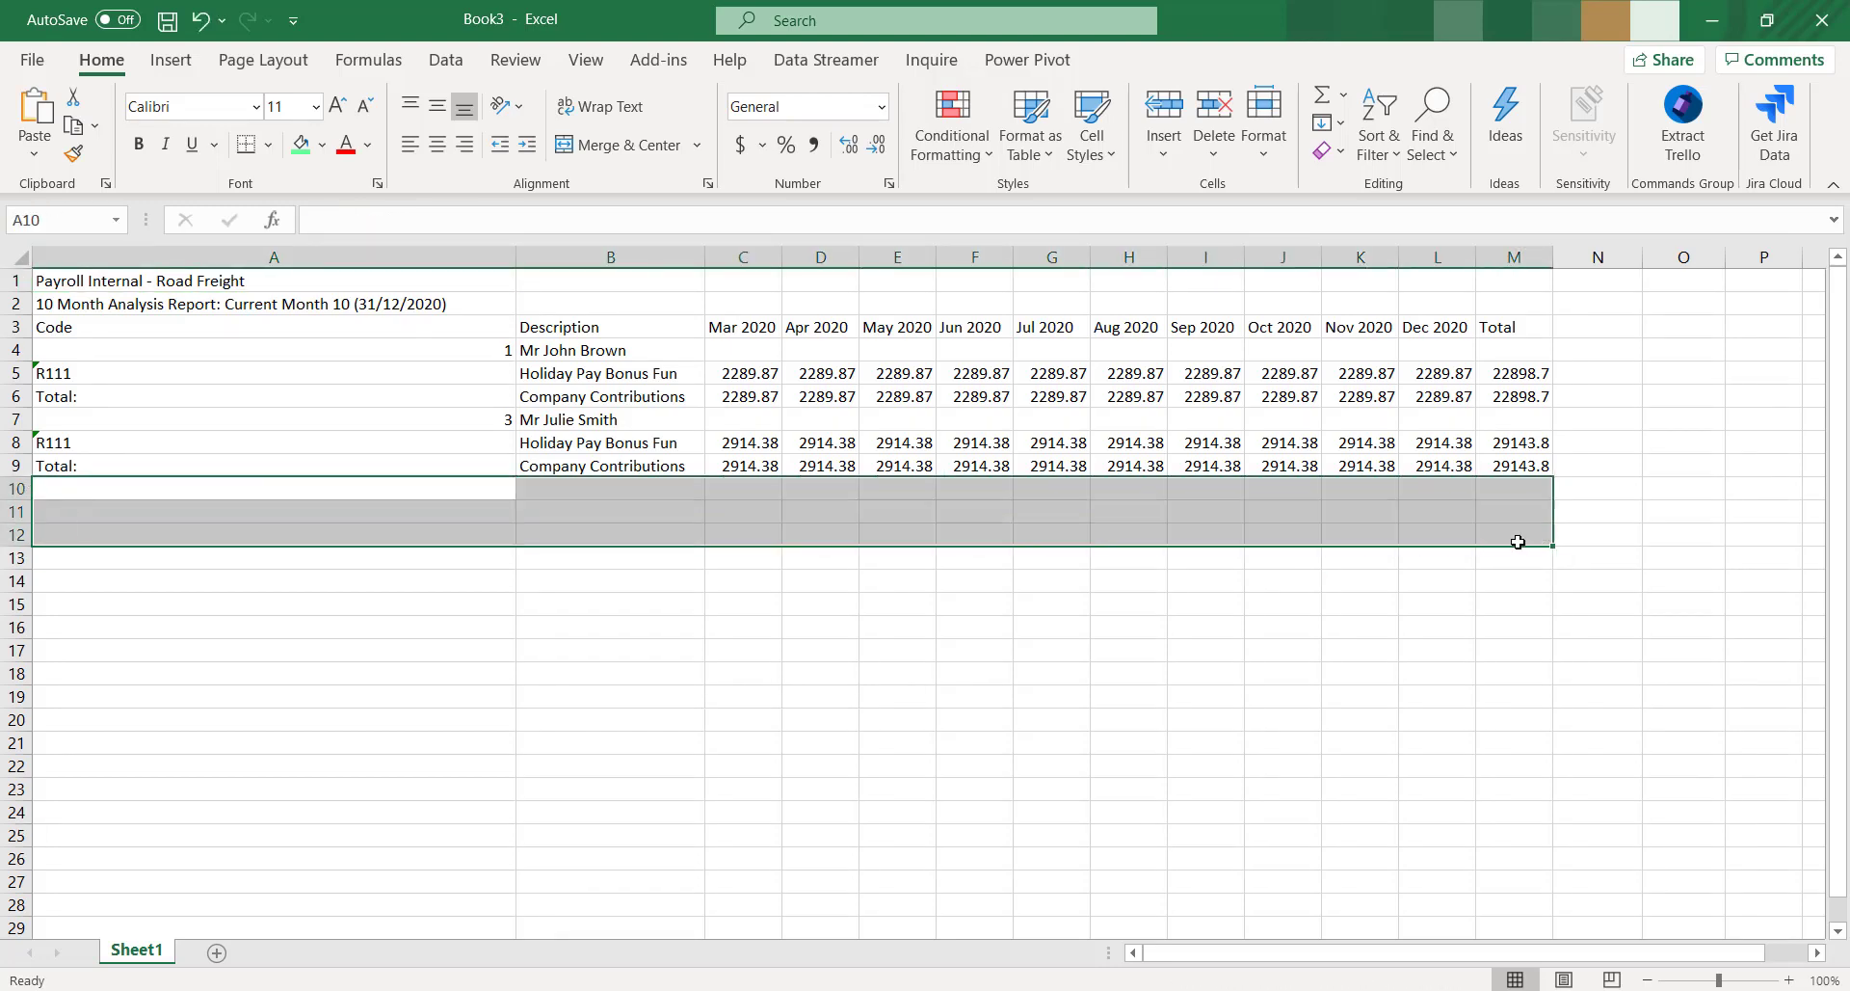
left_click(1590, 329)
type("Council Pay")
key("Tab")
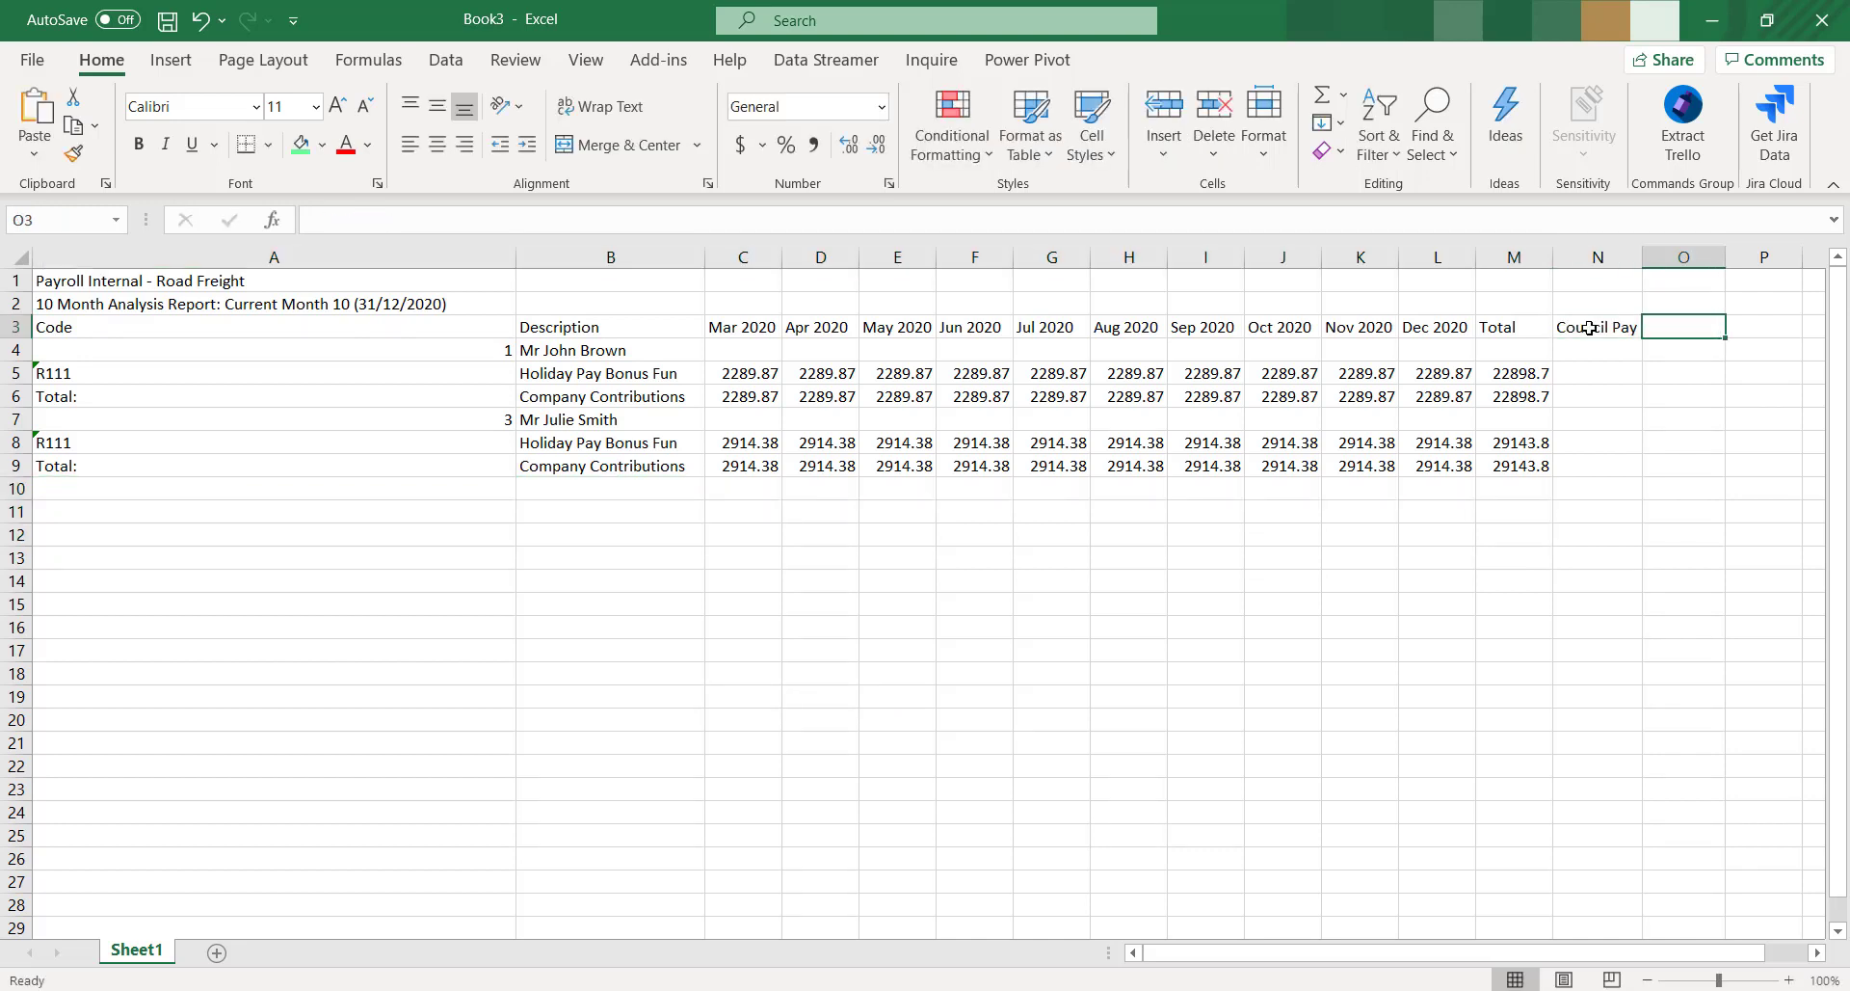
type("Difference")
Enter 25000 as the first employee's Council Pay in N5 and subtract the total M5 from it in O5
left_click(1604, 382)
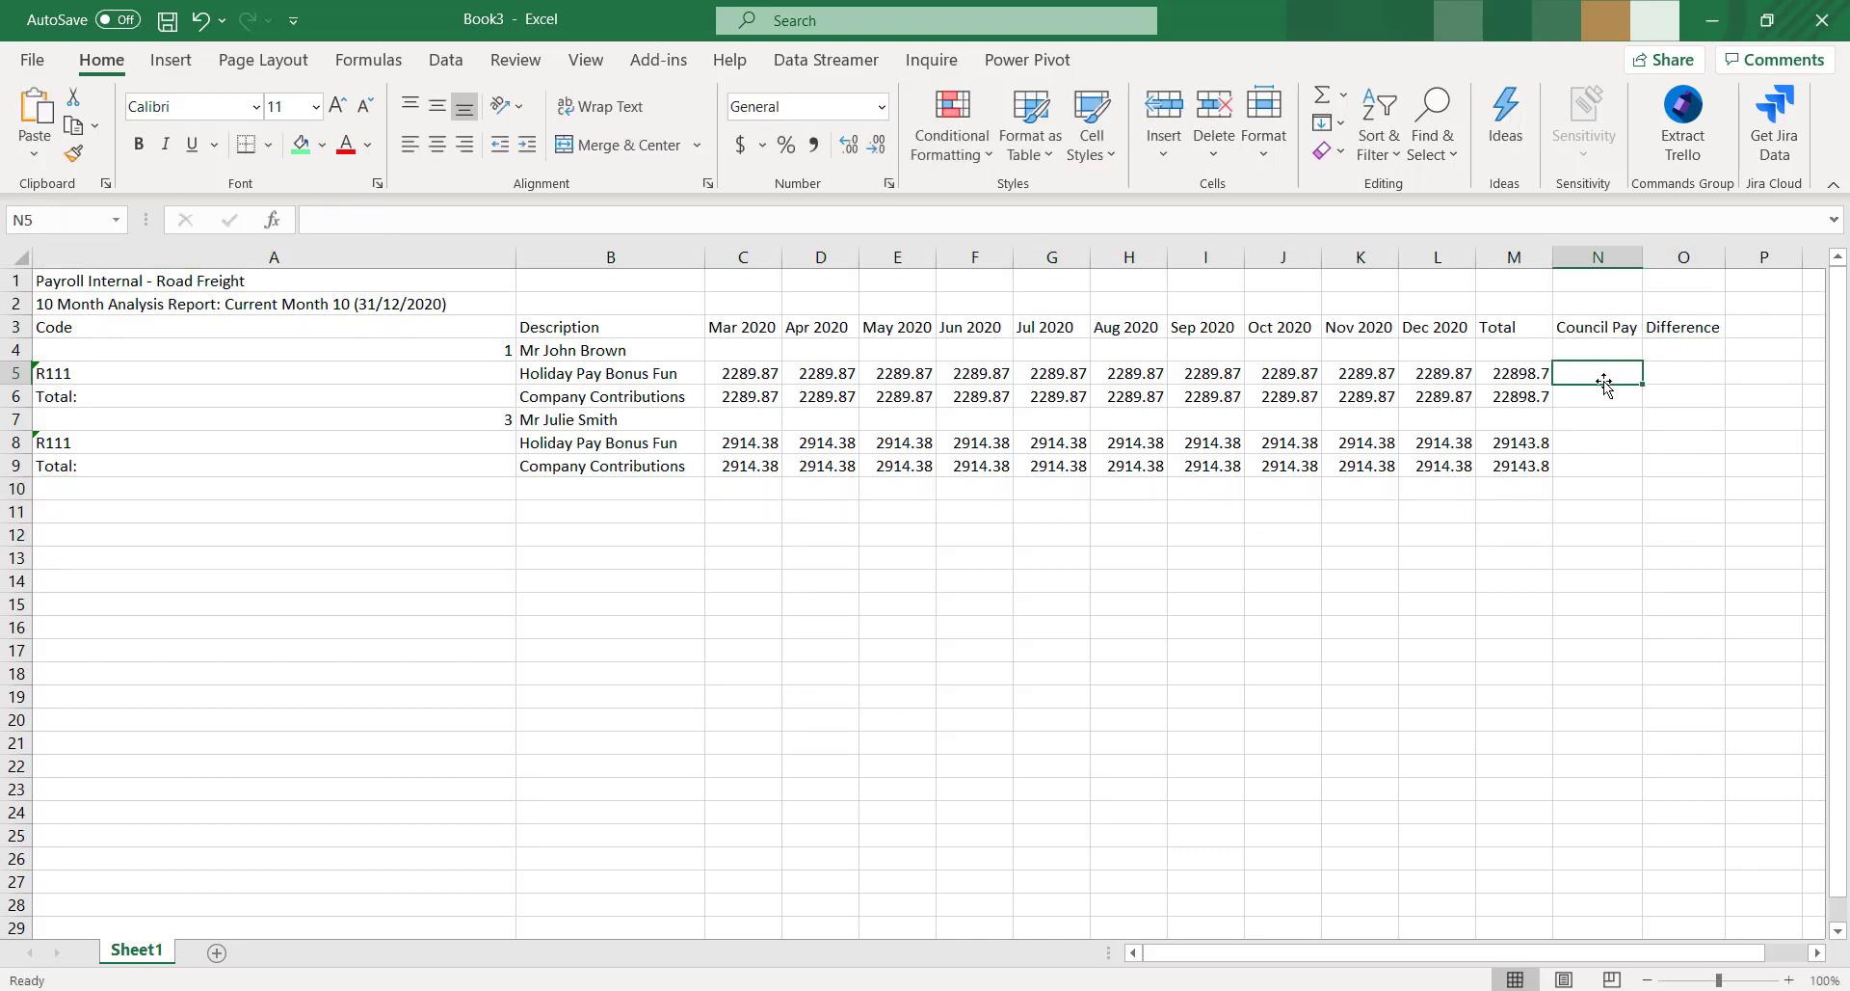
type("2")
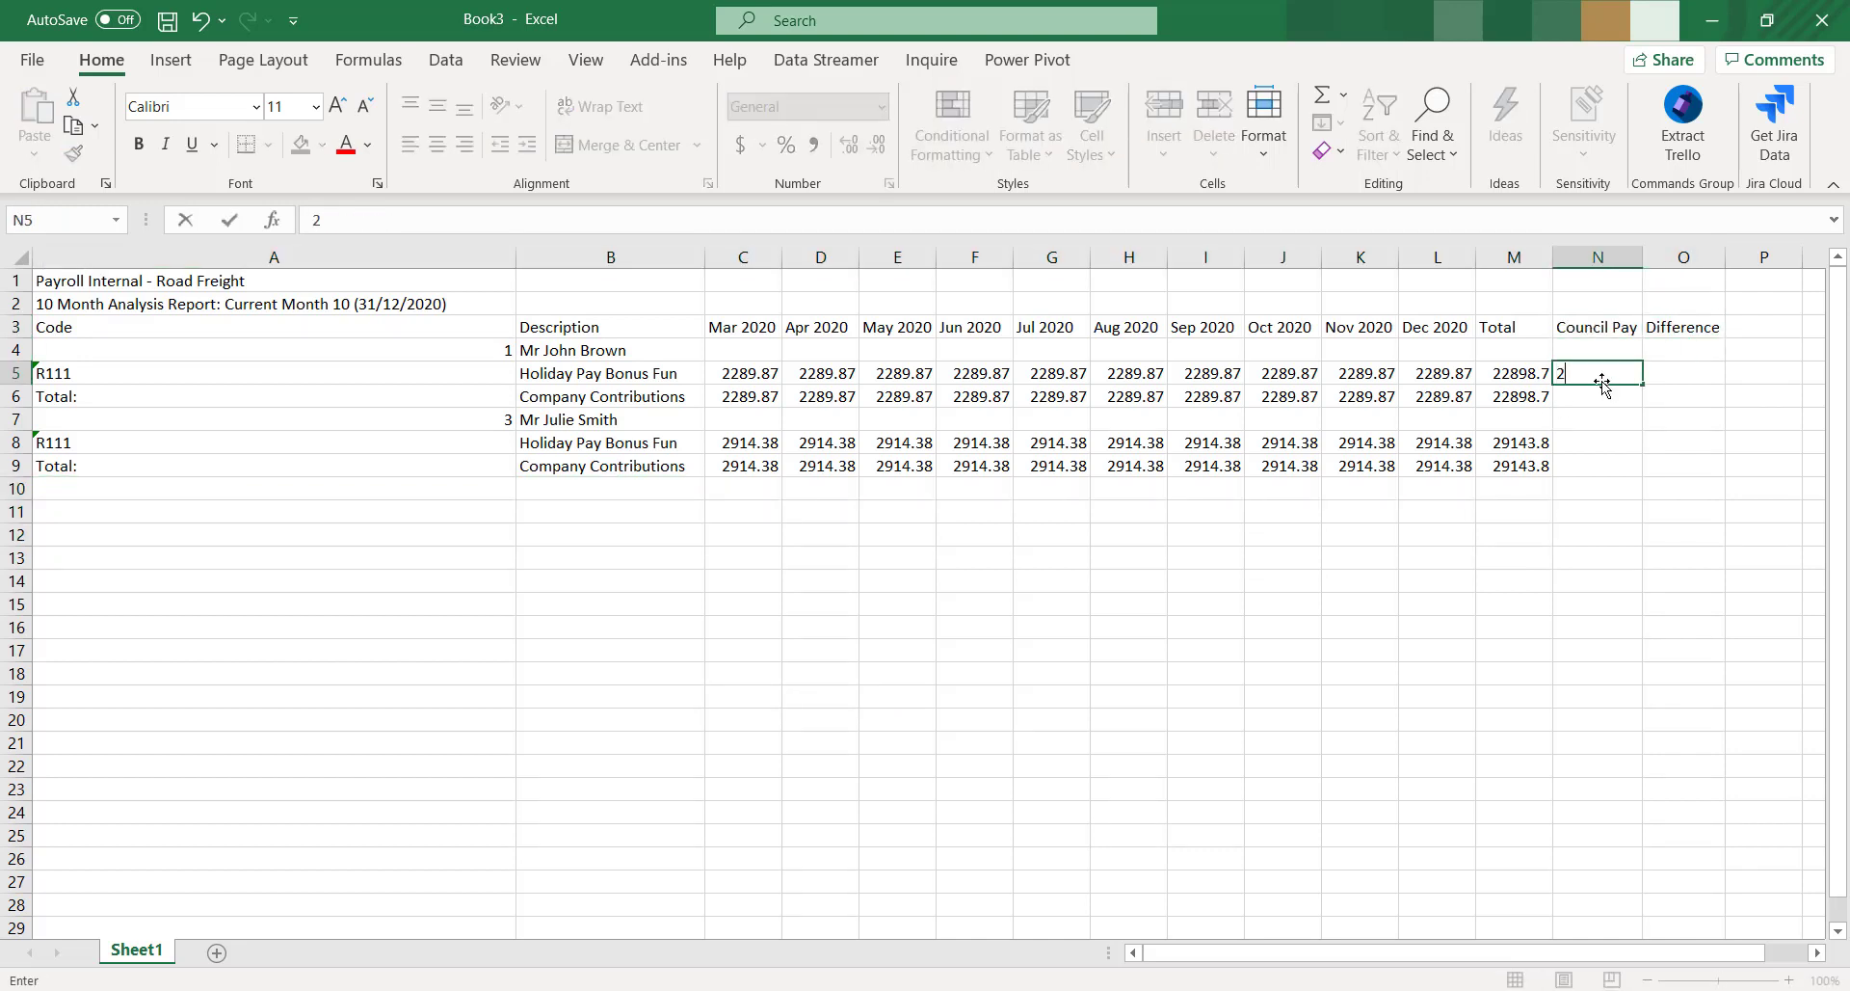
type("5000")
key("Tab")
type("=")
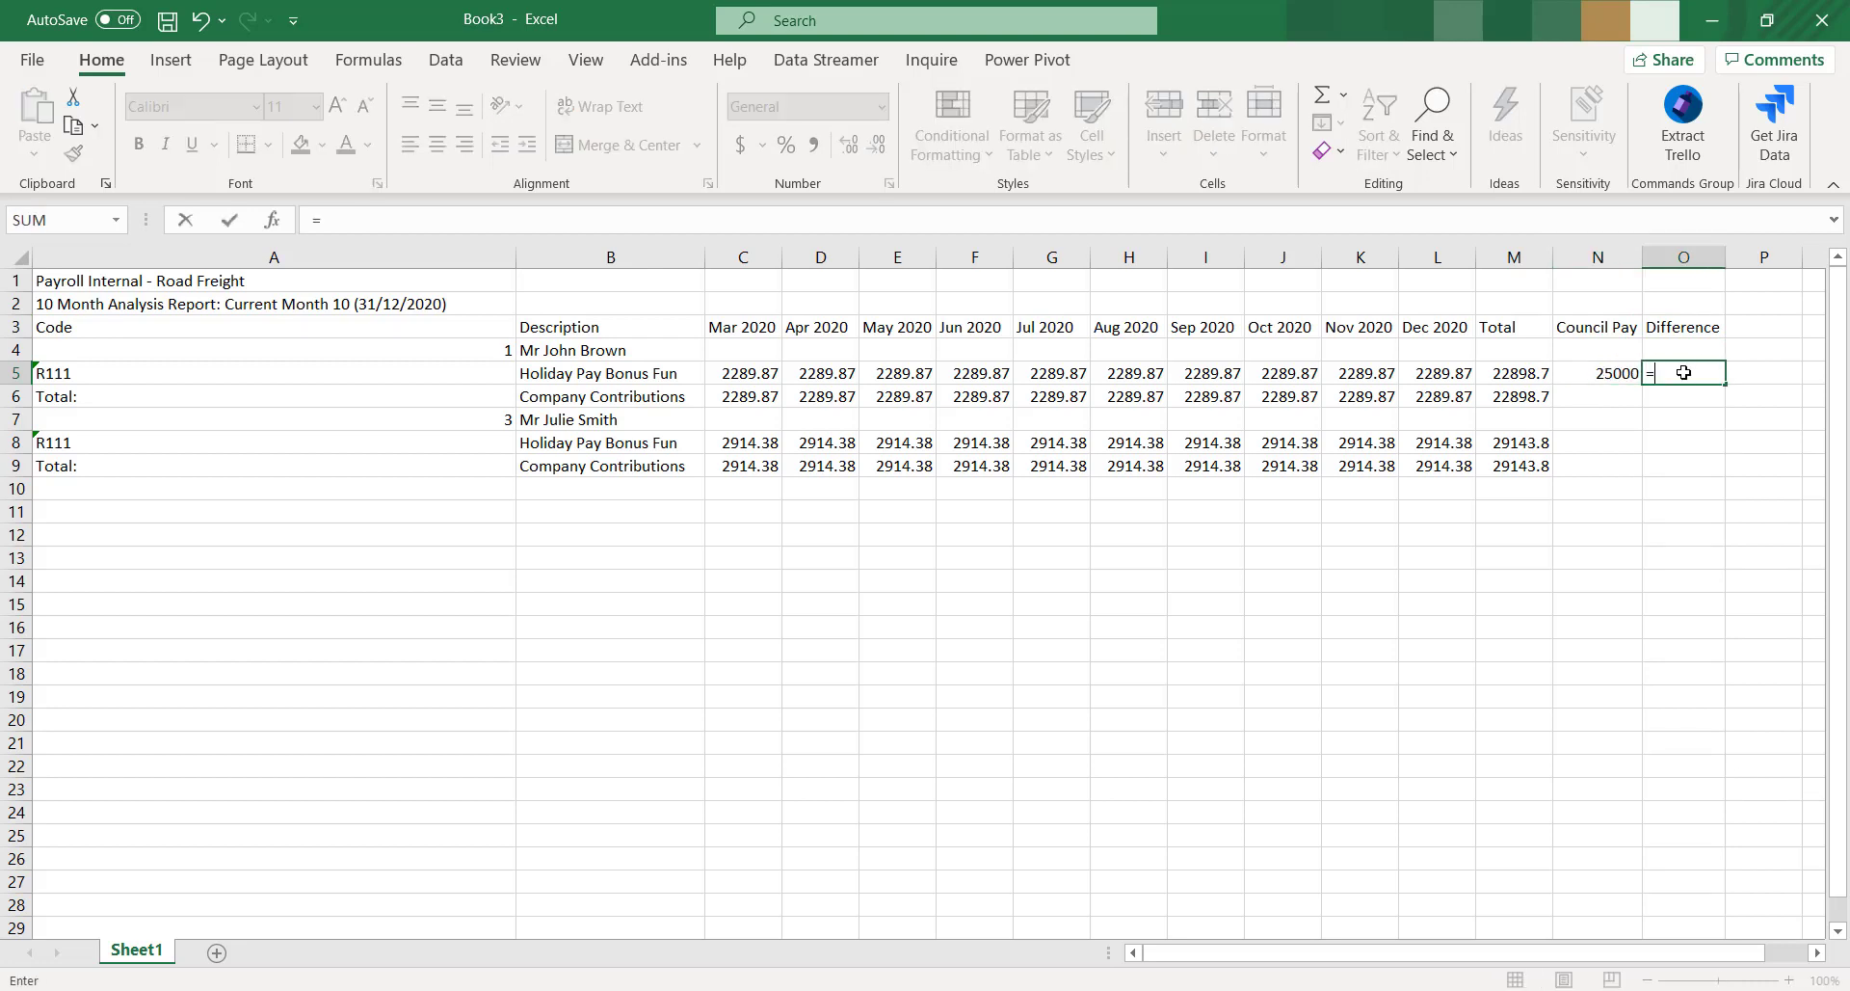
left_click(1604, 373)
type("-")
left_click(1523, 374)
key("Return")
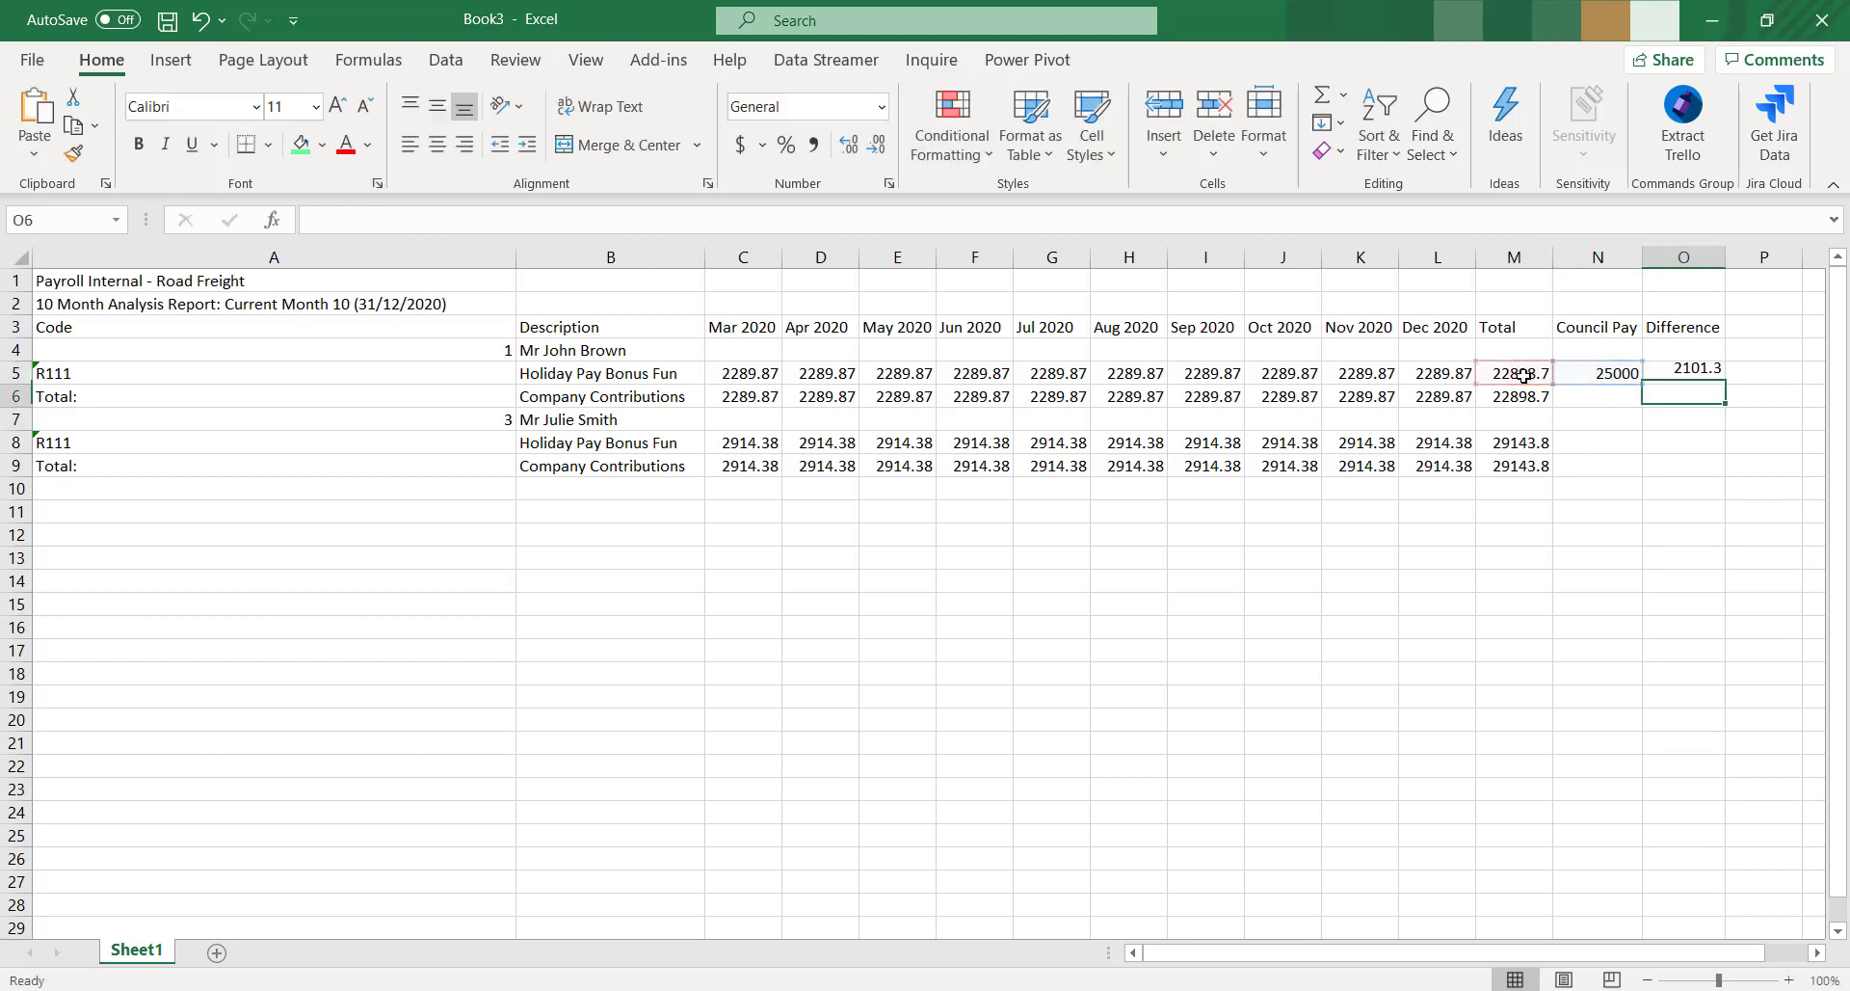
Enter 27000 as the second employee's Council Pay in N8 and subtract the total M8 from it in O8
left_click(1608, 443)
type("2")
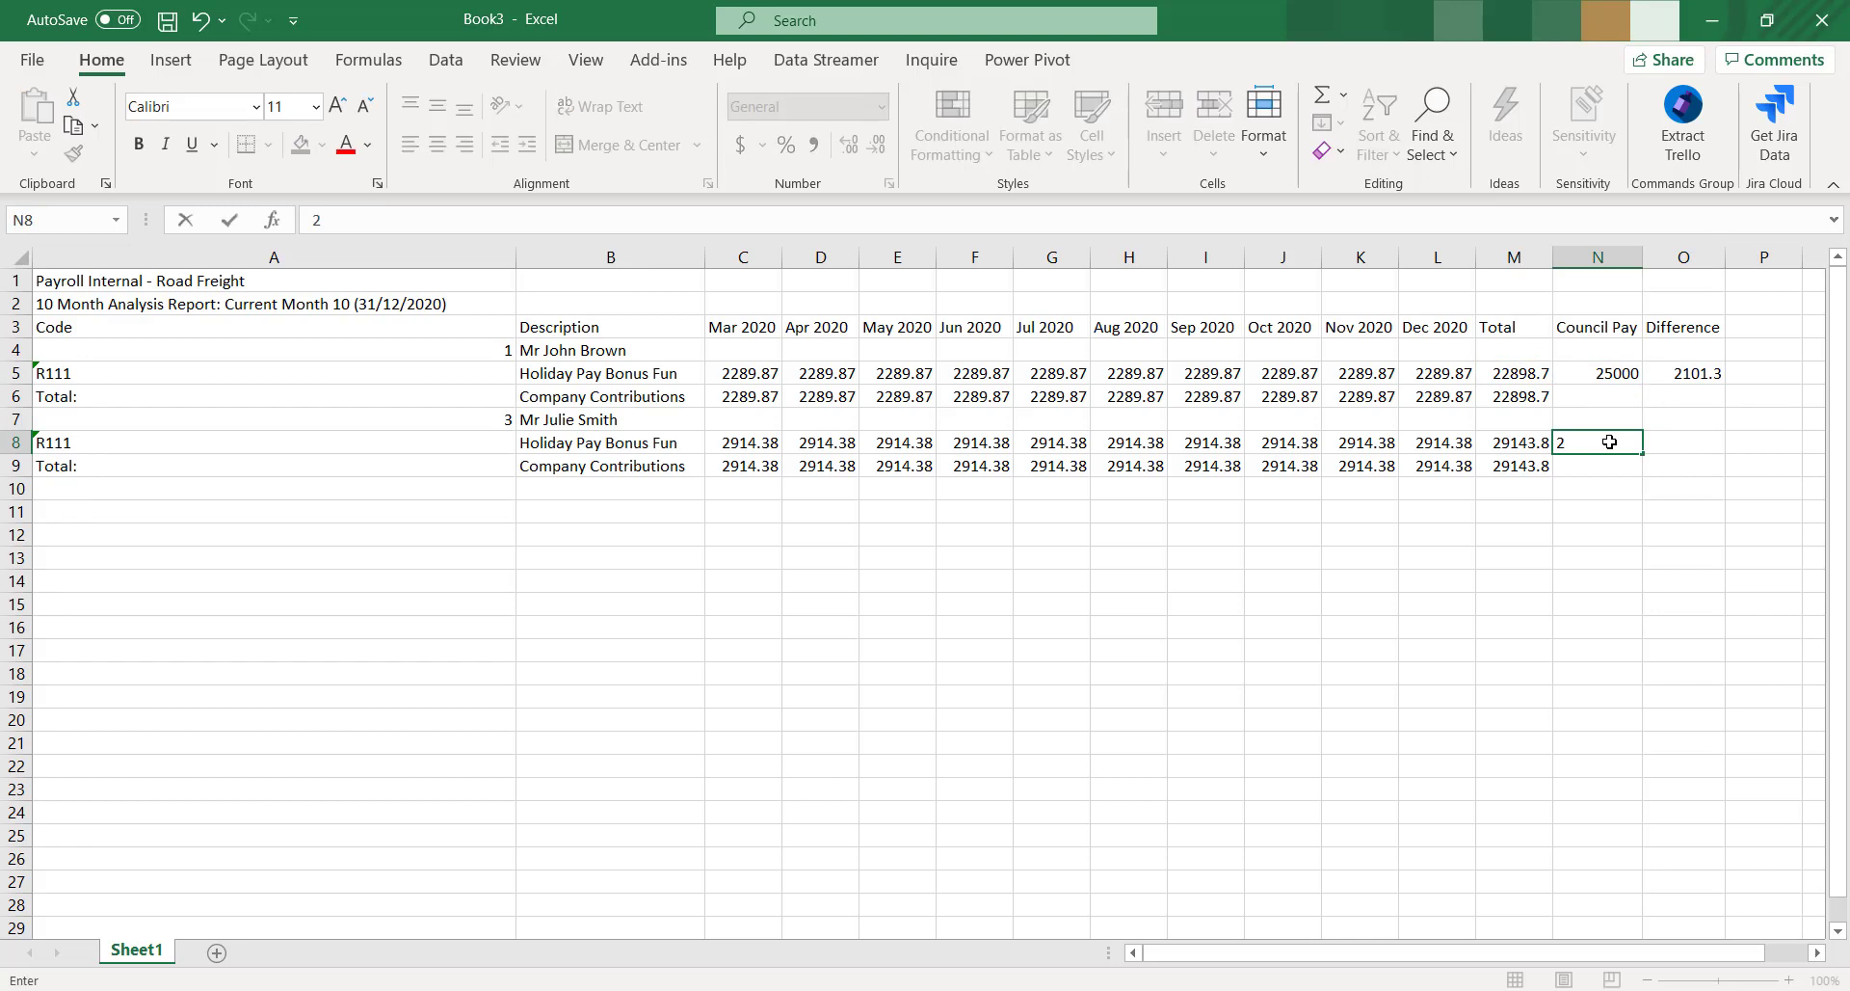
type("5000")
key("Tab")
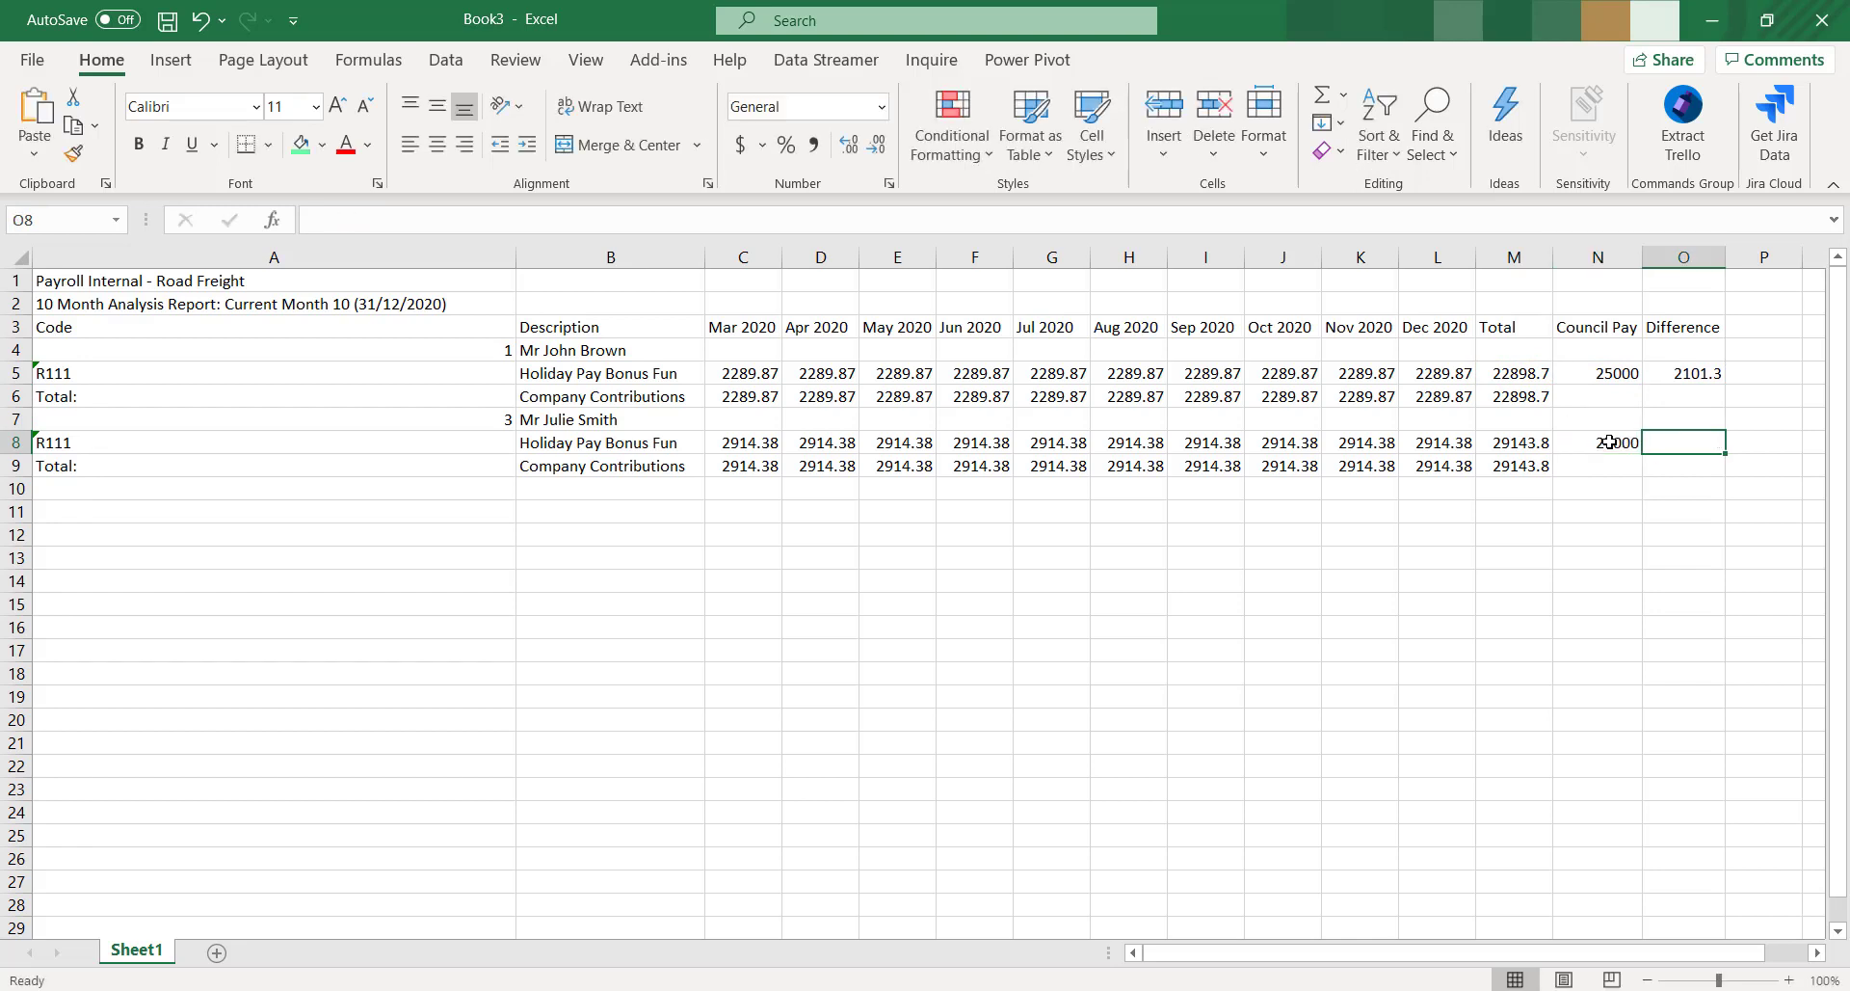
type("=")
left_click(1610, 443)
type("-")
left_click(1522, 443)
key("Return")
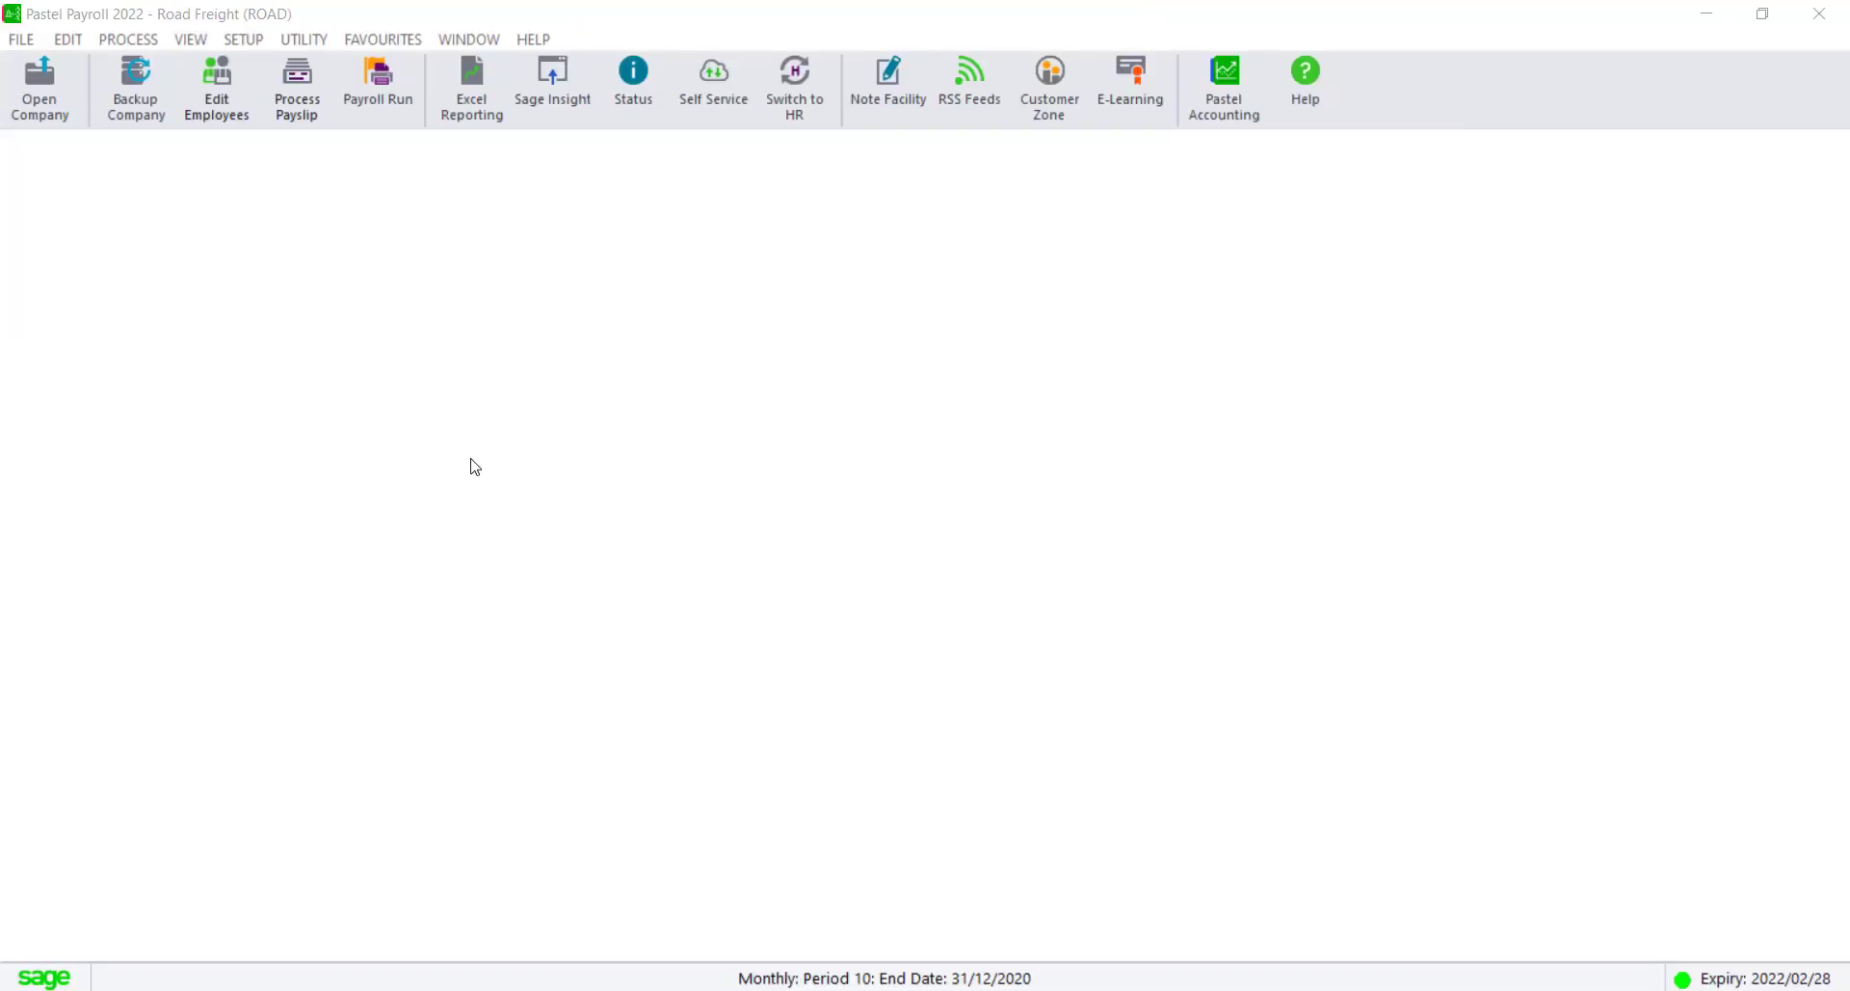
Switch to Pastel Payroll, open payslip processing for the first employee and view the contributions
left_click(135, 41)
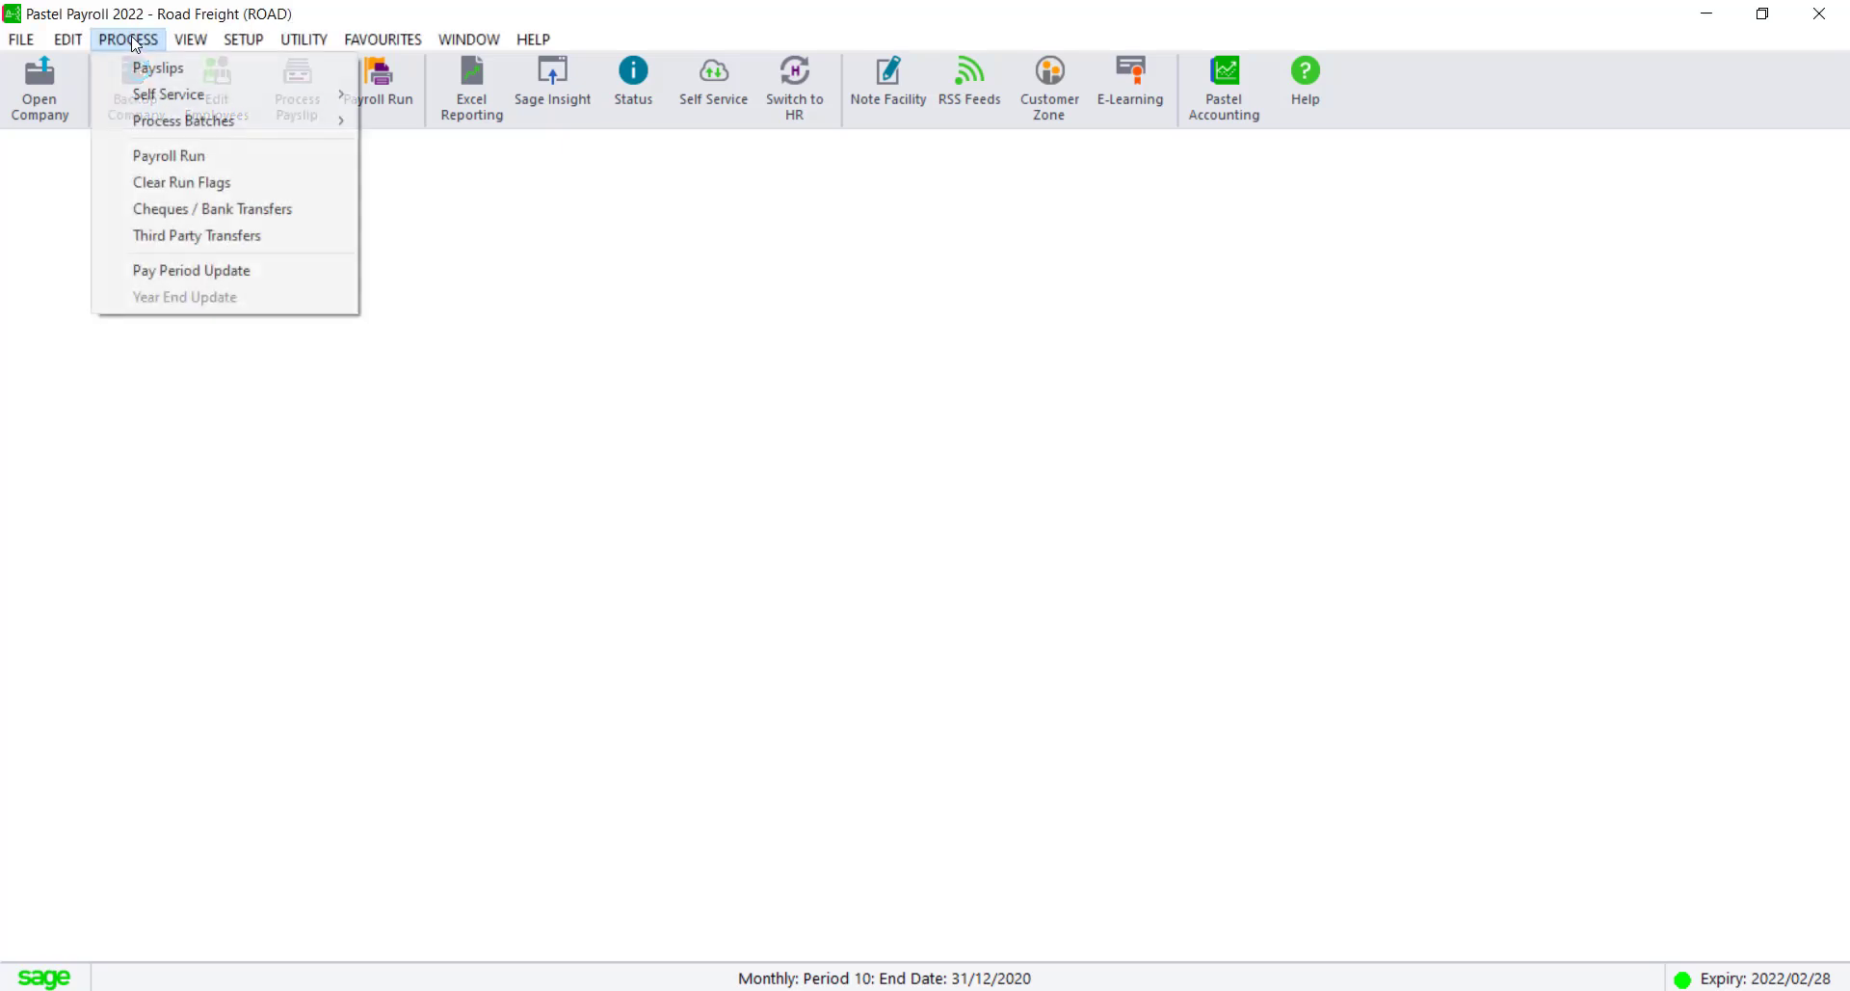
left_click(141, 59)
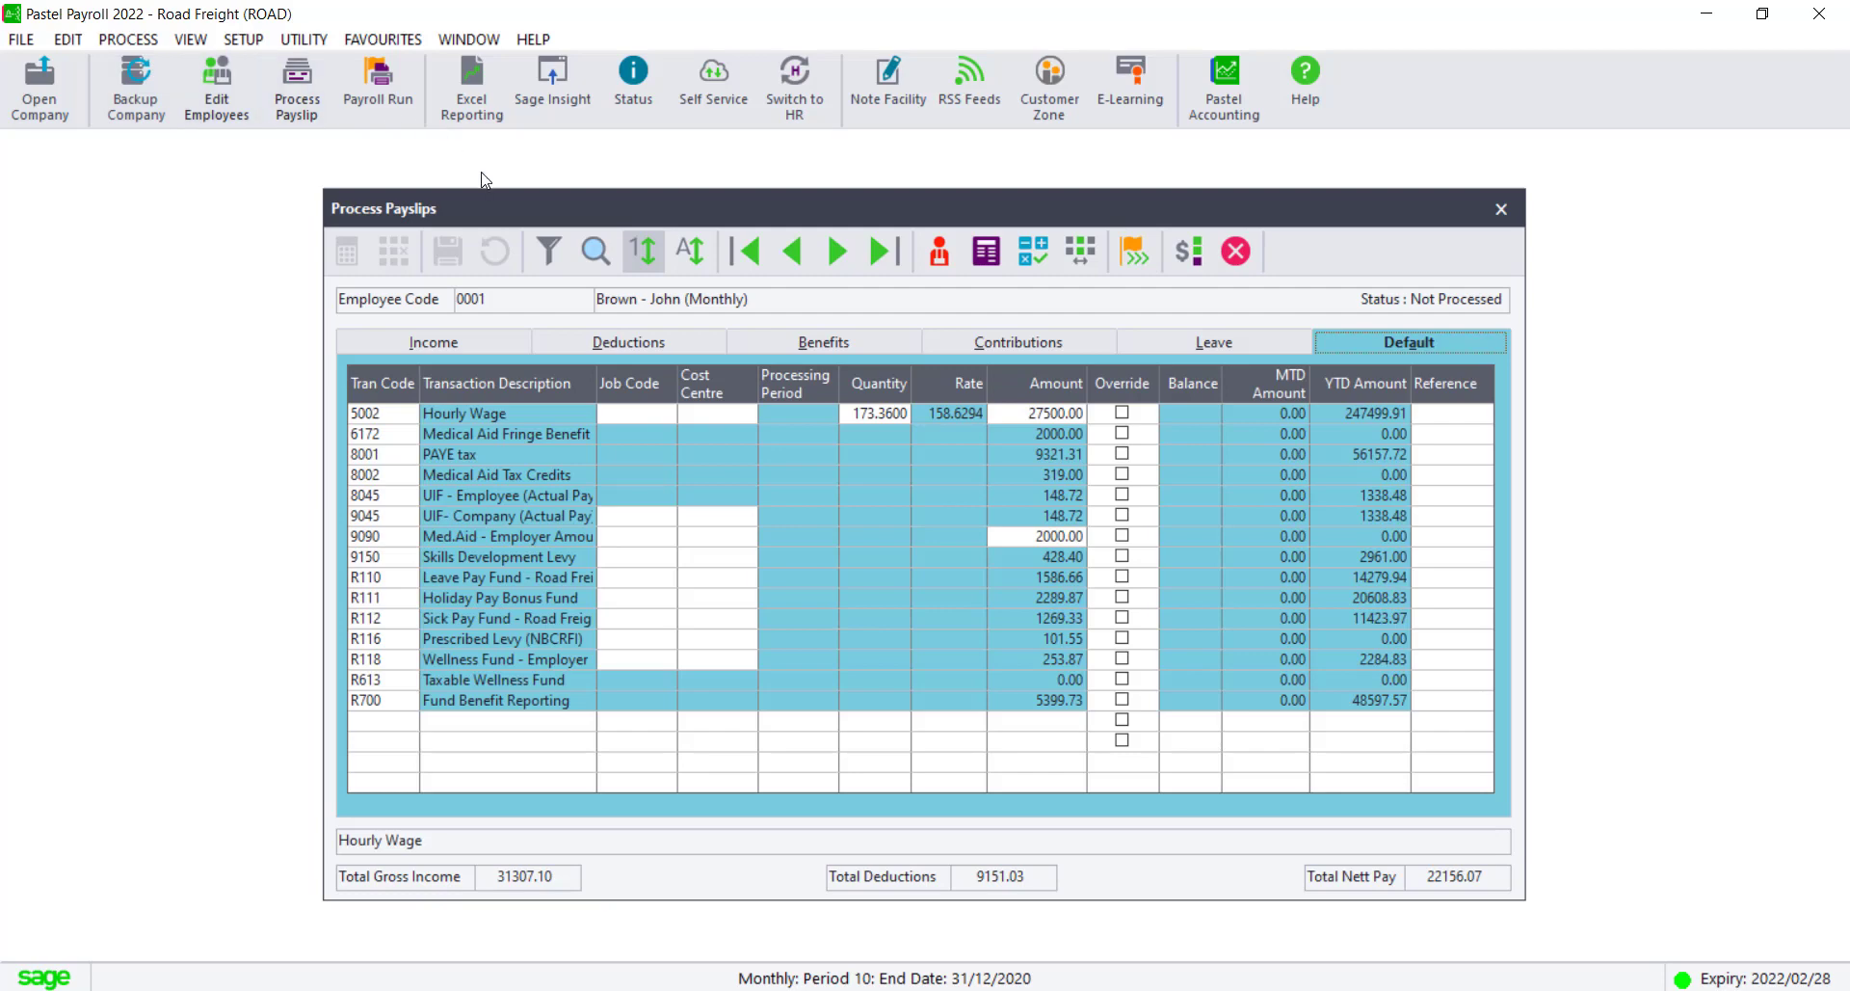
left_click(971, 343)
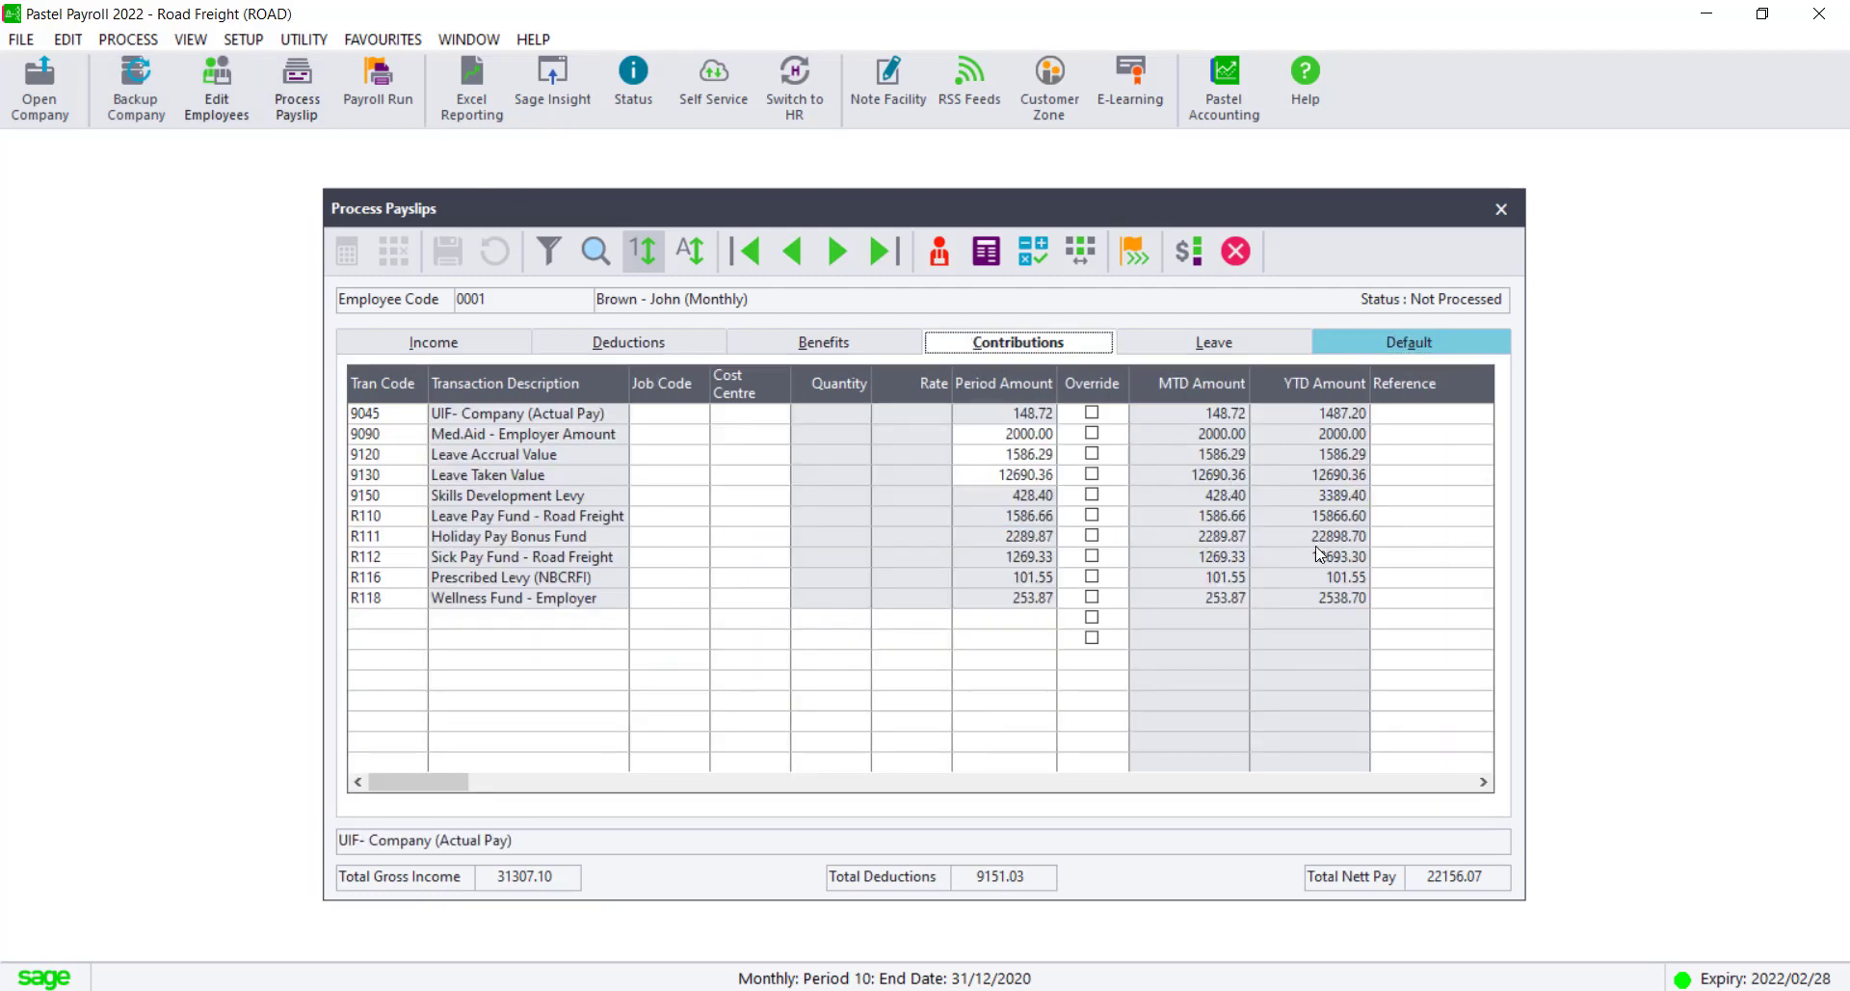
Add transaction R511 Holiday Bonus - Employer as a new income line on the first employee's payslip
left_click(434, 343)
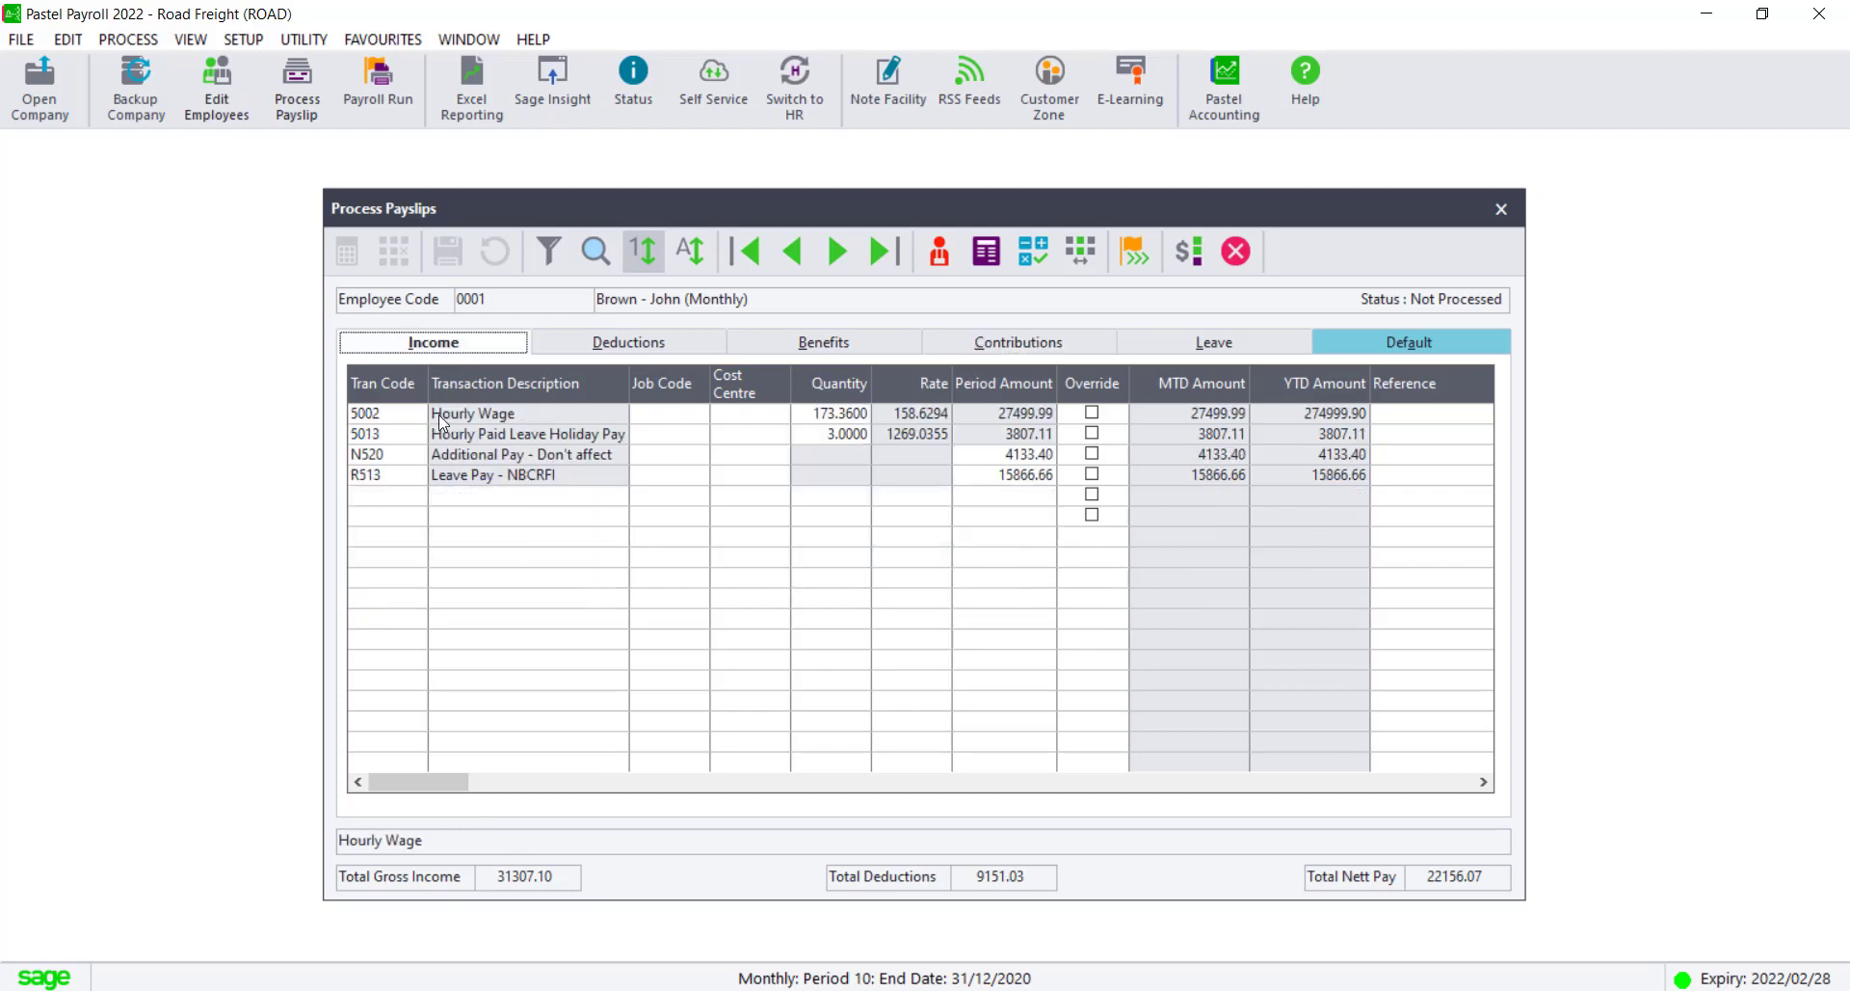
left_click(377, 498)
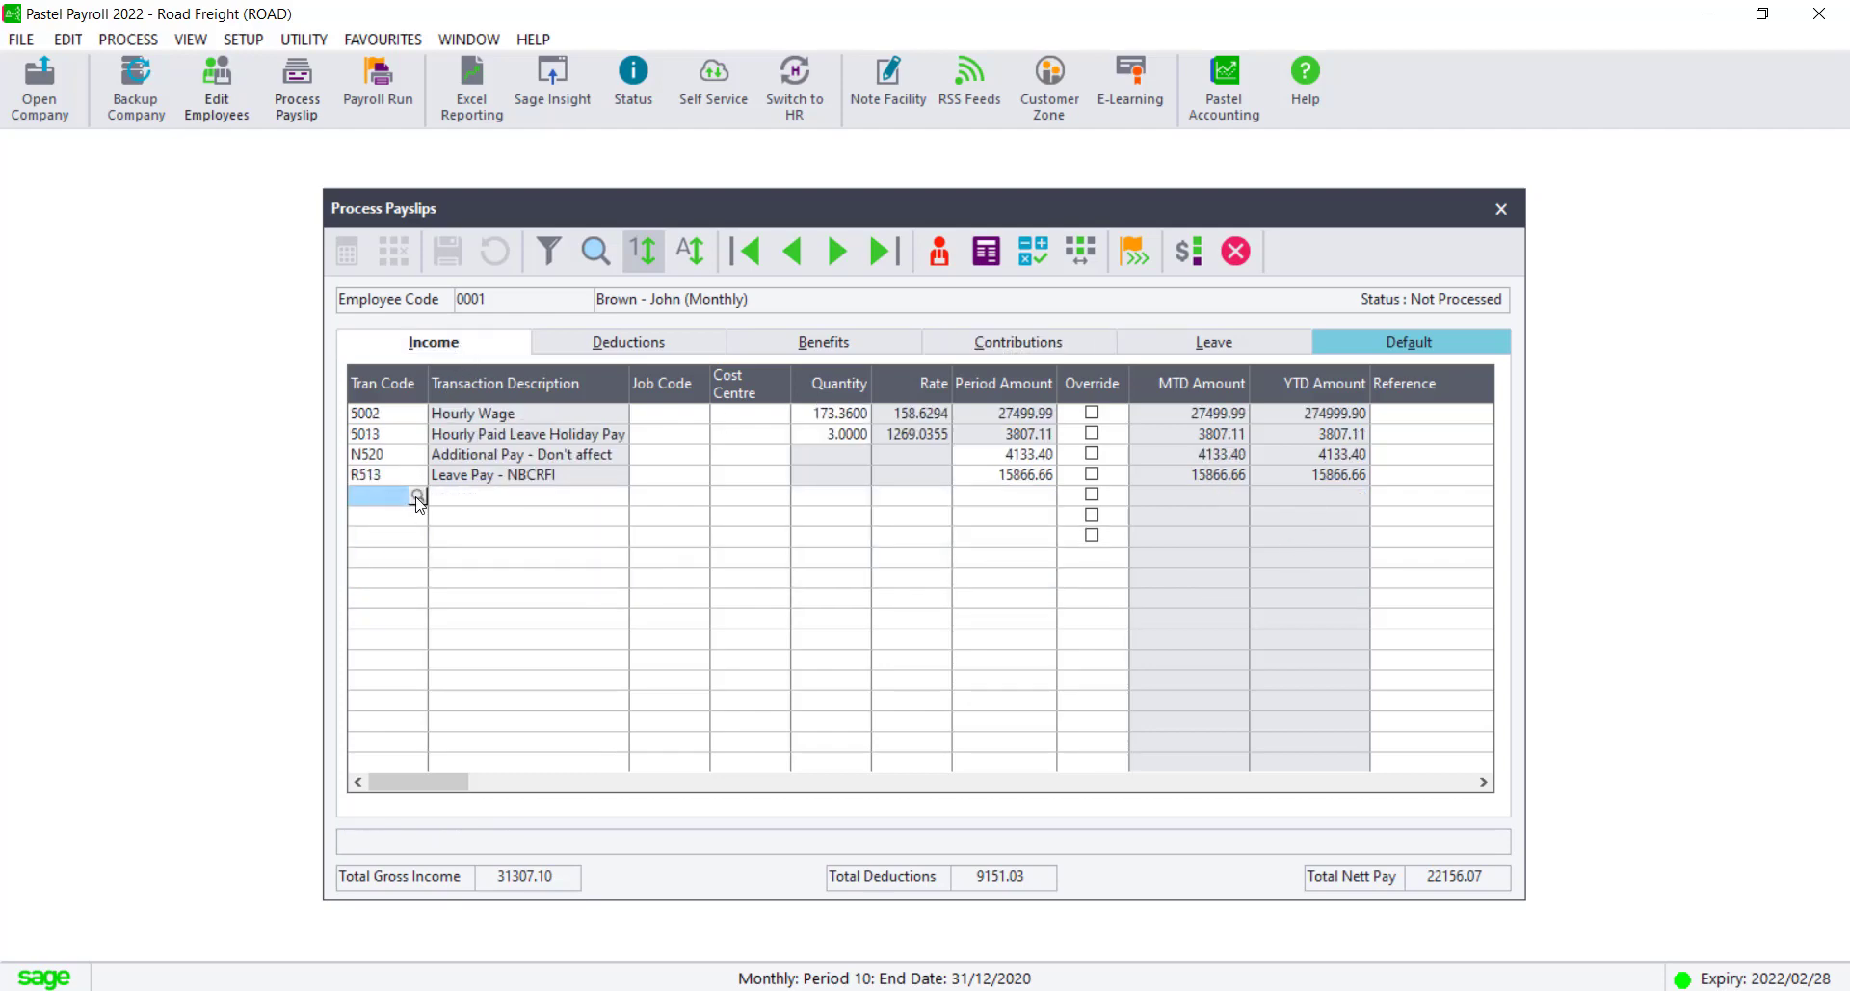
left_click(417, 496)
type("R5")
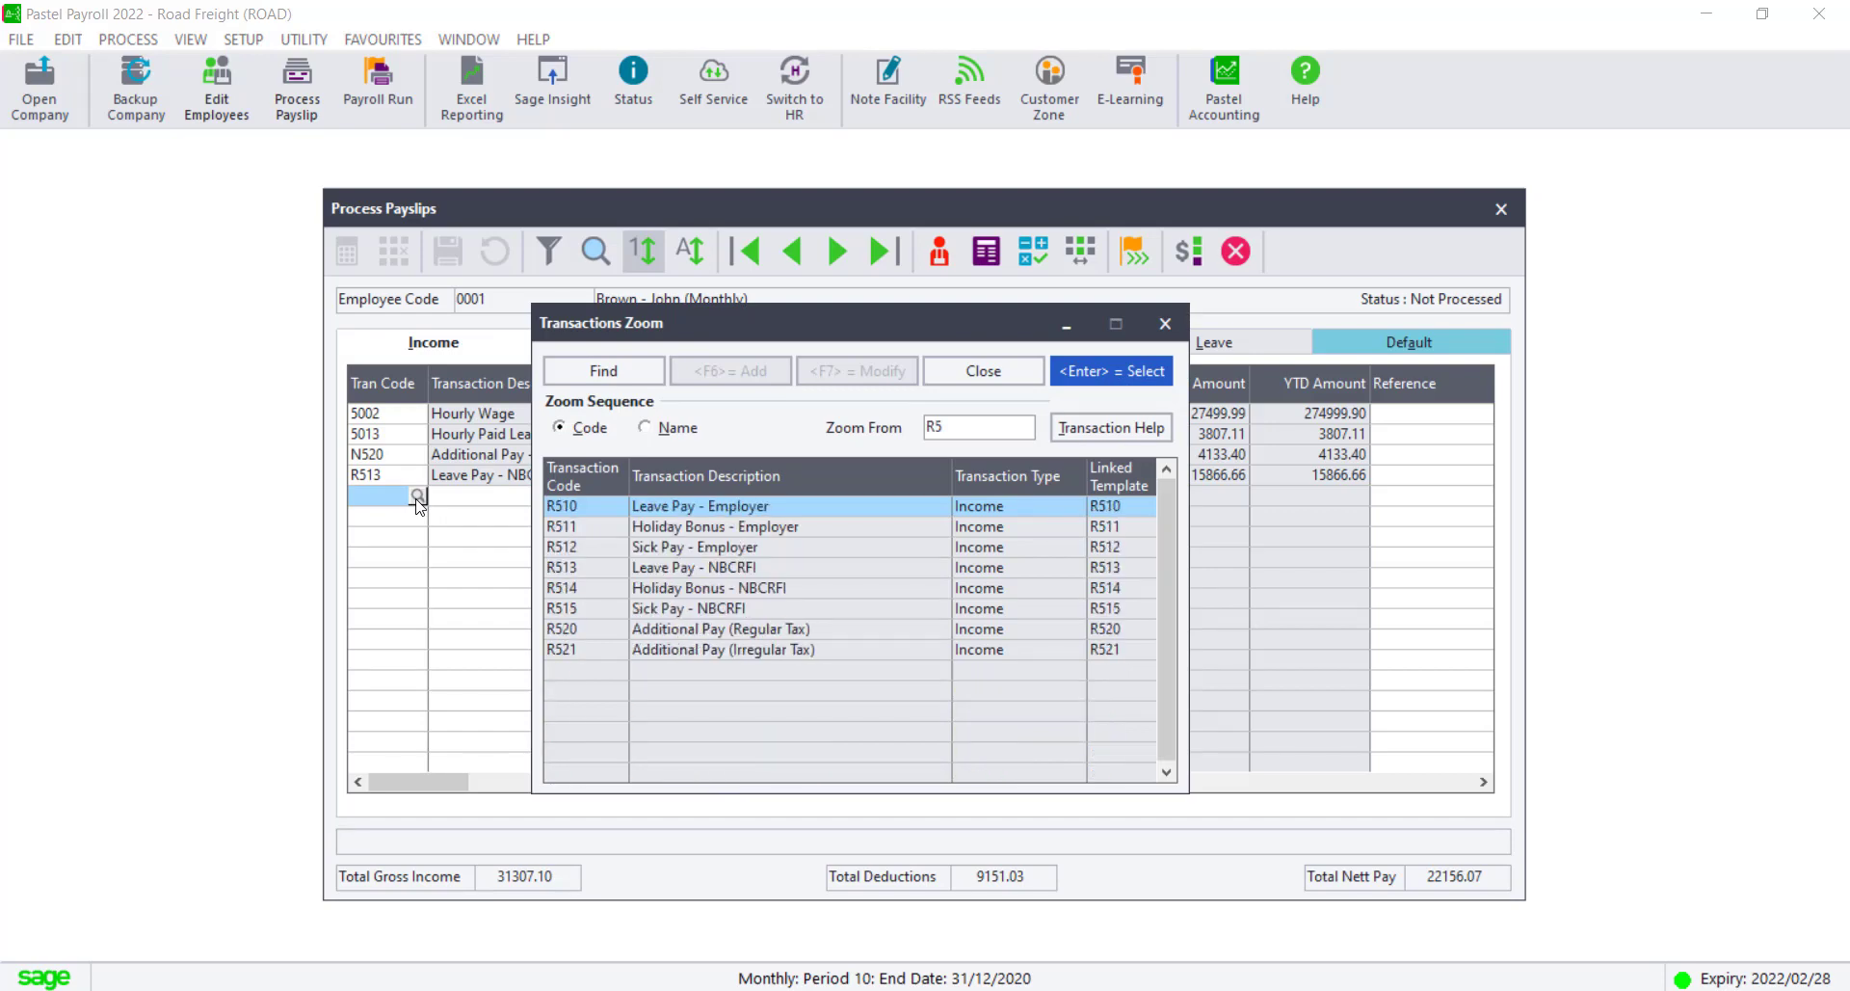
double_click(579, 528)
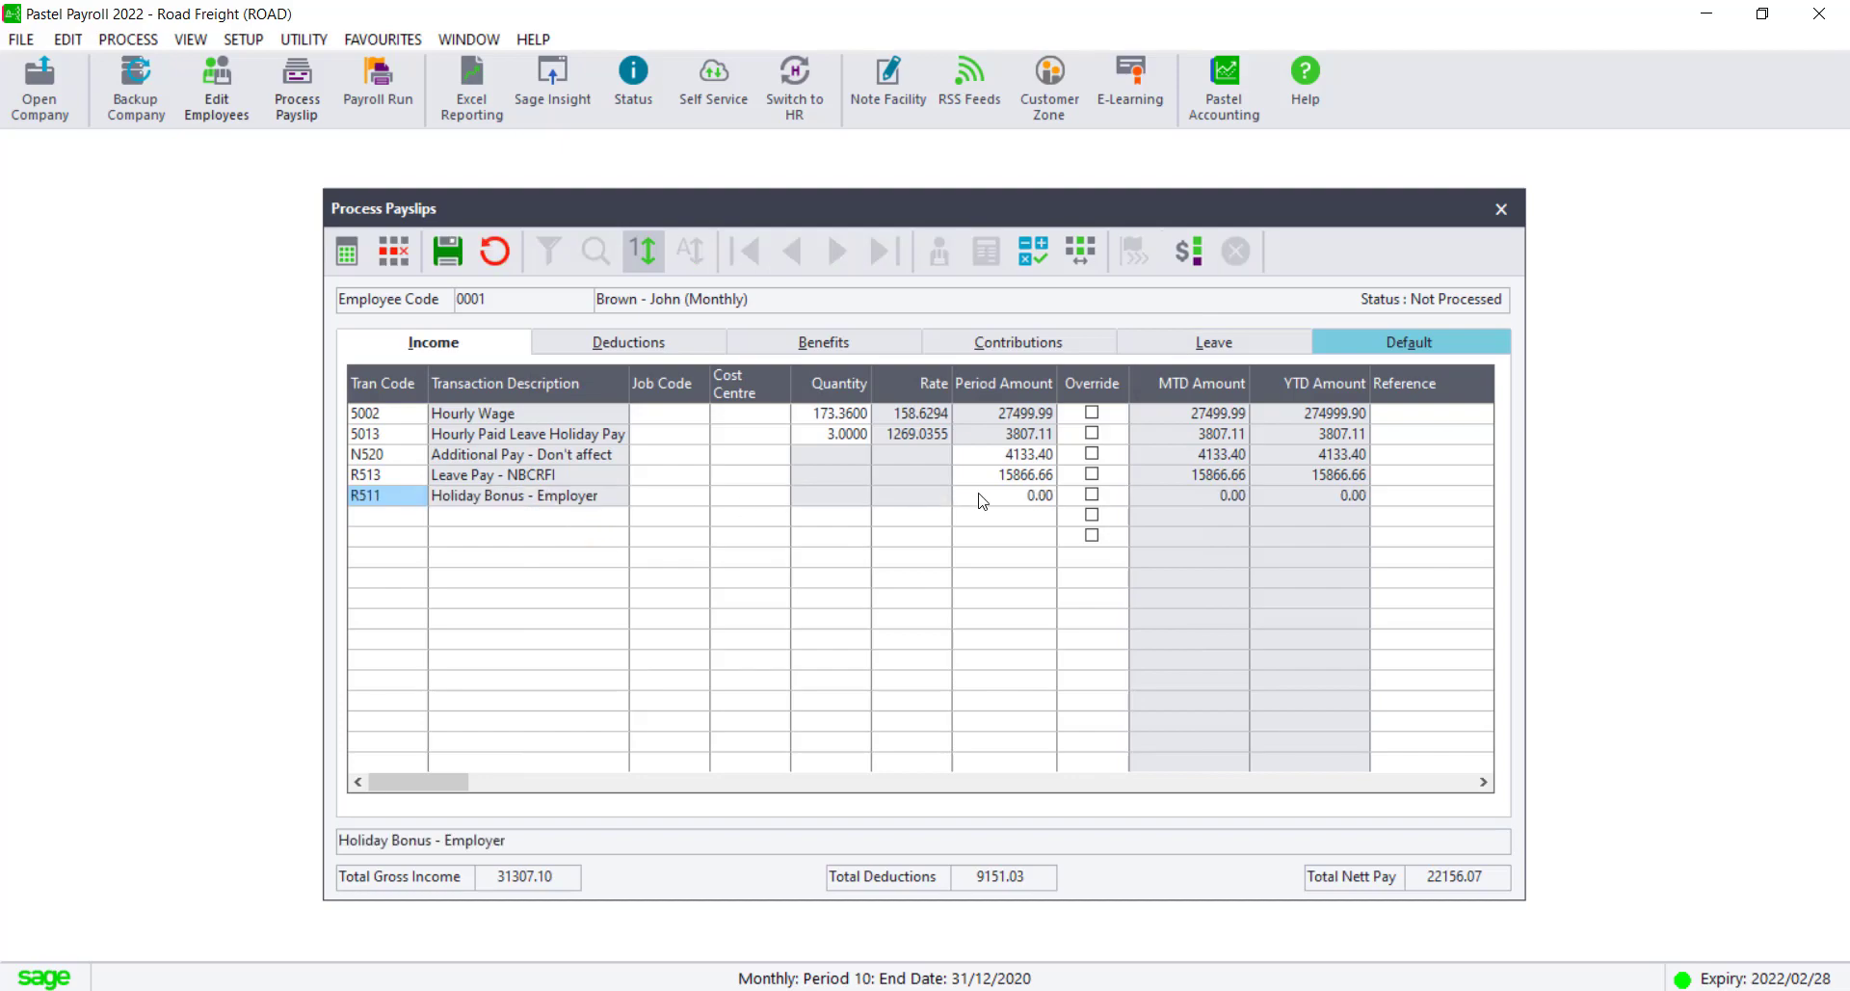
Check the employee's contribution total in the Excel sheet and set the R511 period amount to 22898.70
left_click(993, 499)
key("alt+Tab")
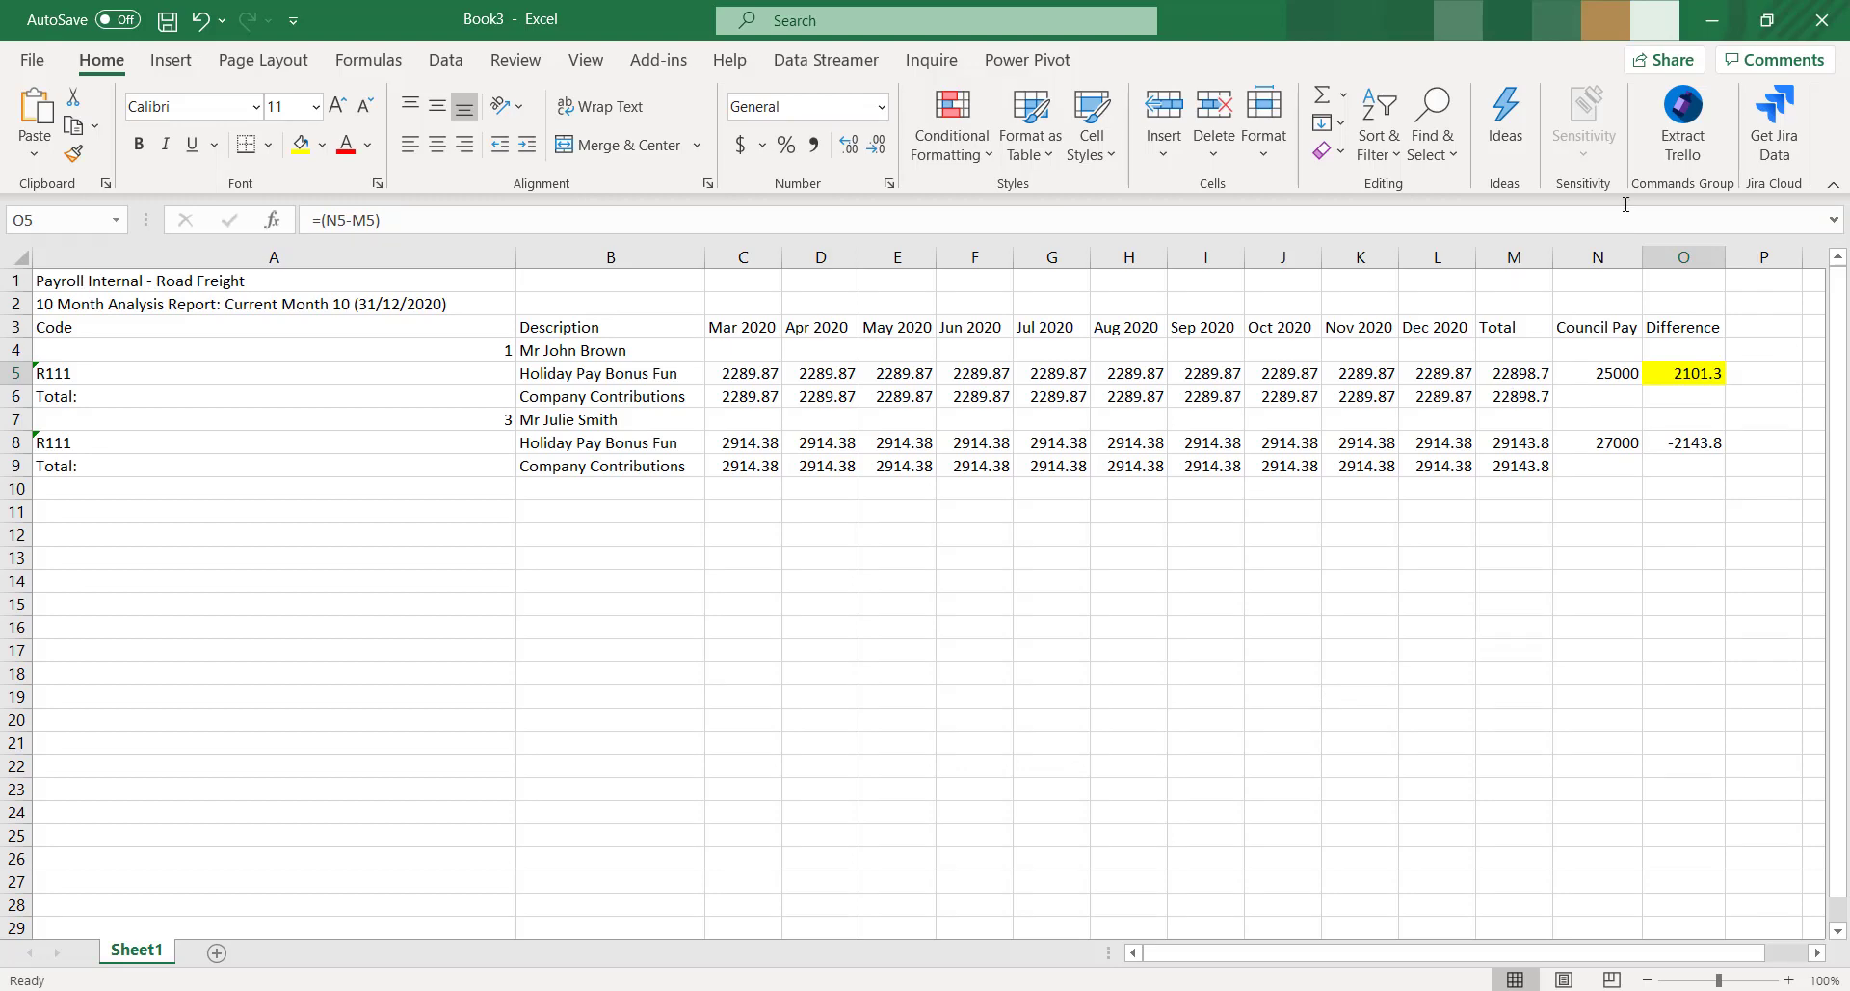
left_click(1723, 37)
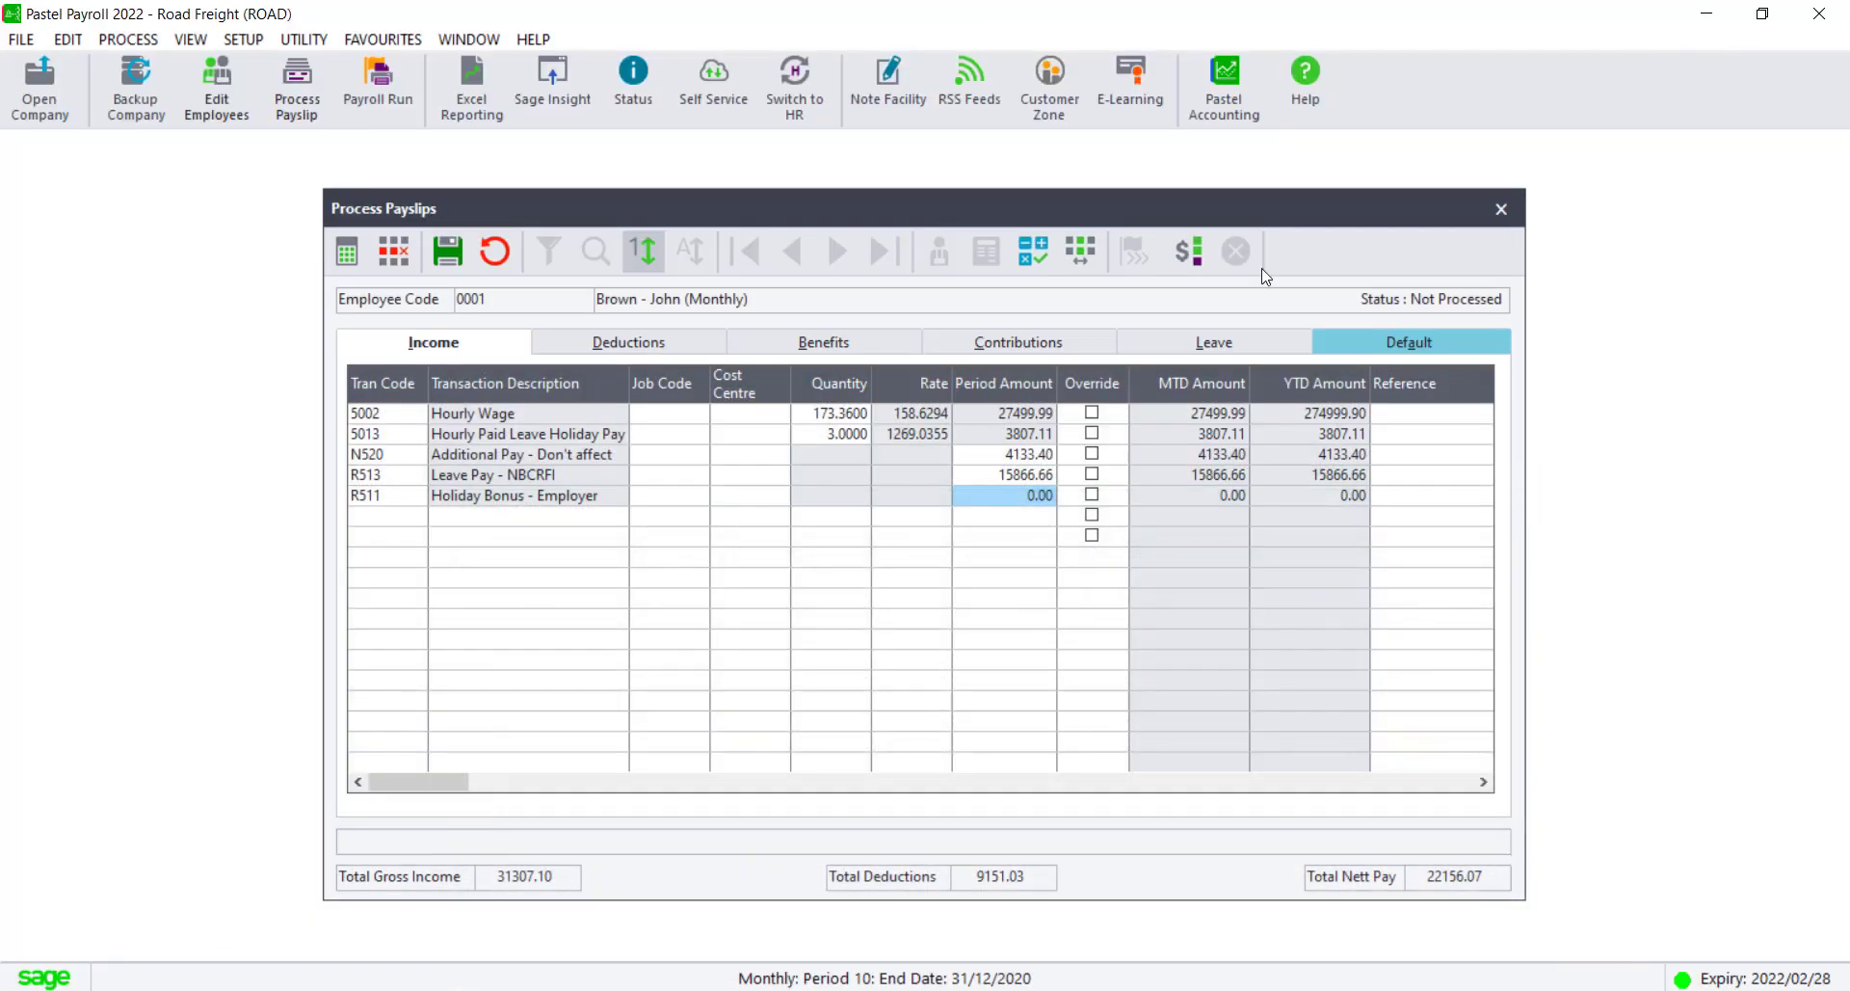
type("22898.7")
key("Tab")
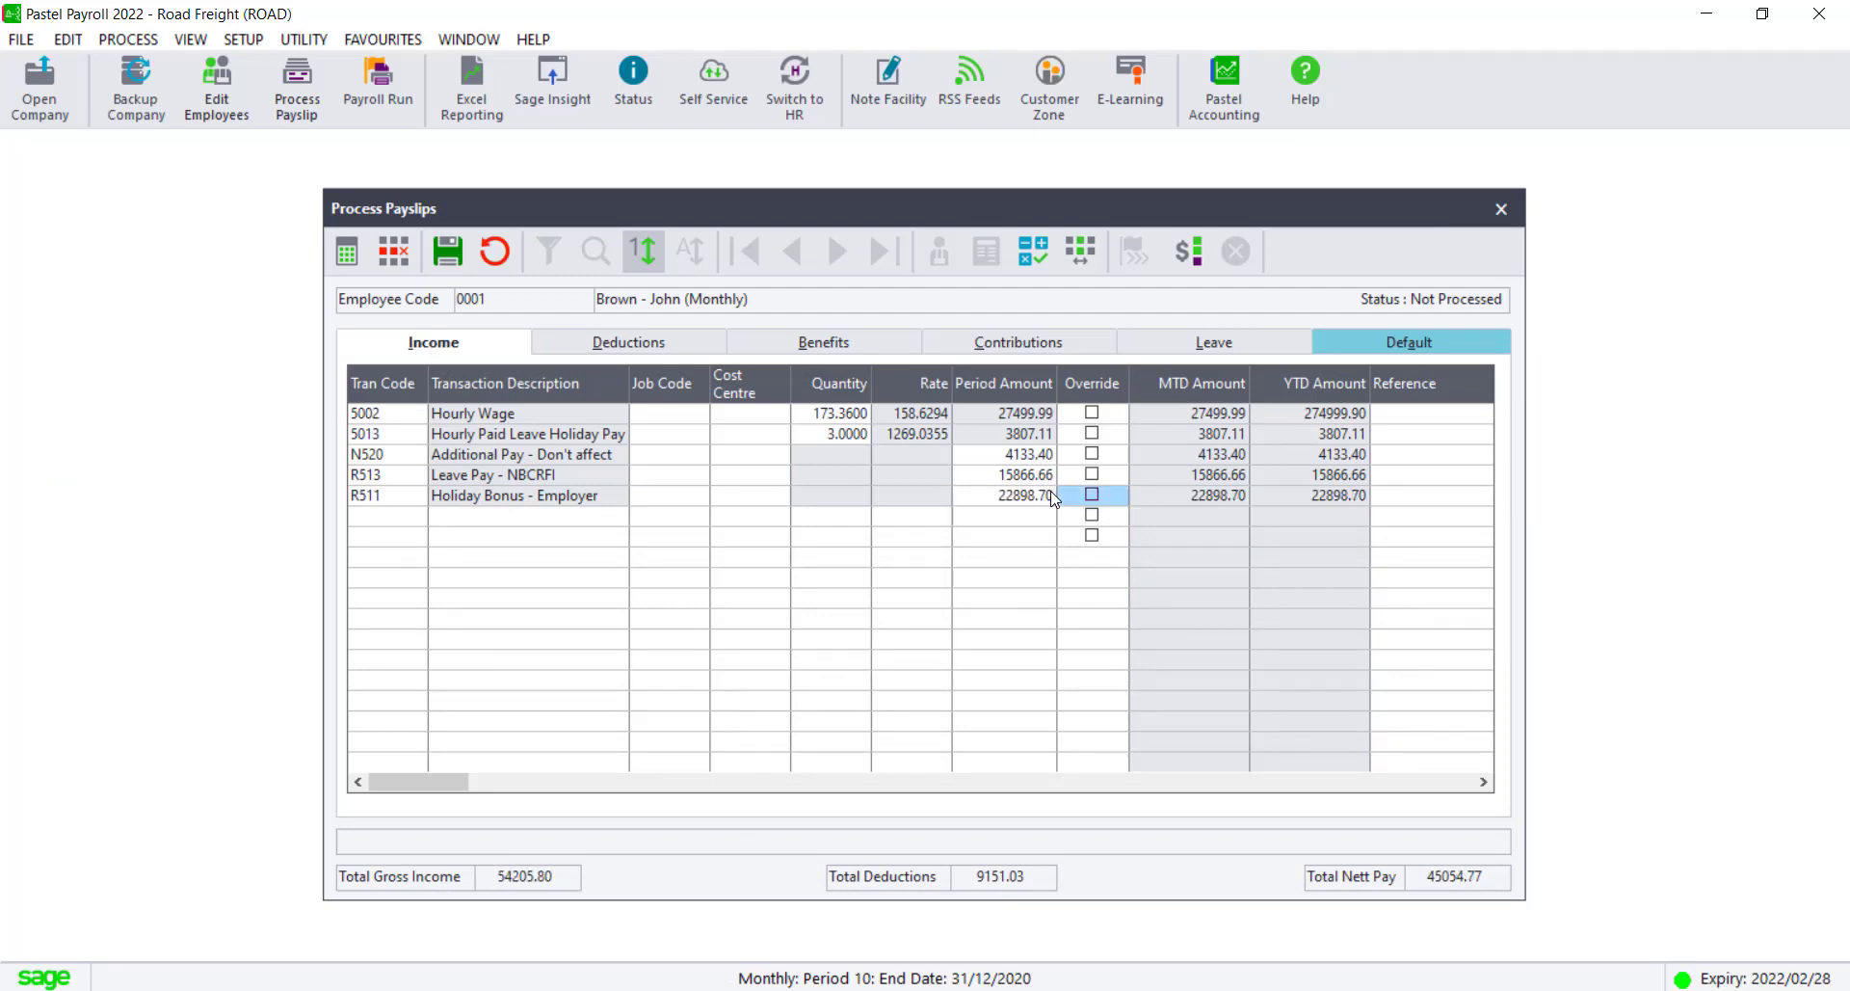
key("Tab")
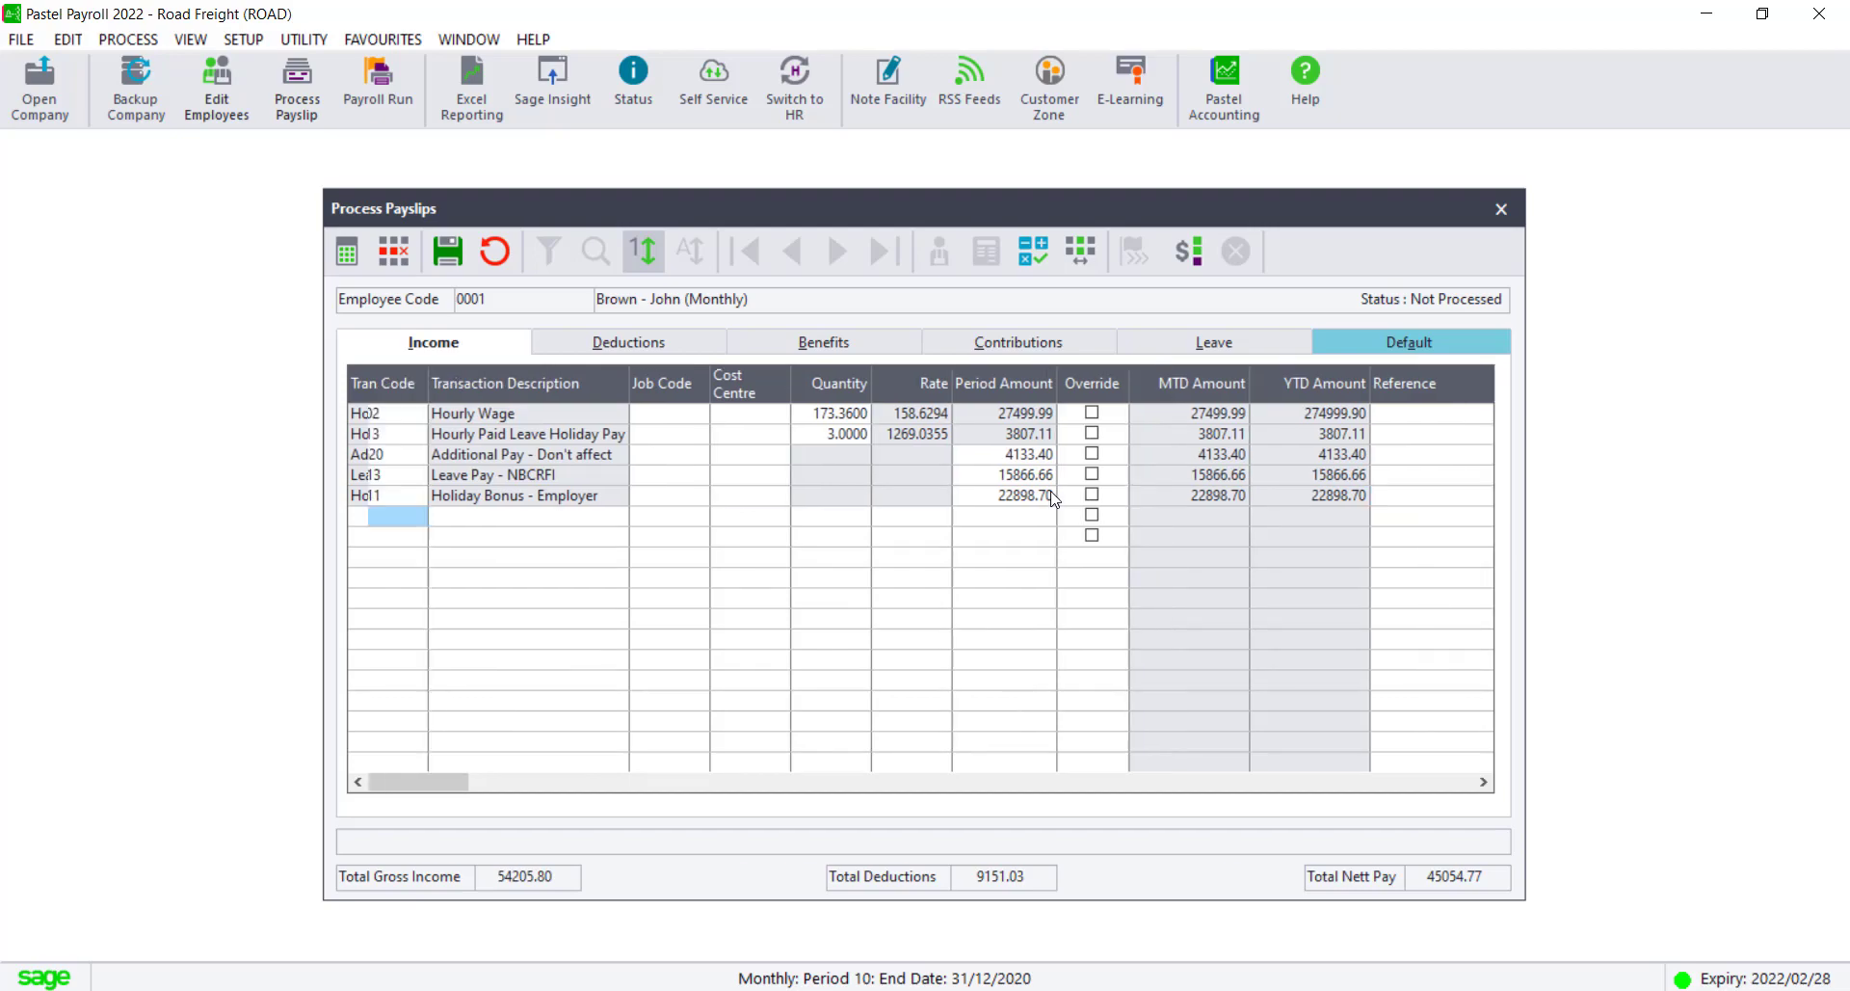
Check the highlighted difference in the Excel sheet and add income transaction R521 Additional Pay (Irregular Tax) to the payslip
left_click(1002, 989)
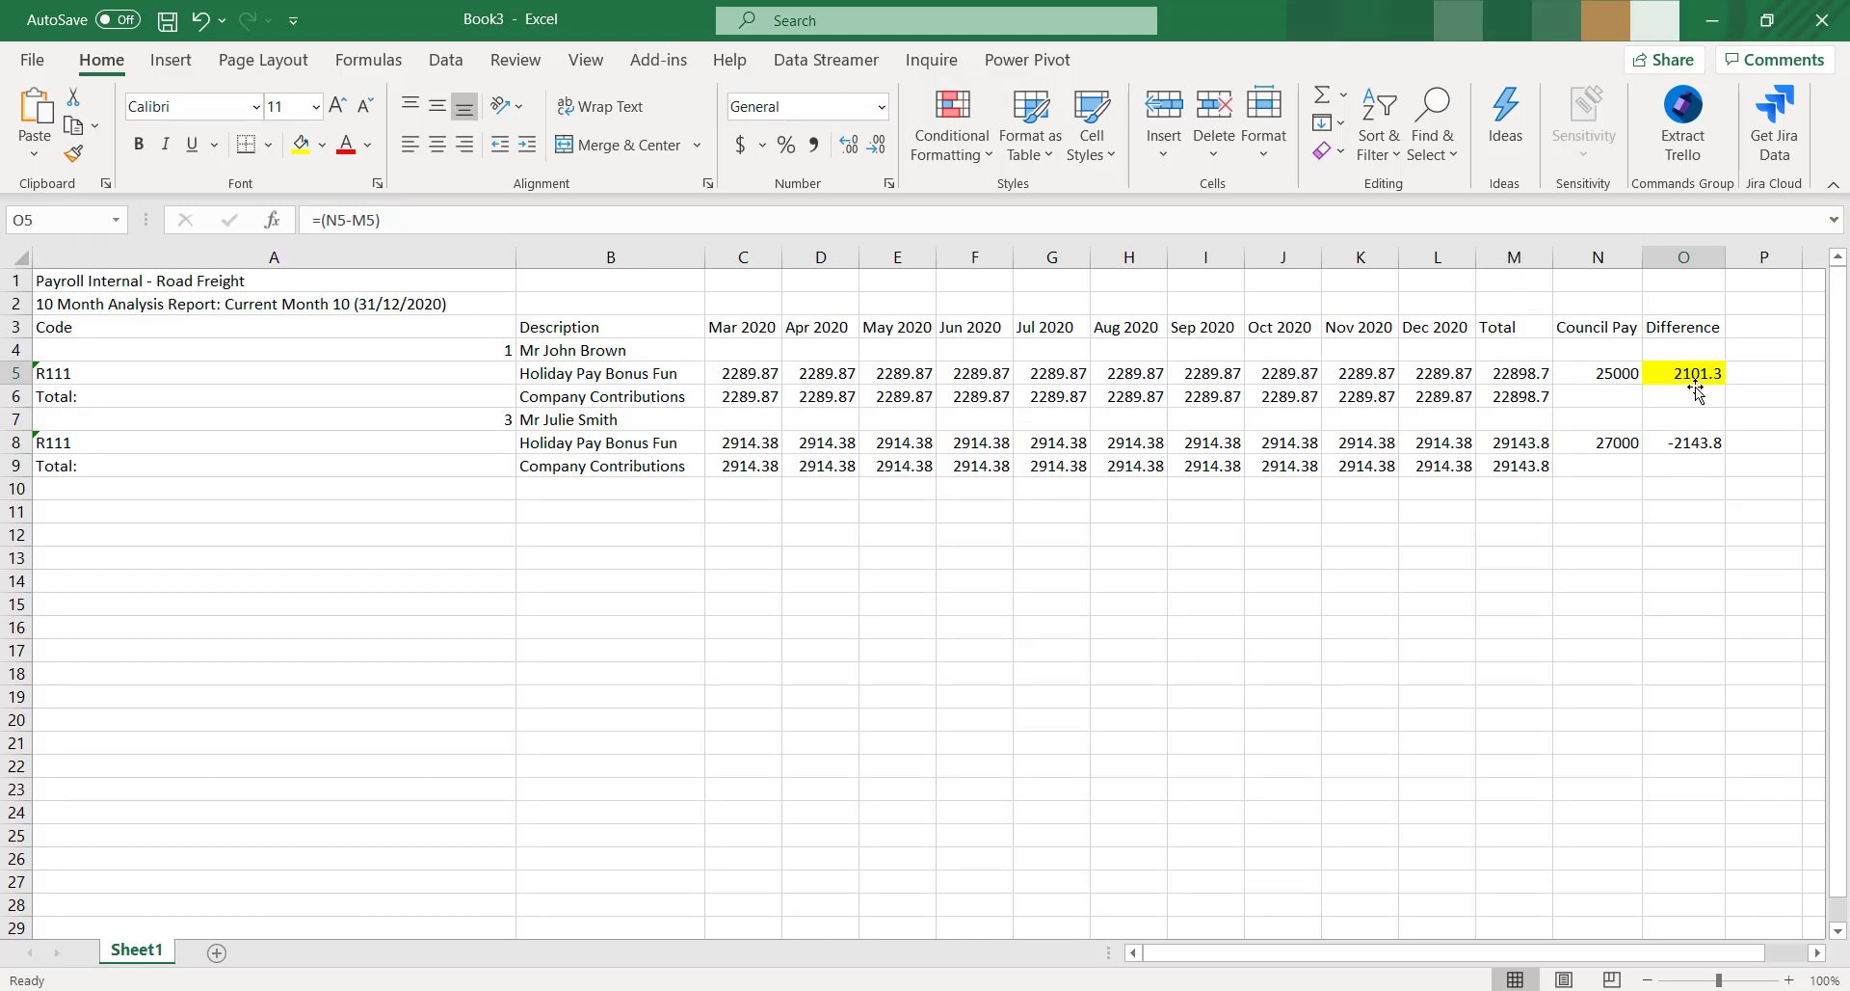
left_click(1714, 26)
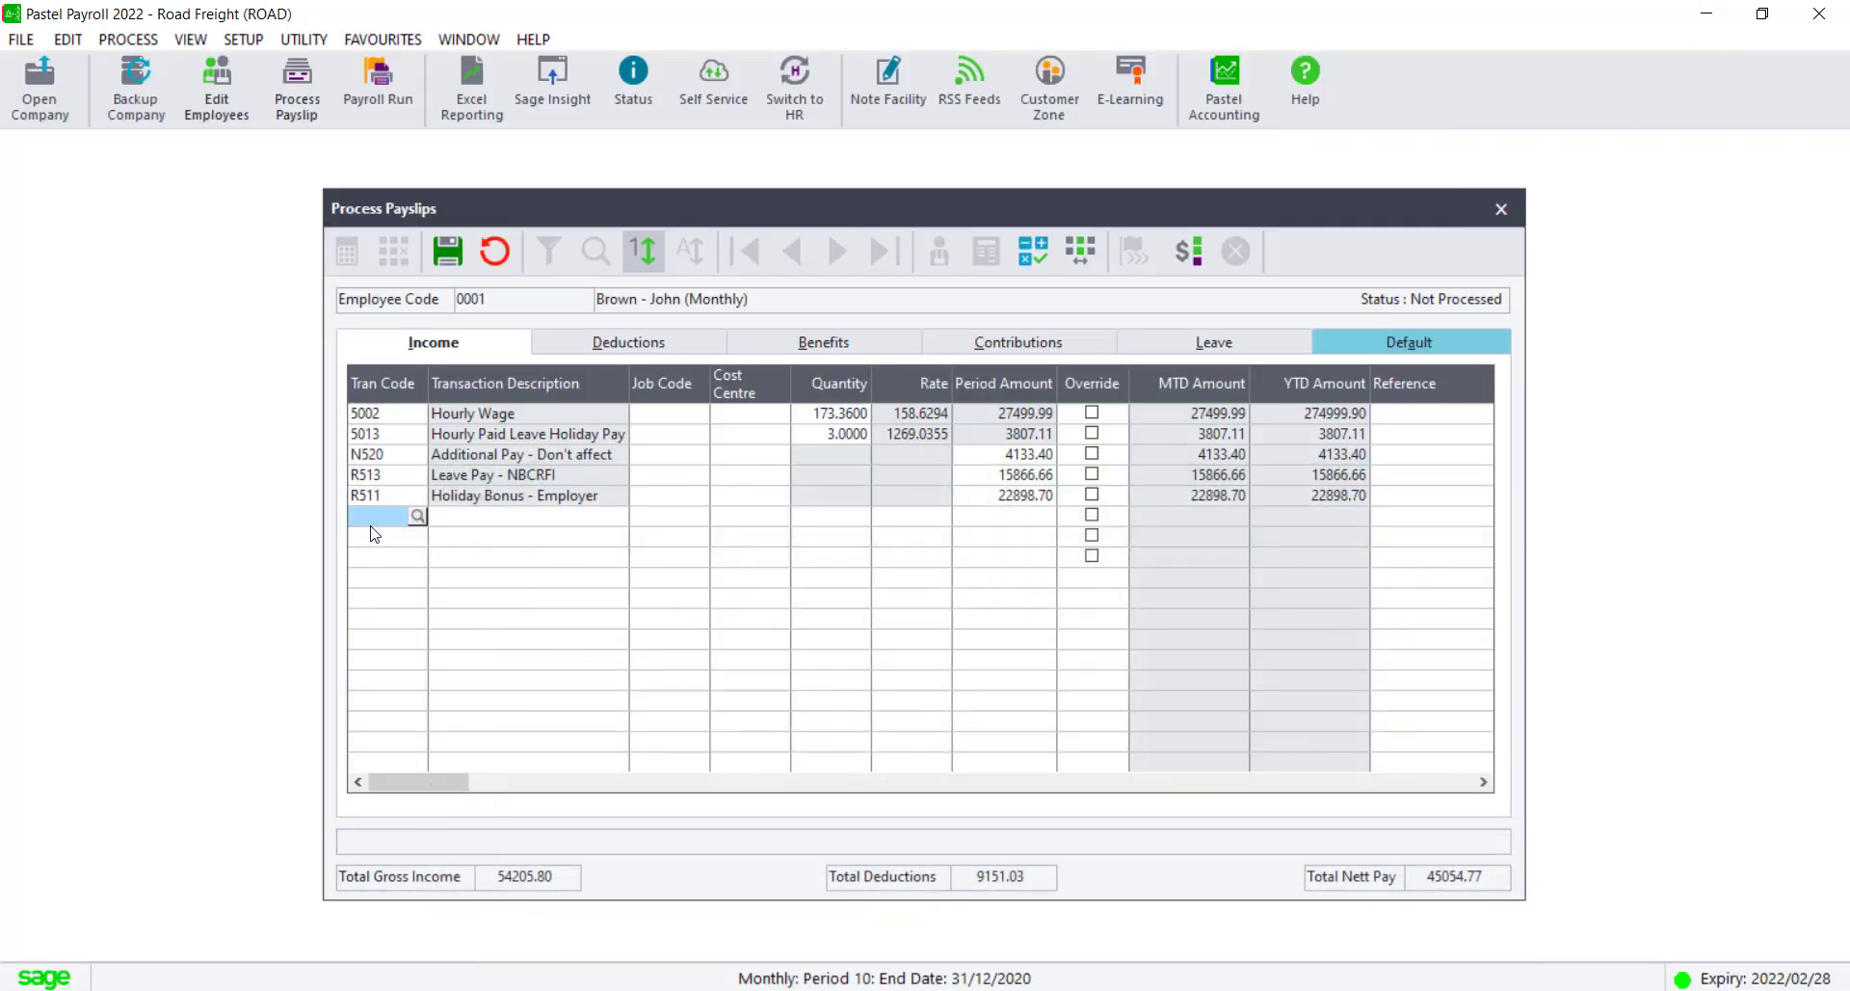
left_click(372, 518)
type("R521")
key("Return")
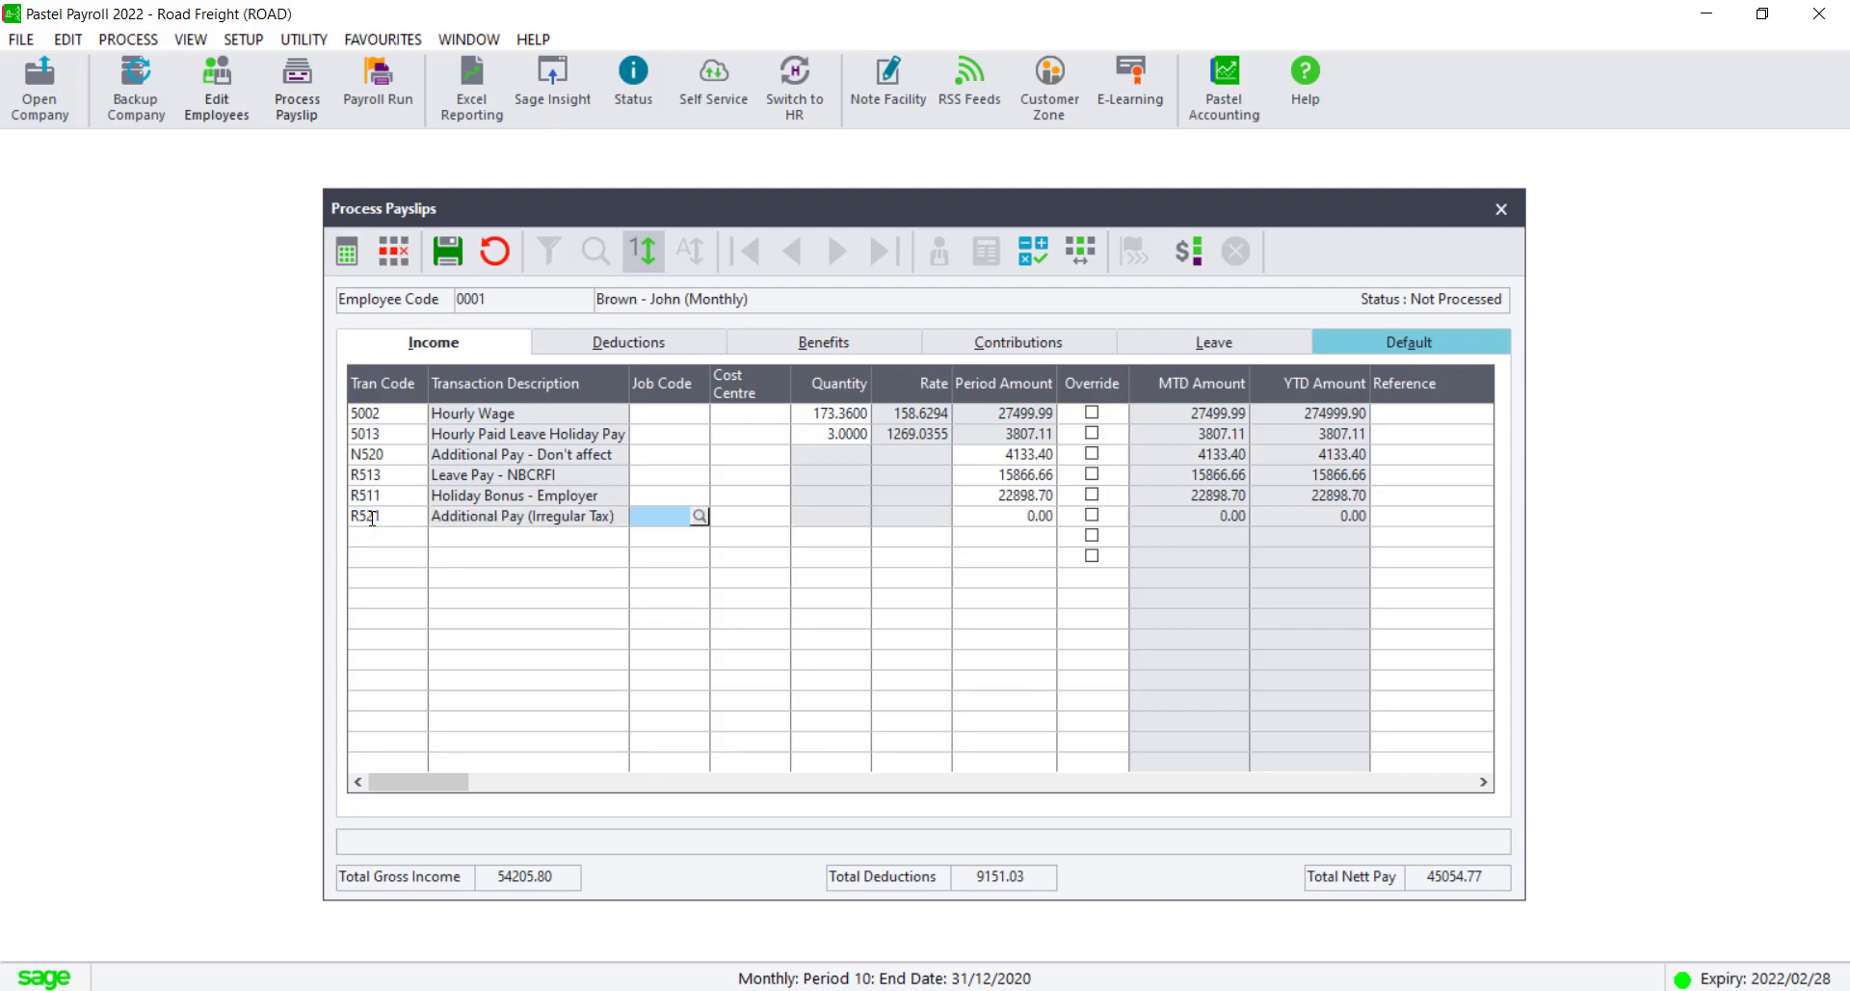
key("Return")
key("Return")
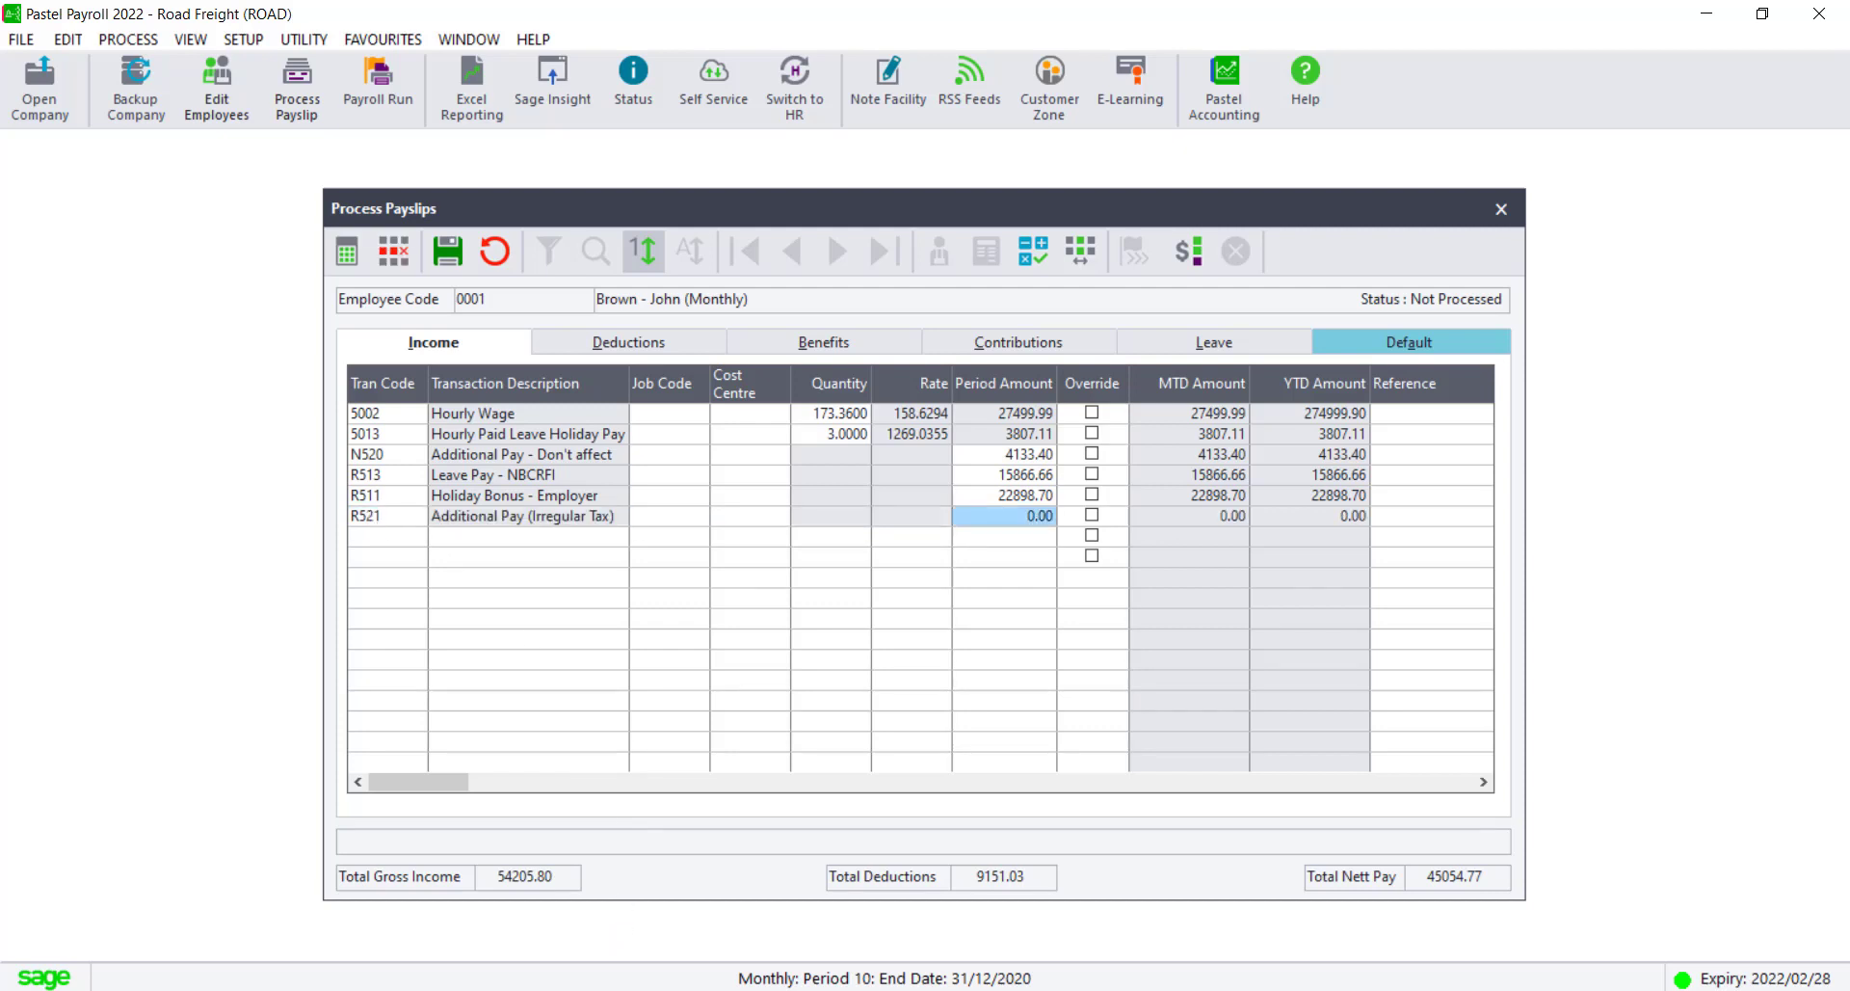
Set the period amount of the R521 Additional Pay line to 2101.30
type("210")
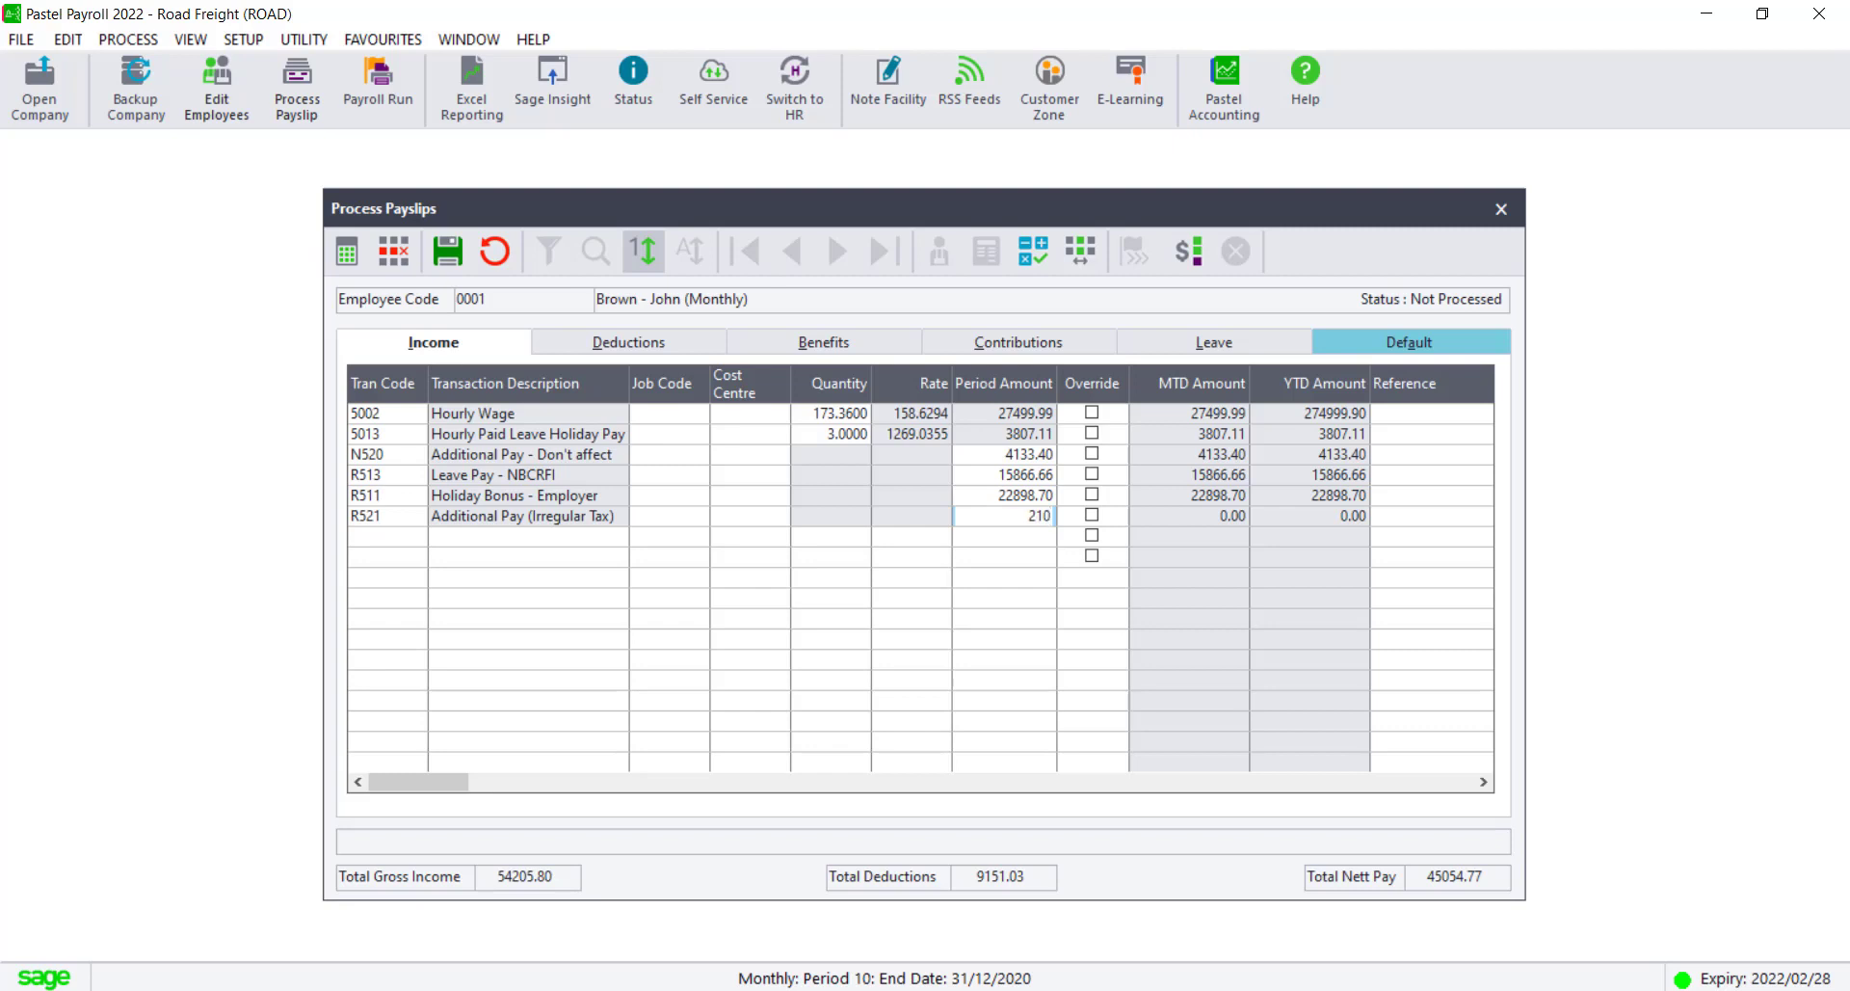
type("1.3")
key("Return")
key("Return")
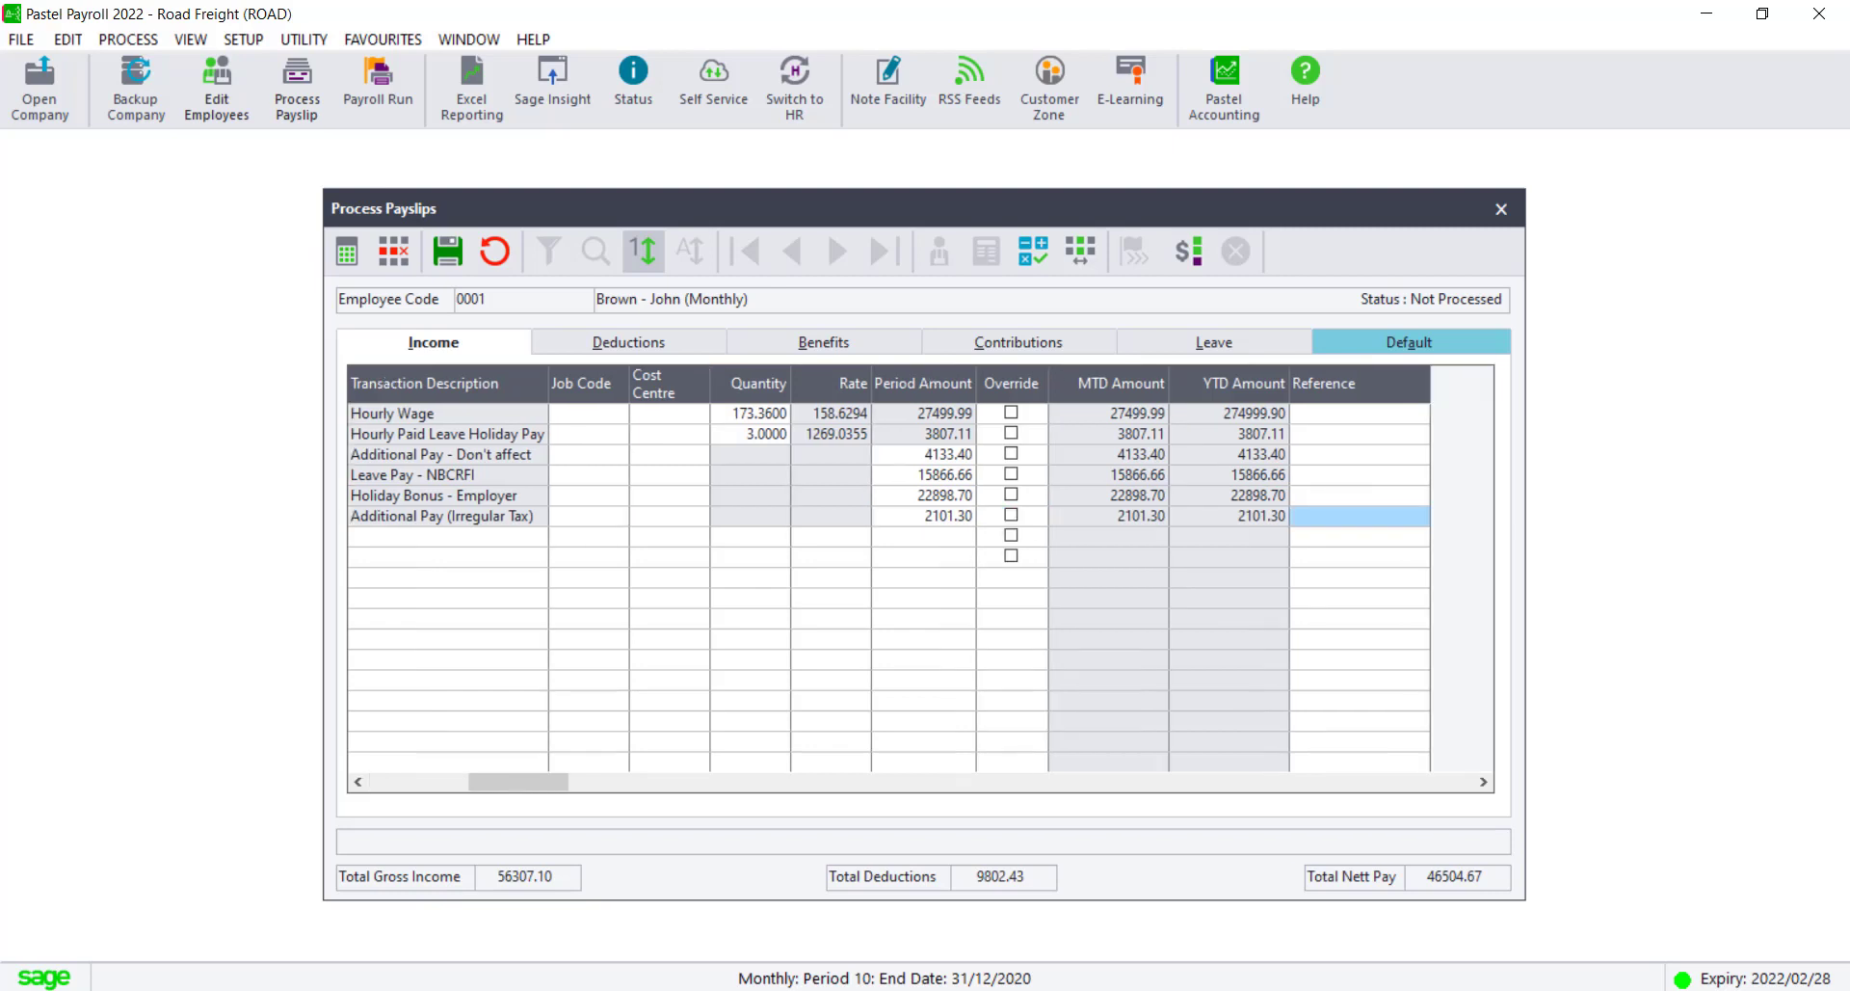
key("Return")
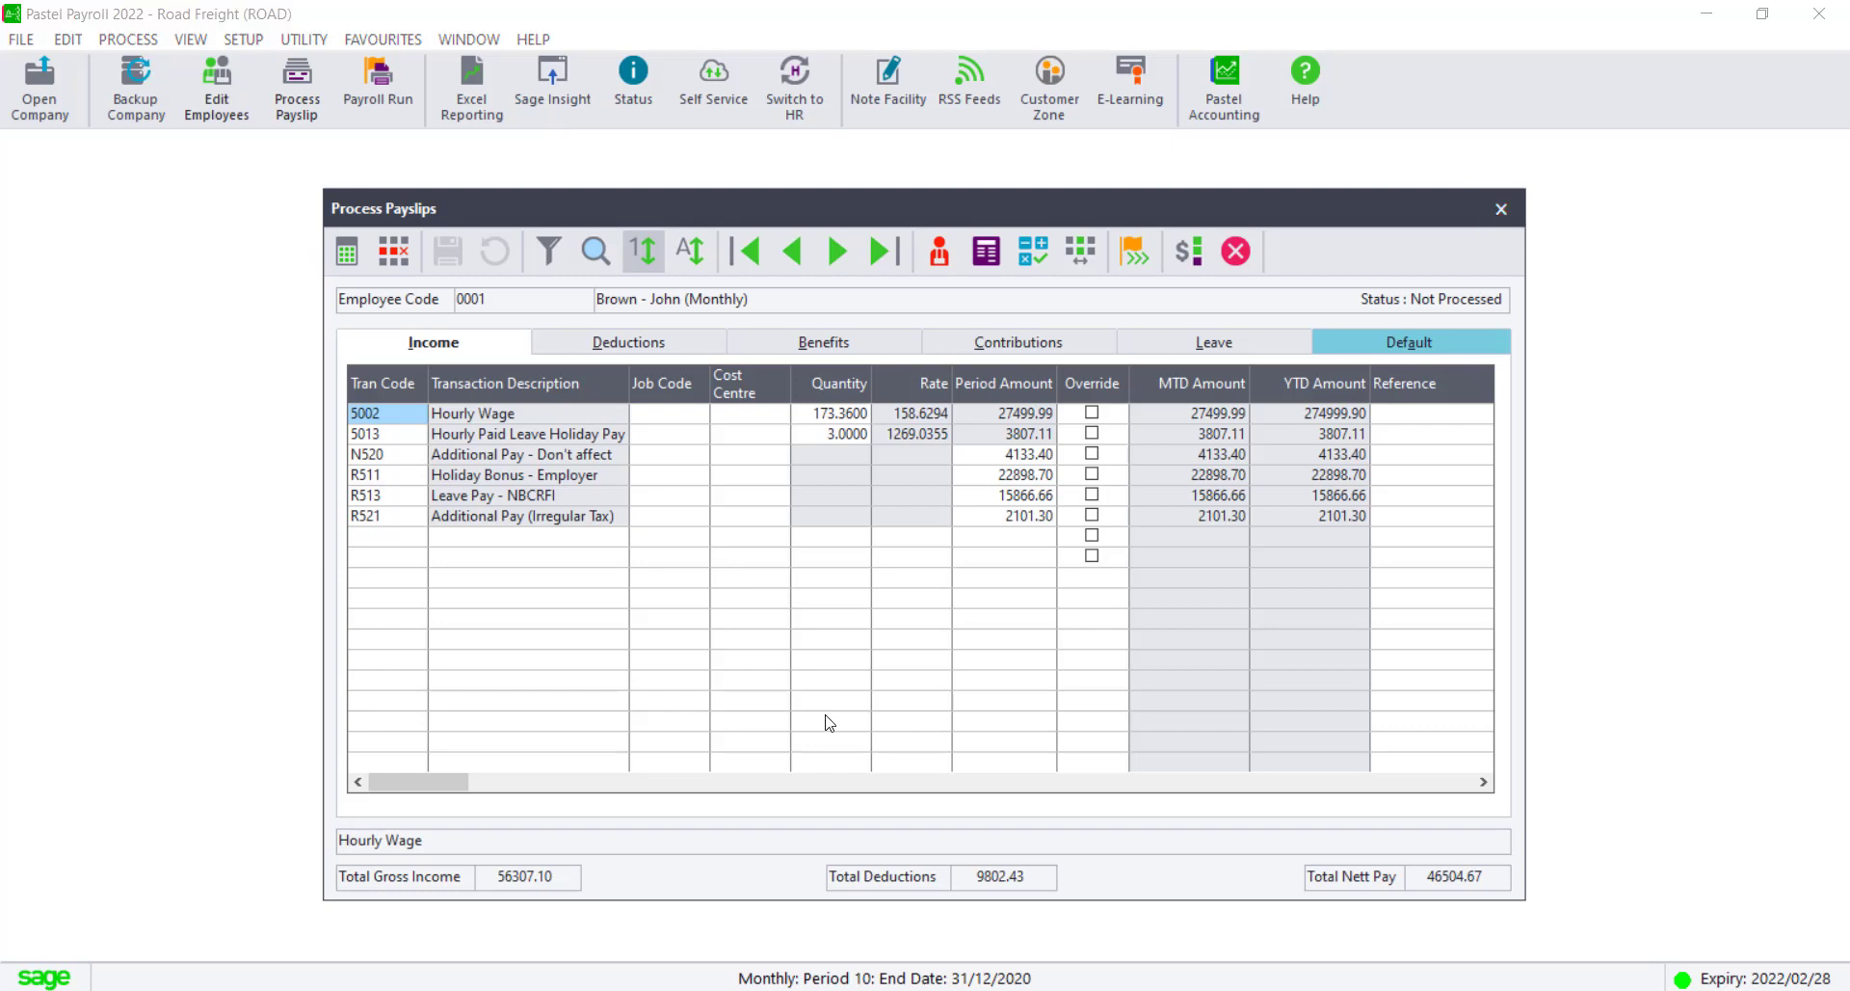
Move to the next employee's payslip and add income transaction R511 Holiday Bonus - Employer
left_click(835, 252)
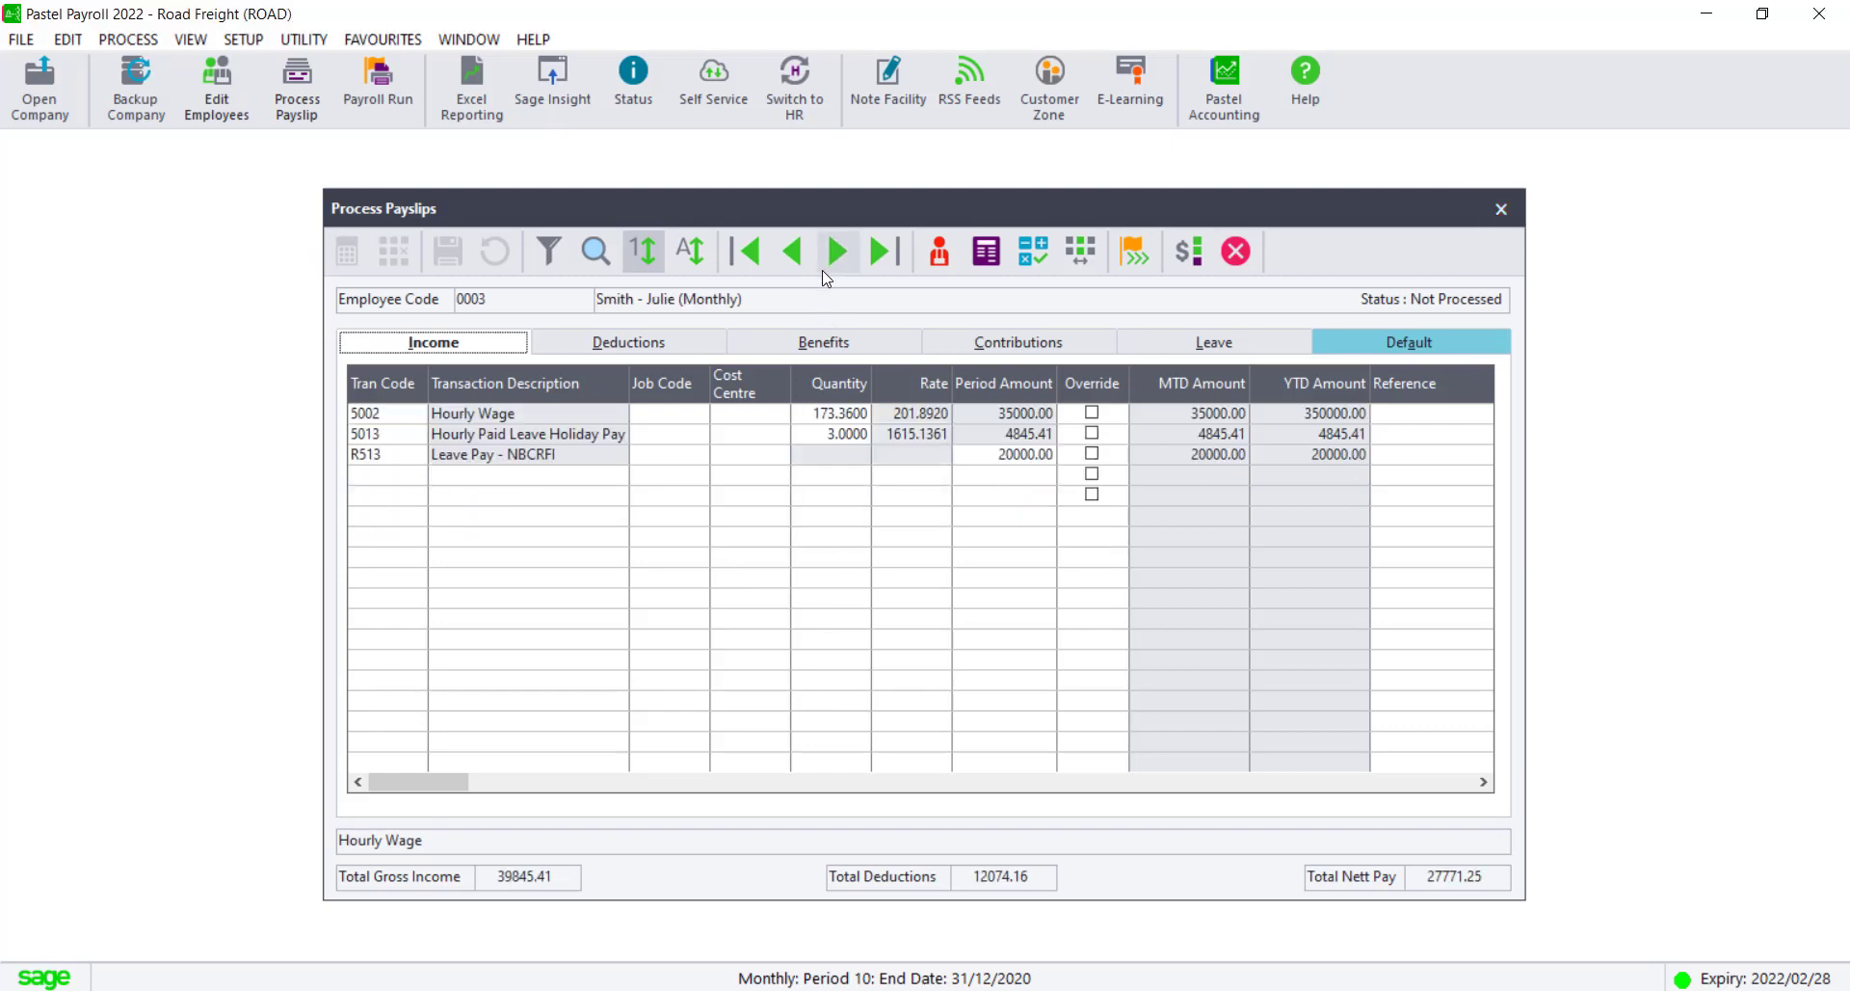
key("alt+Tab")
left_click(388, 479)
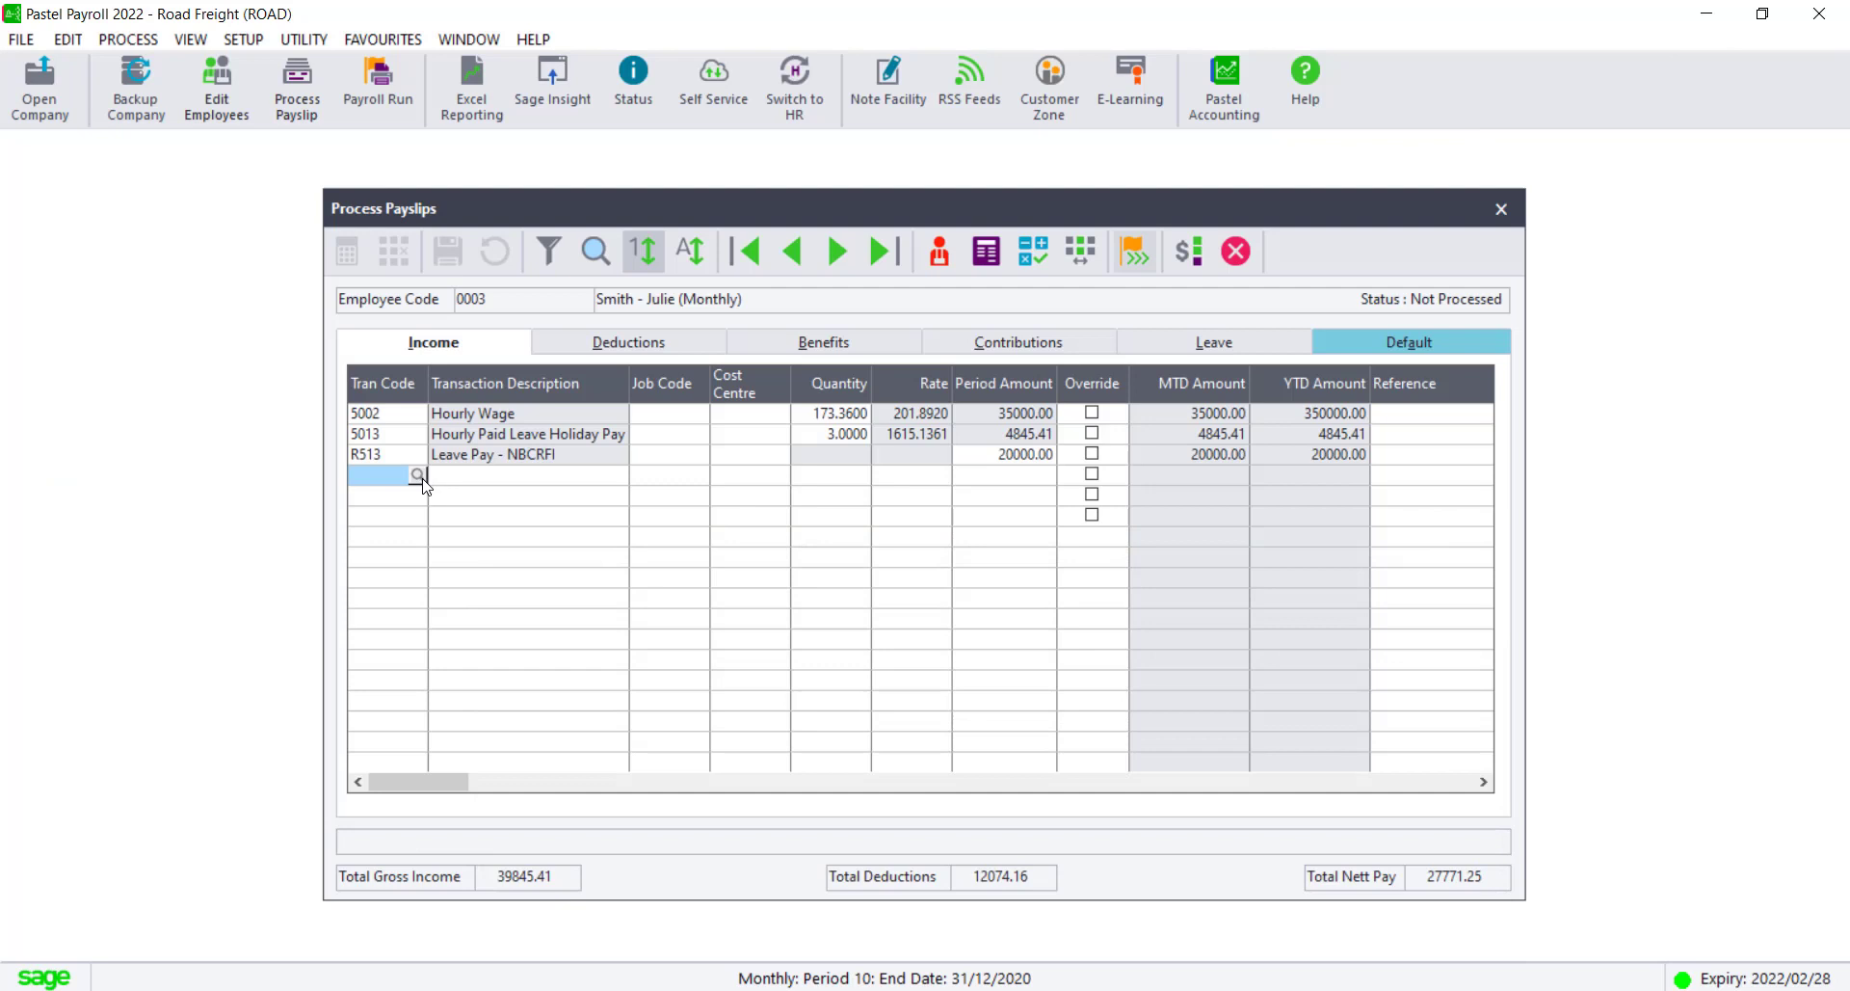
type("R511")
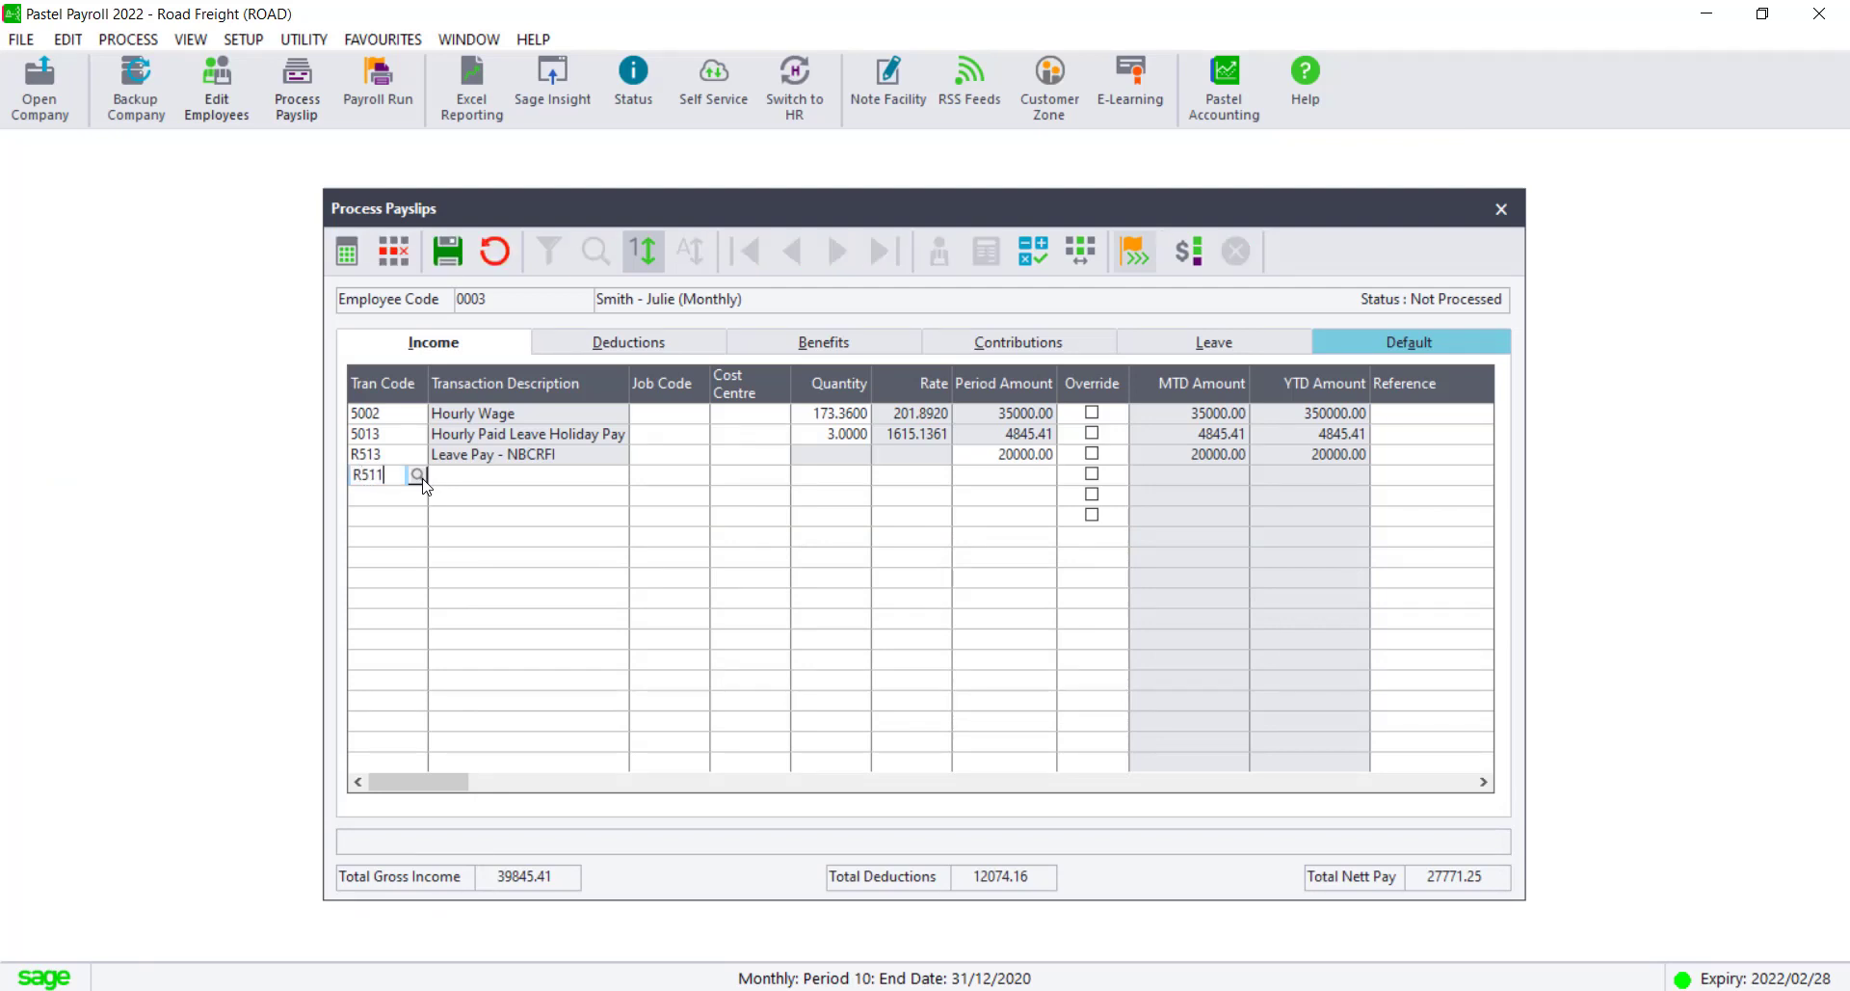
key("Tab")
key("Tab")
key("Tab")
Set the period amount of the second employee's R511 Holiday Bonus line to 27000.00
type("2")
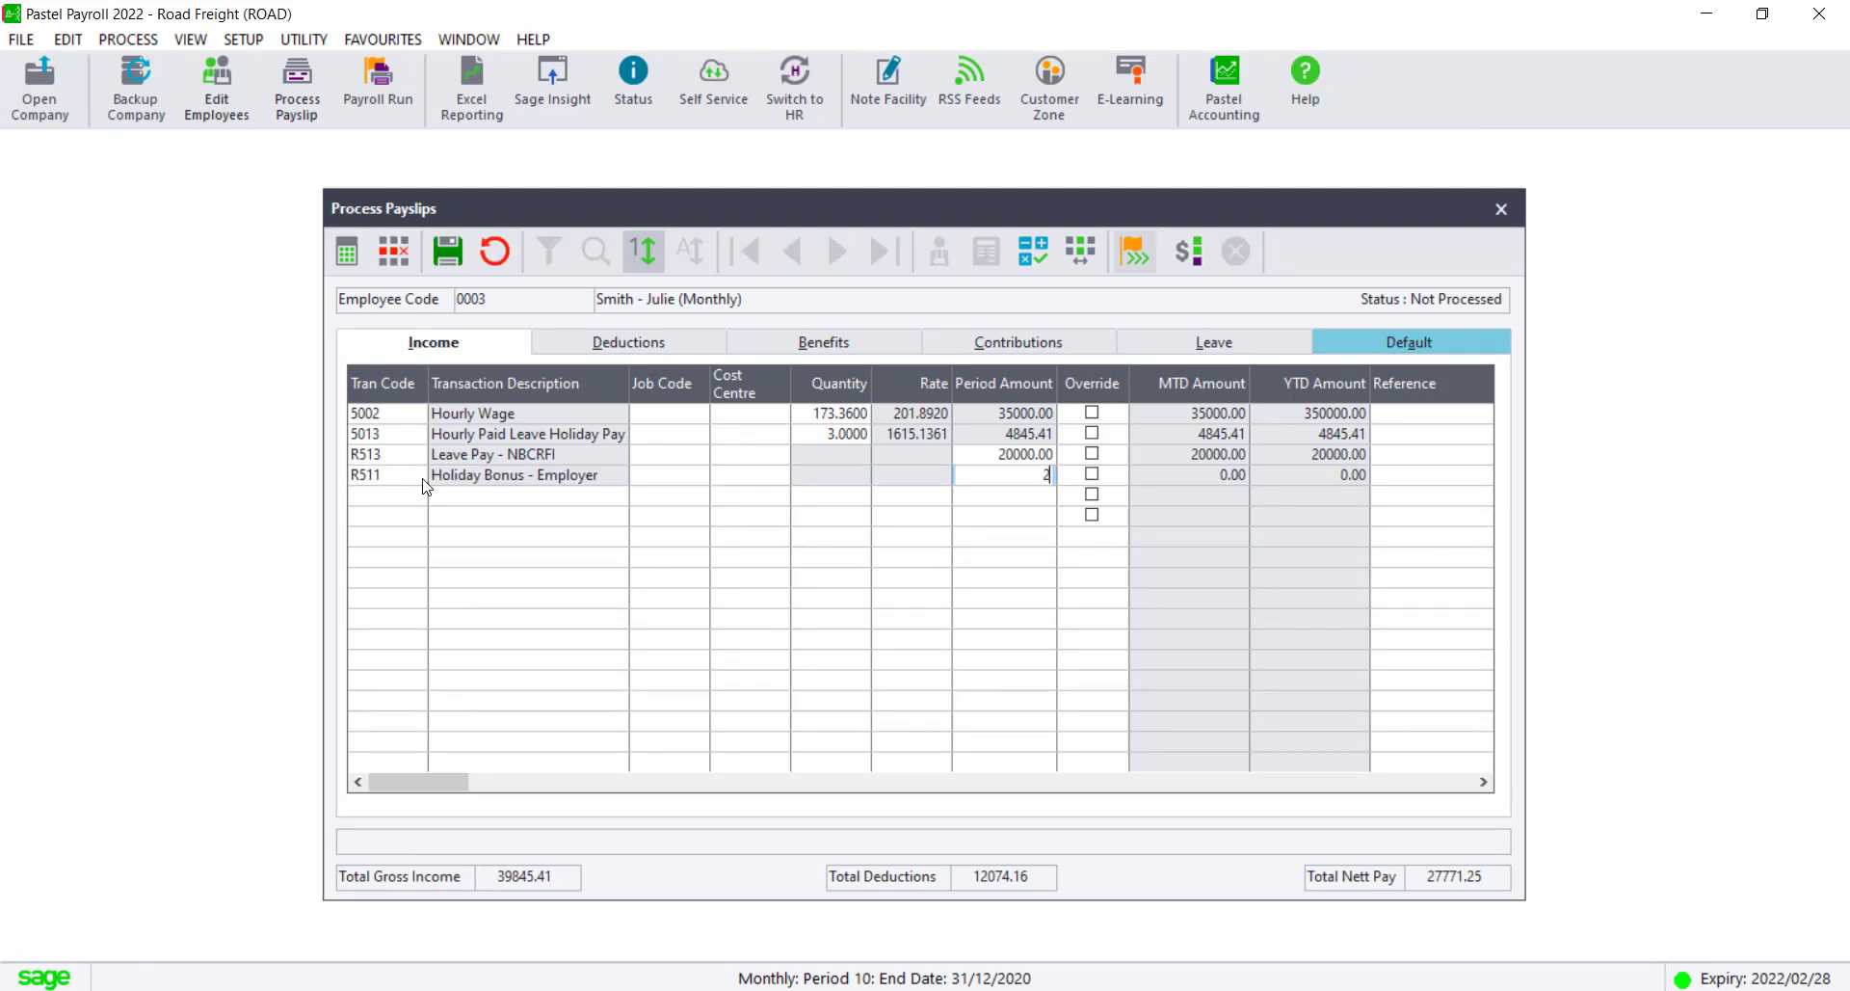
type("7000")
key("Tab")
key("Tab")
key("Tab")
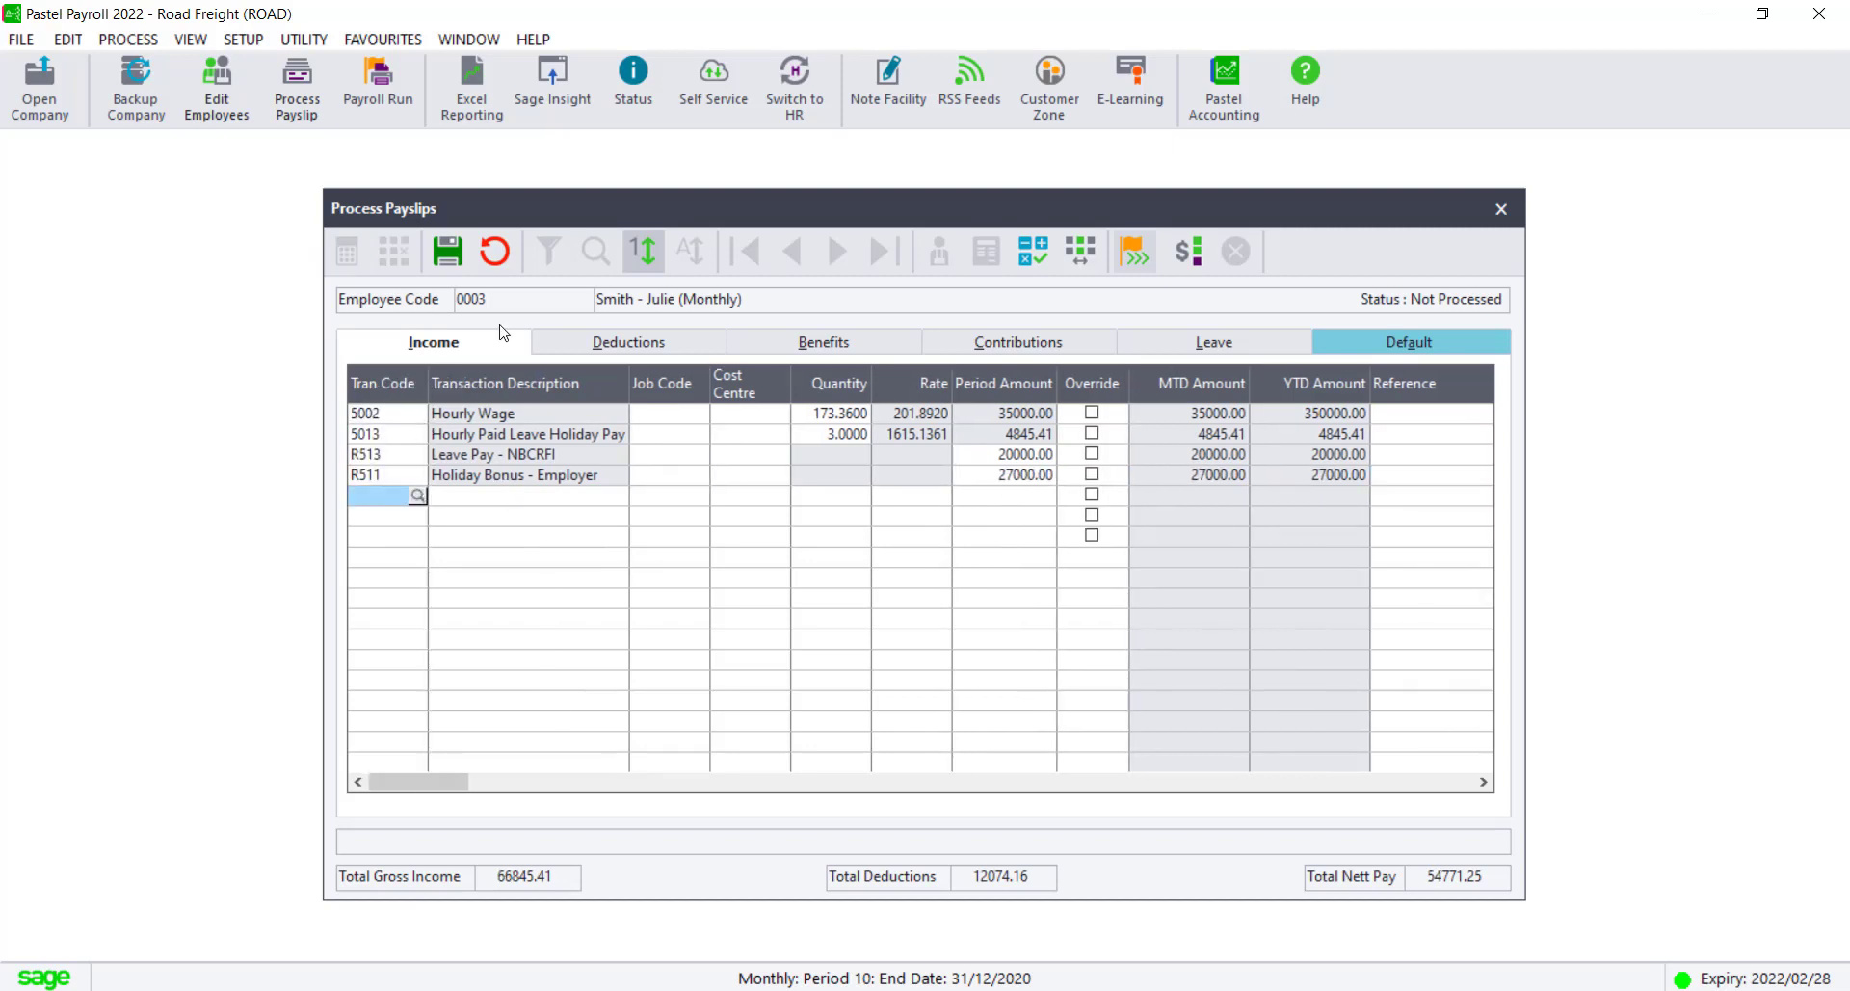
Save the second employee's payslip and review the contribution differences in the Excel sheet
left_click(447, 252)
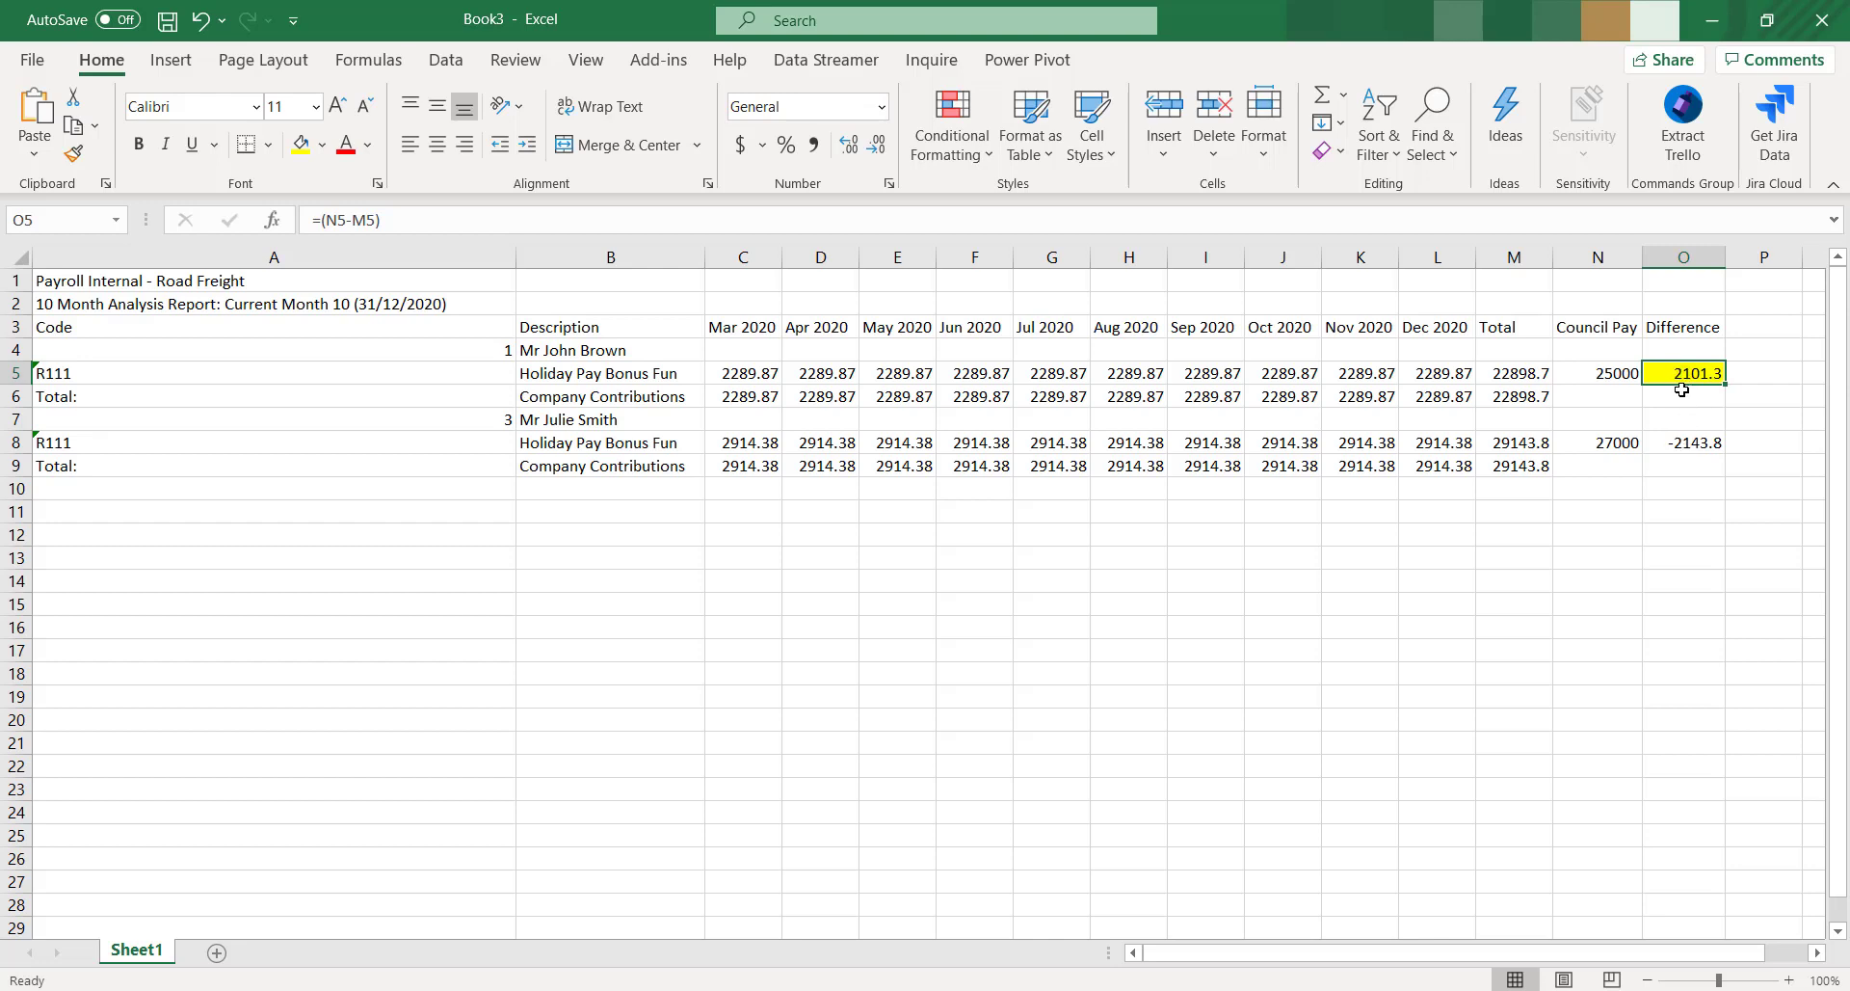
left_click(1712, 19)
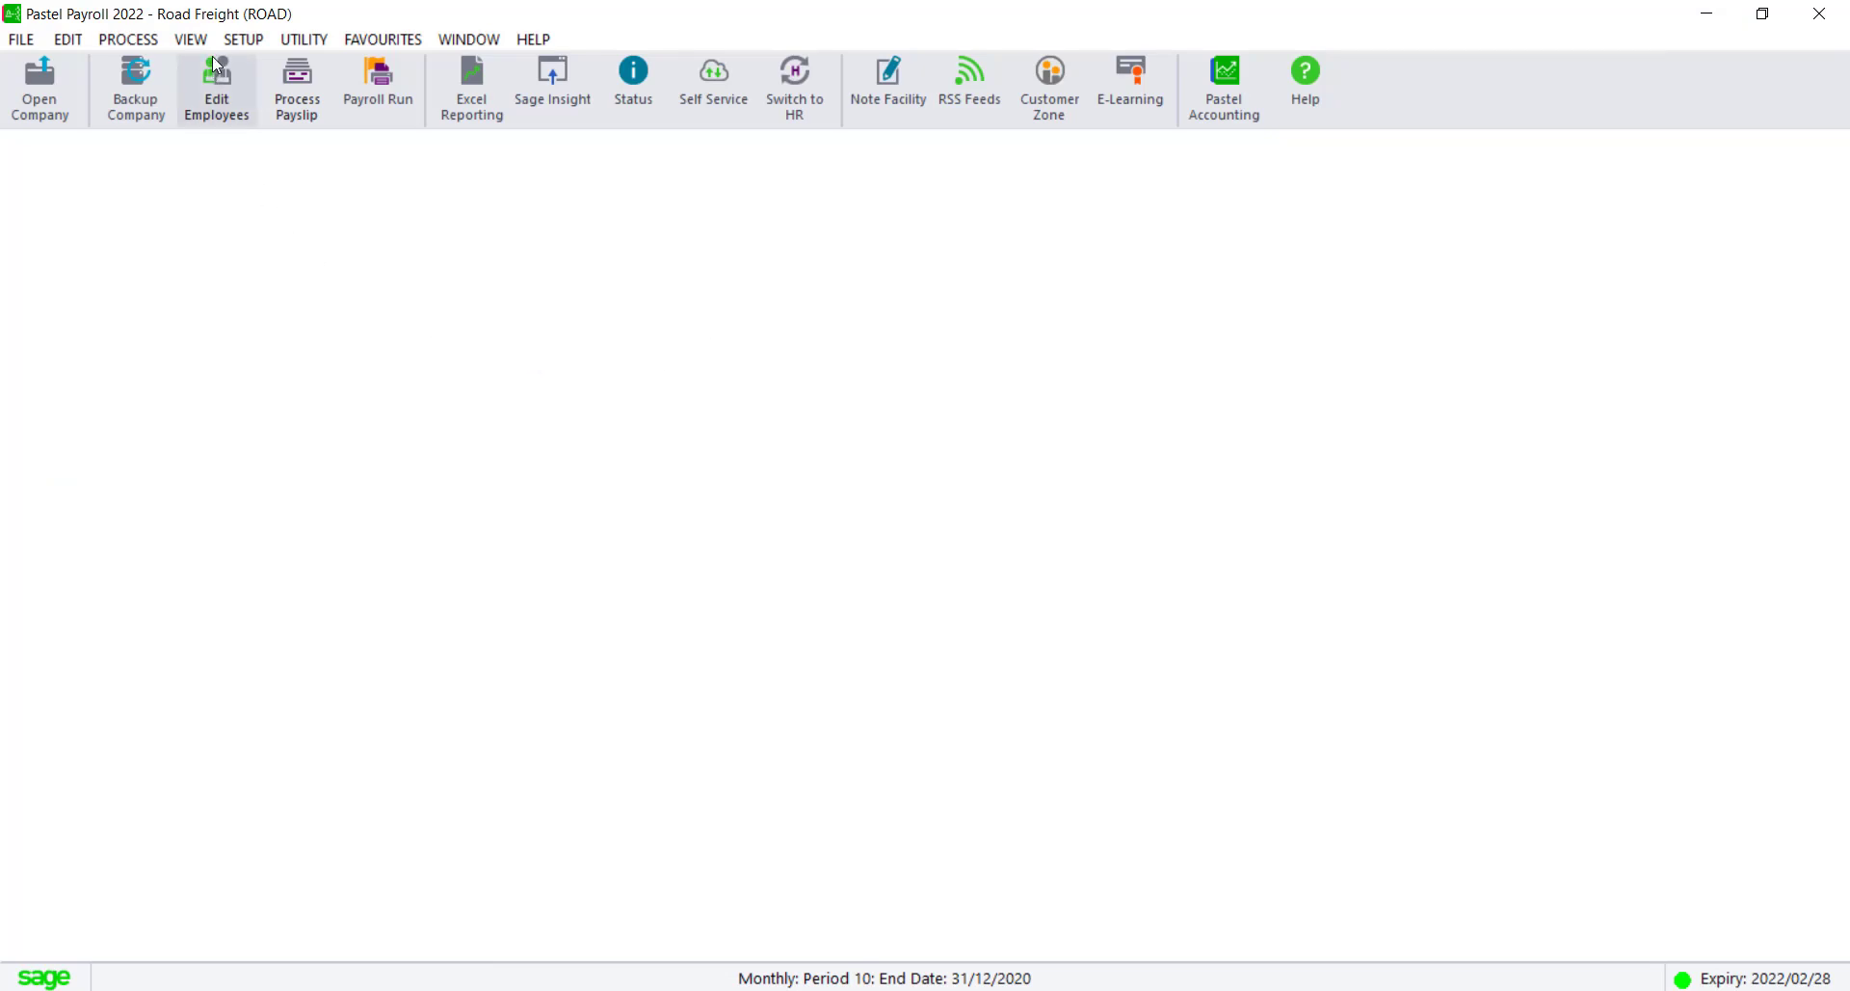
Create a new payroll transaction with code N521 based on template R521 Additional Pay (Irregular Tax)
left_click(243, 38)
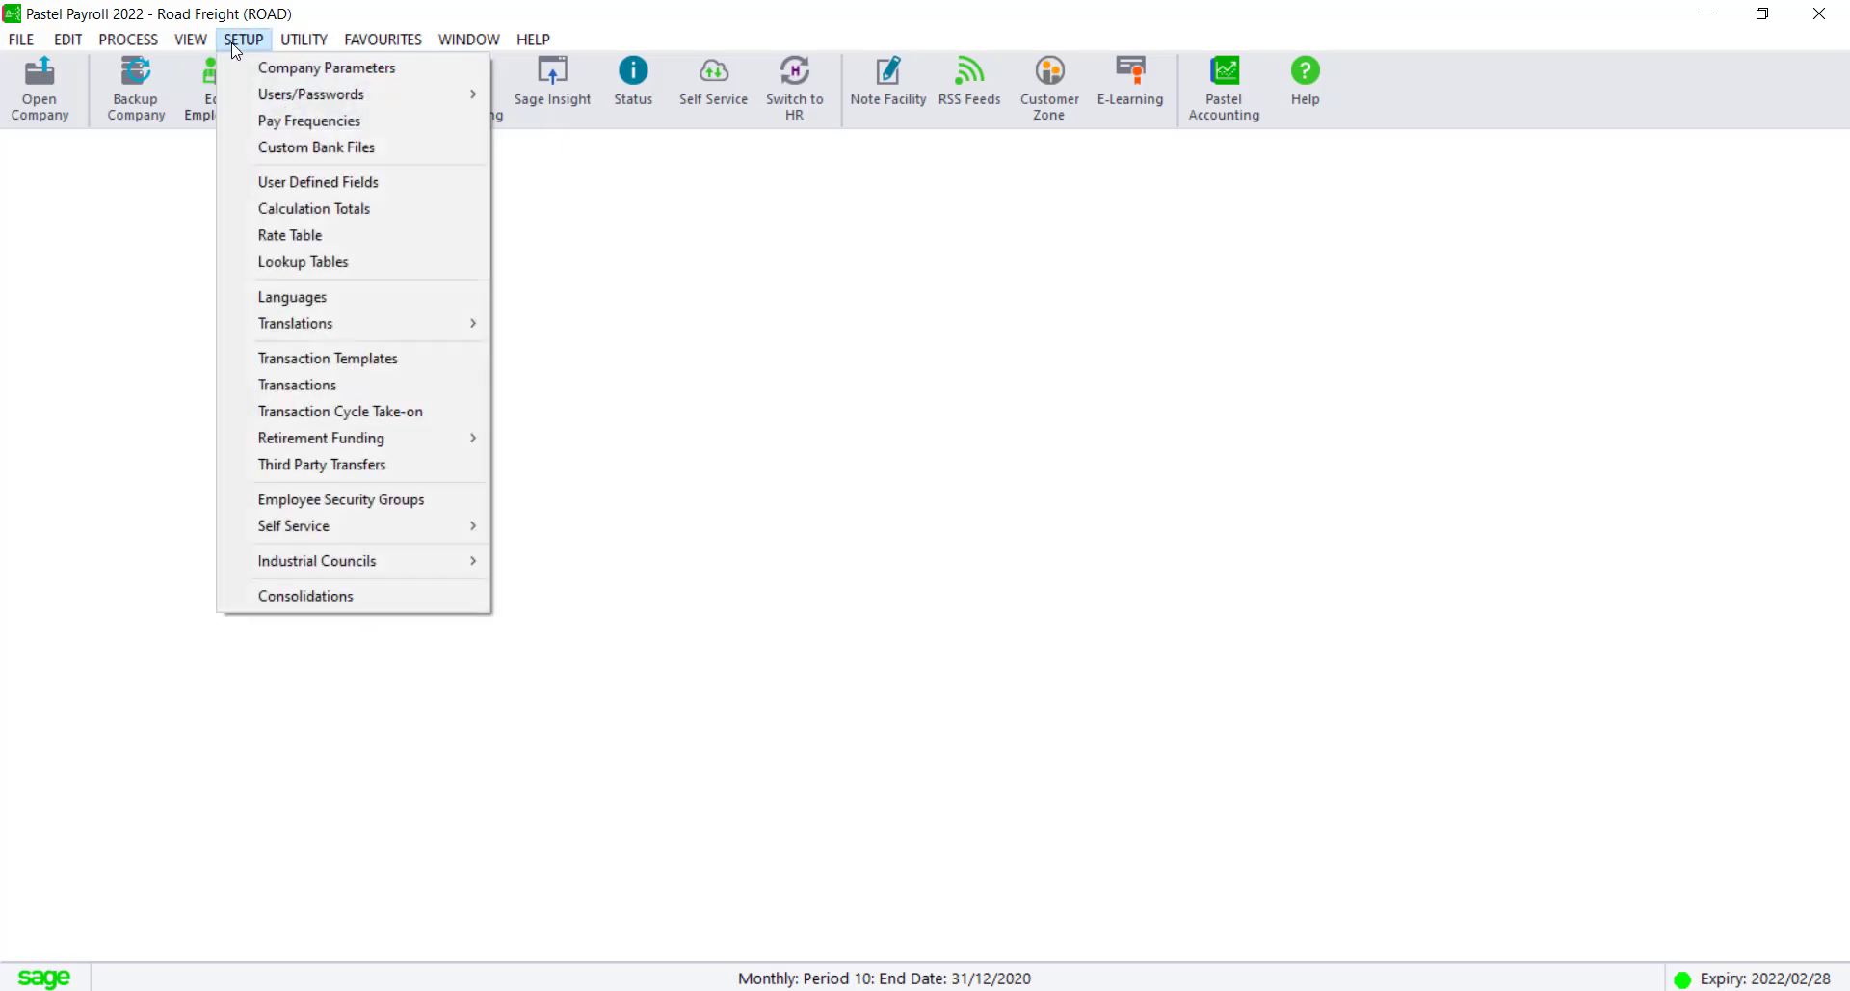
left_click(281, 381)
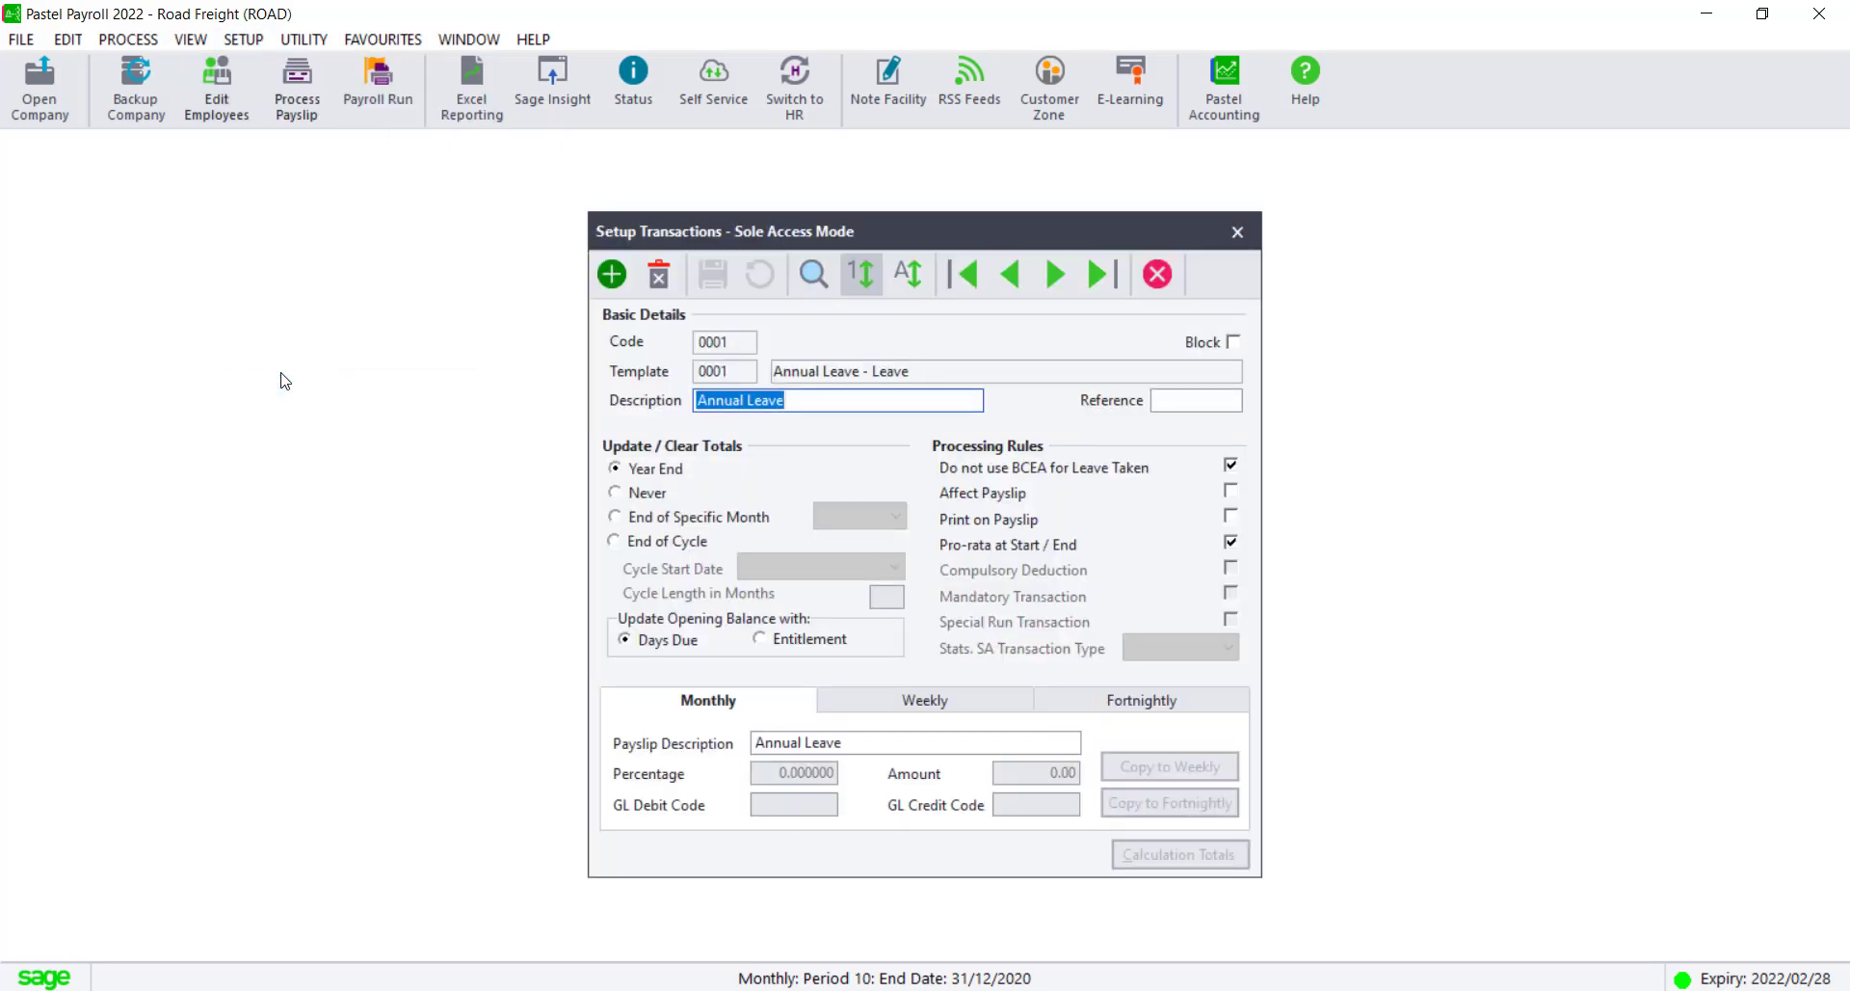
left_click(611, 275)
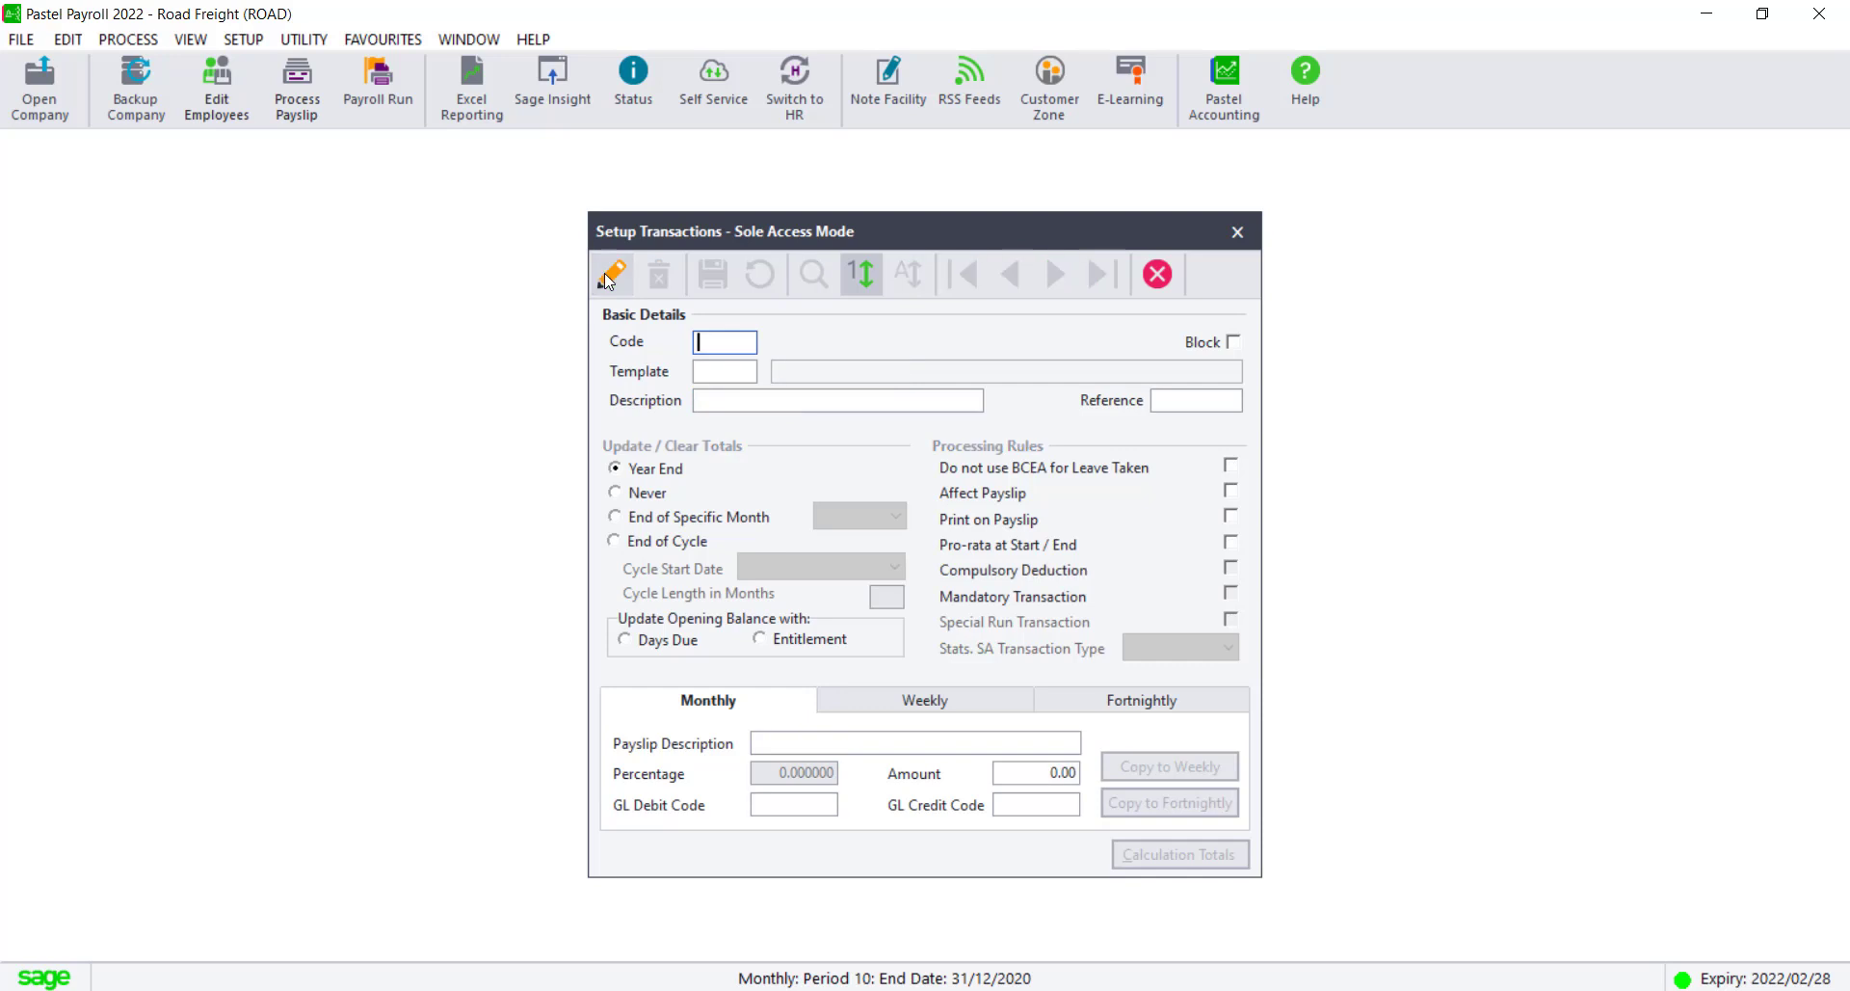
type("N521")
key("Tab")
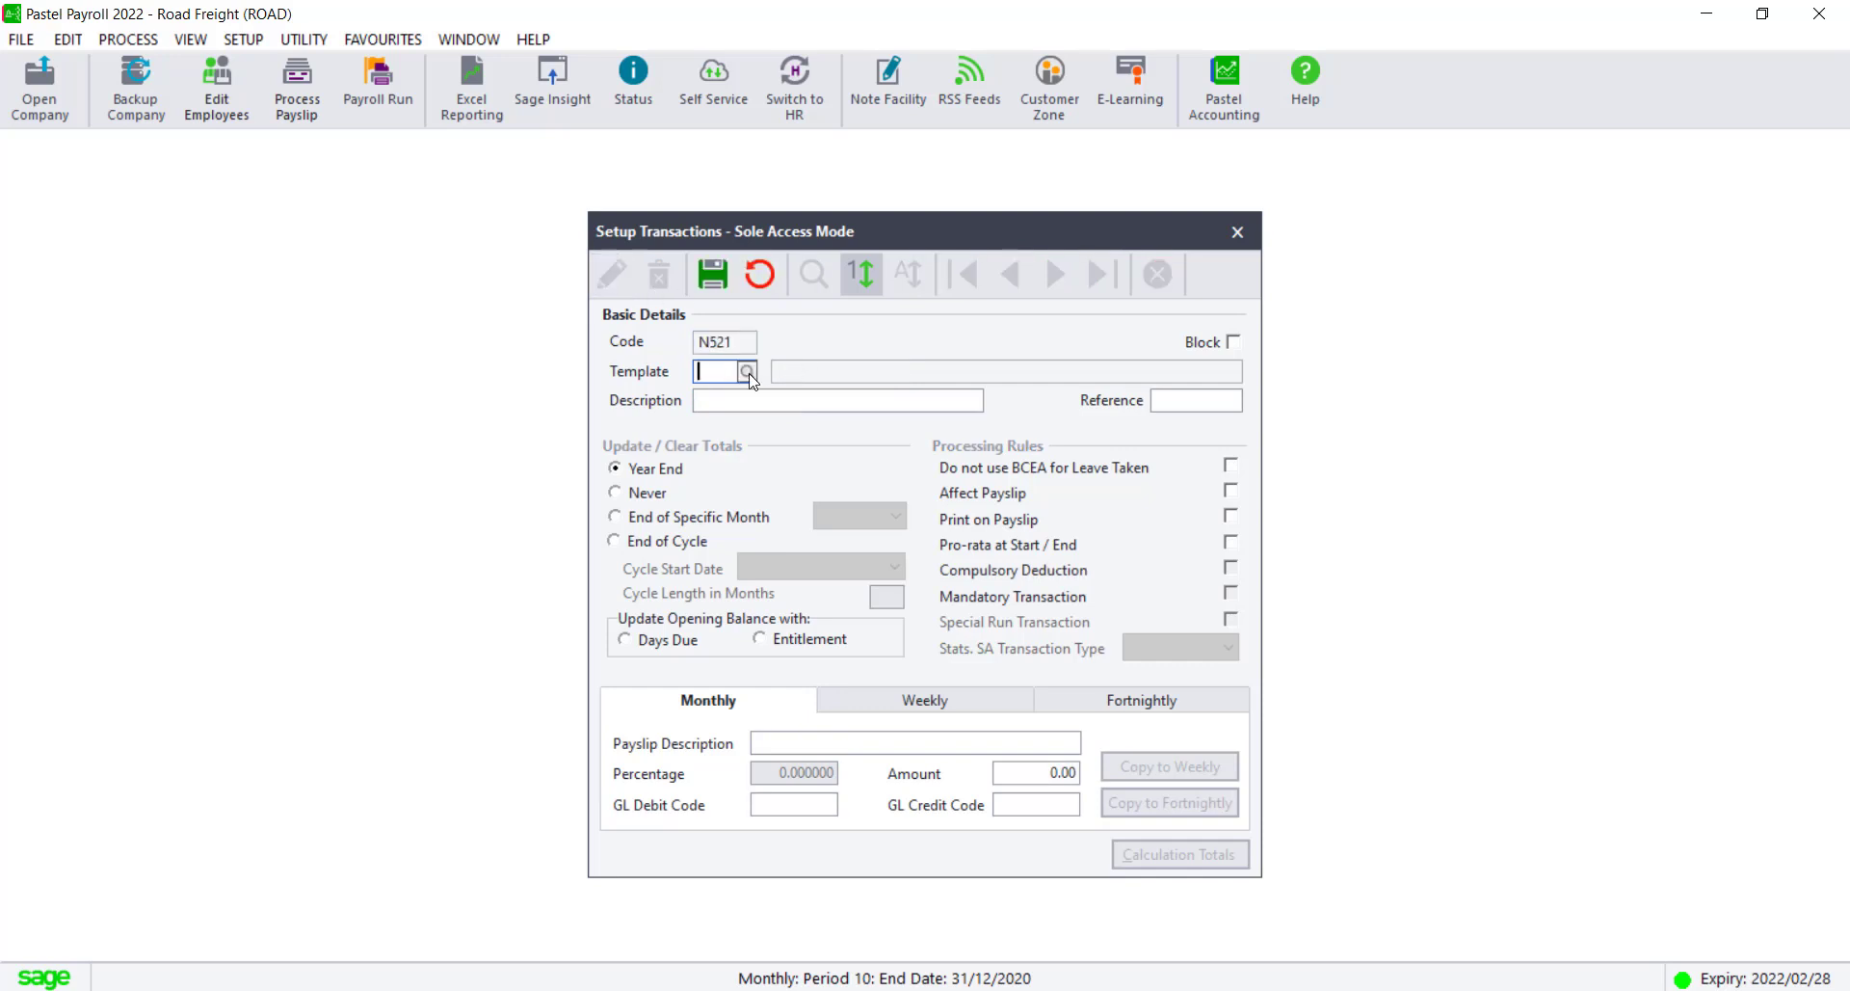
left_click(750, 376)
type("R")
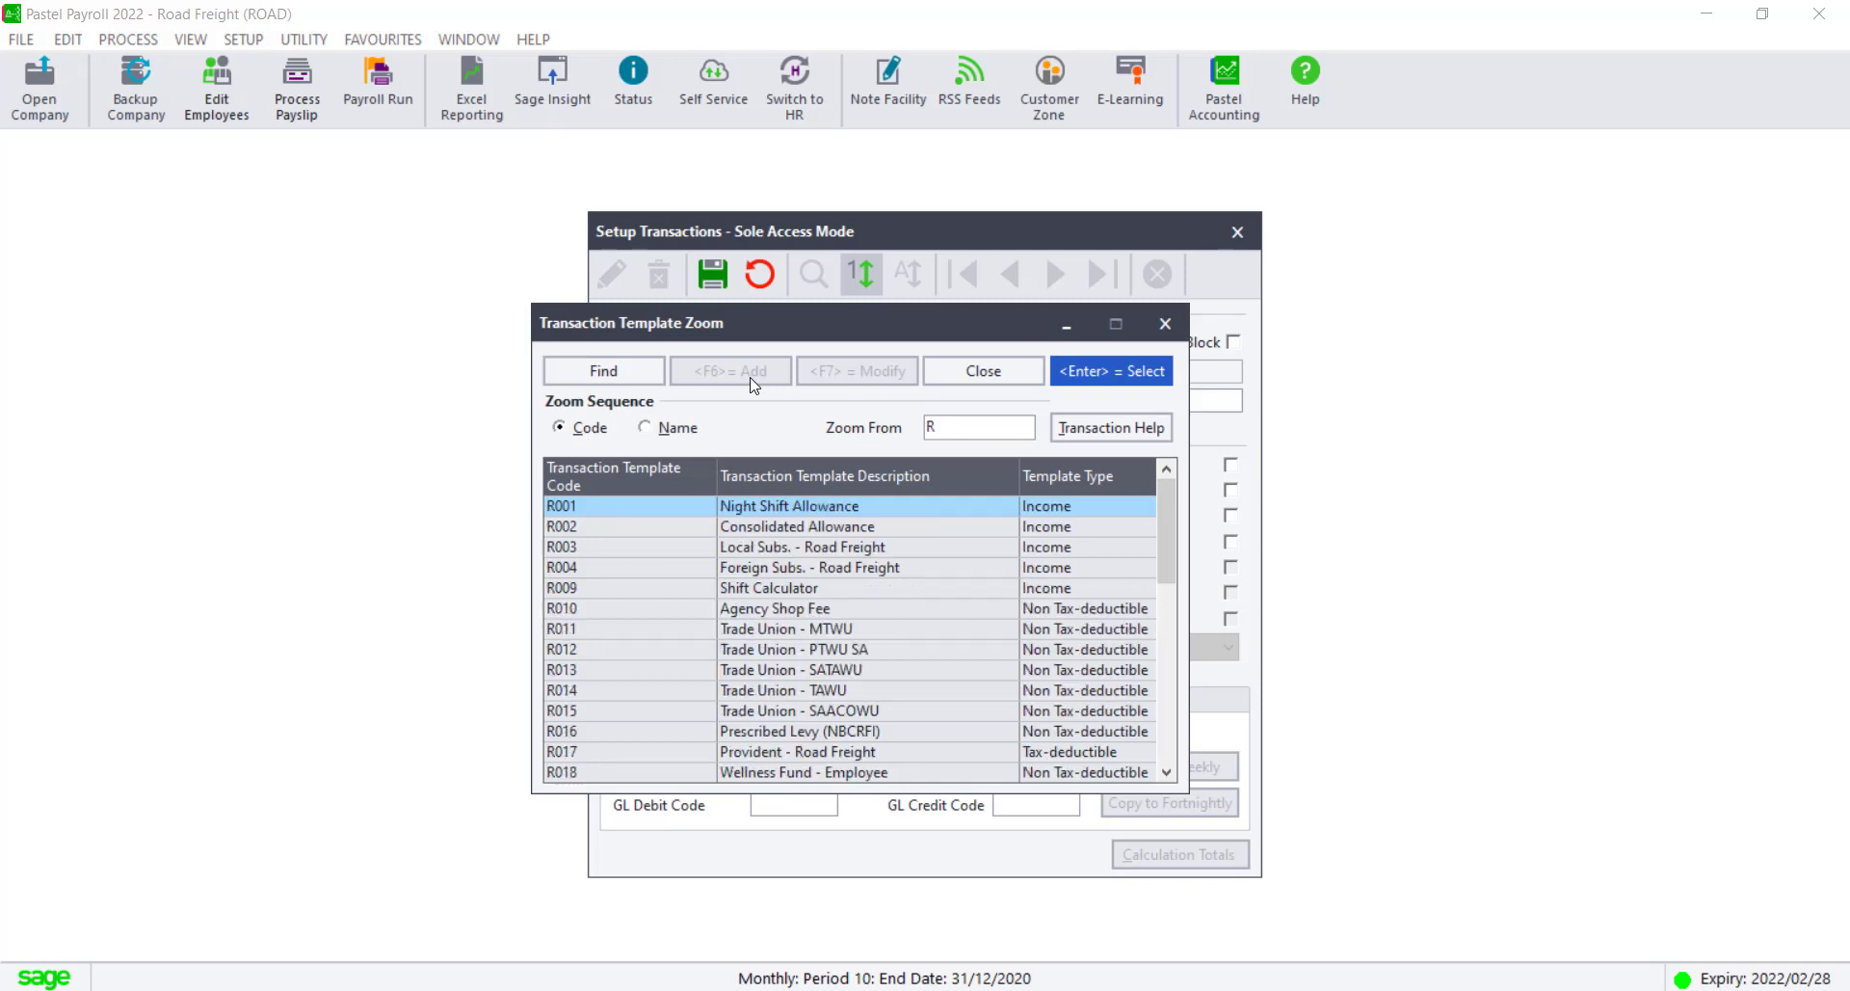
type("521")
key("Return")
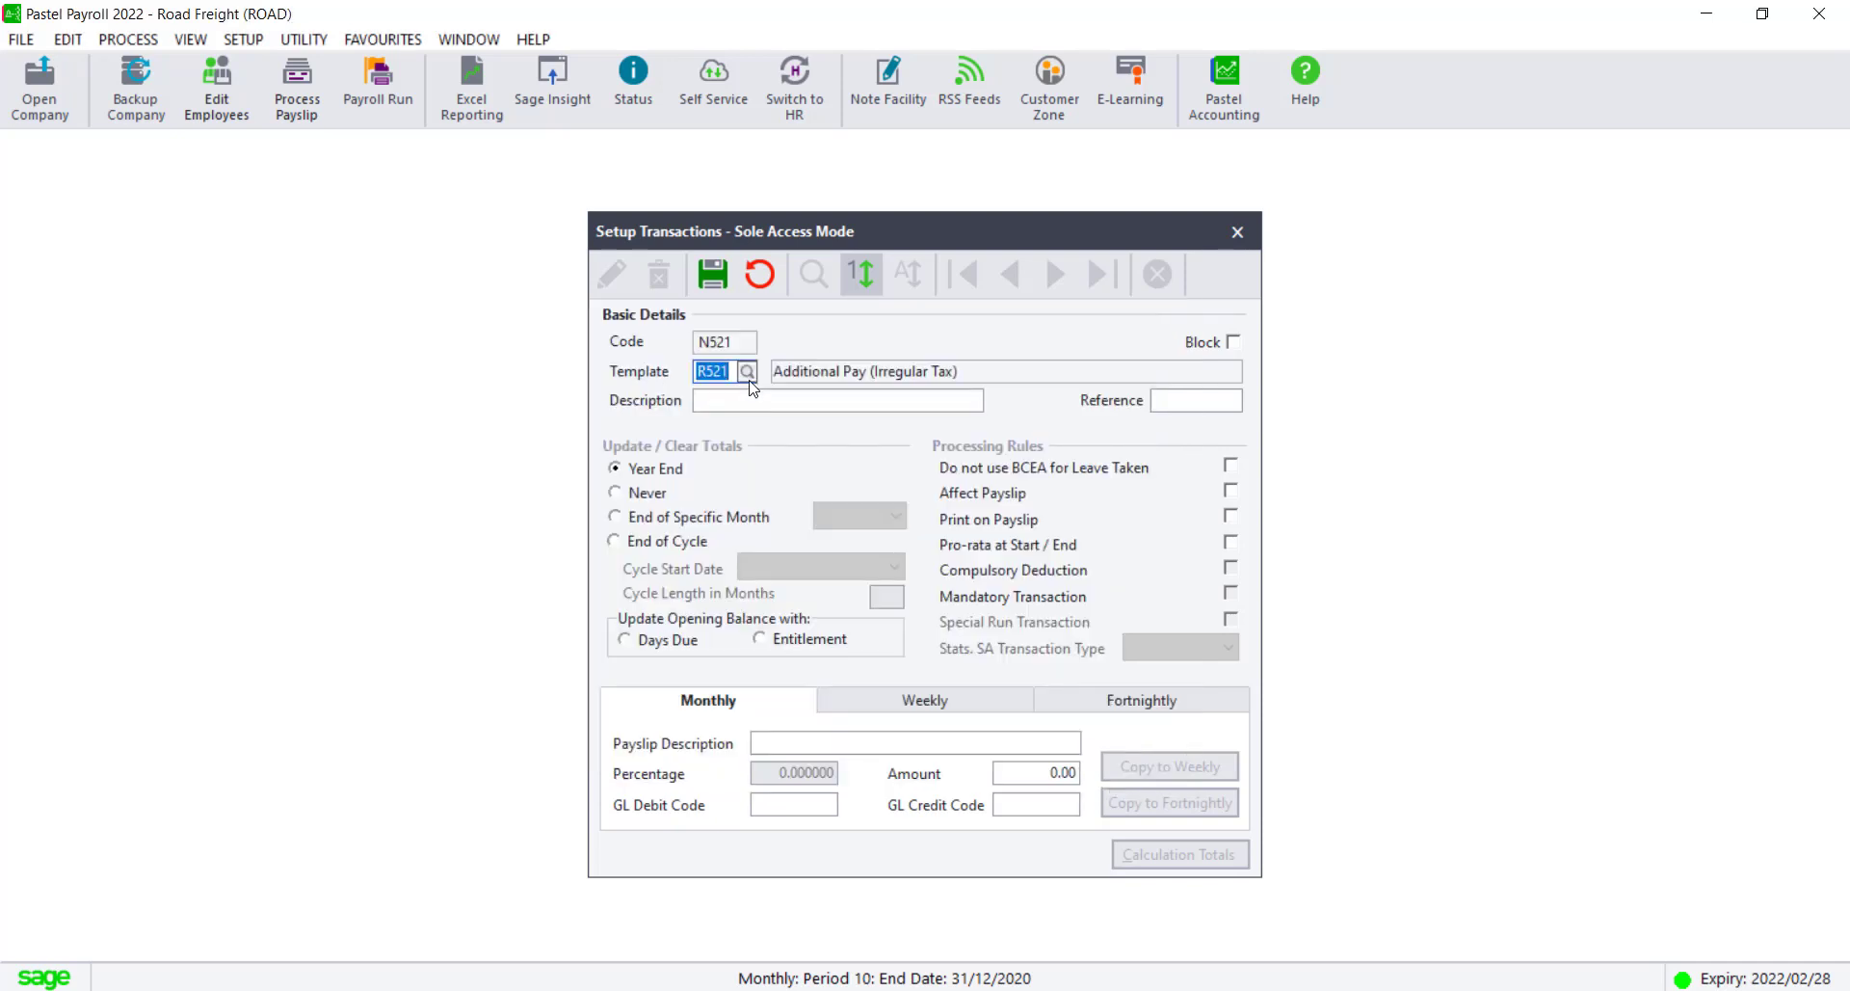
Describe transaction N521 as "Additional Pay - No affect", disable Affect Payslip, save it and close the transaction setup
left_click(723, 409)
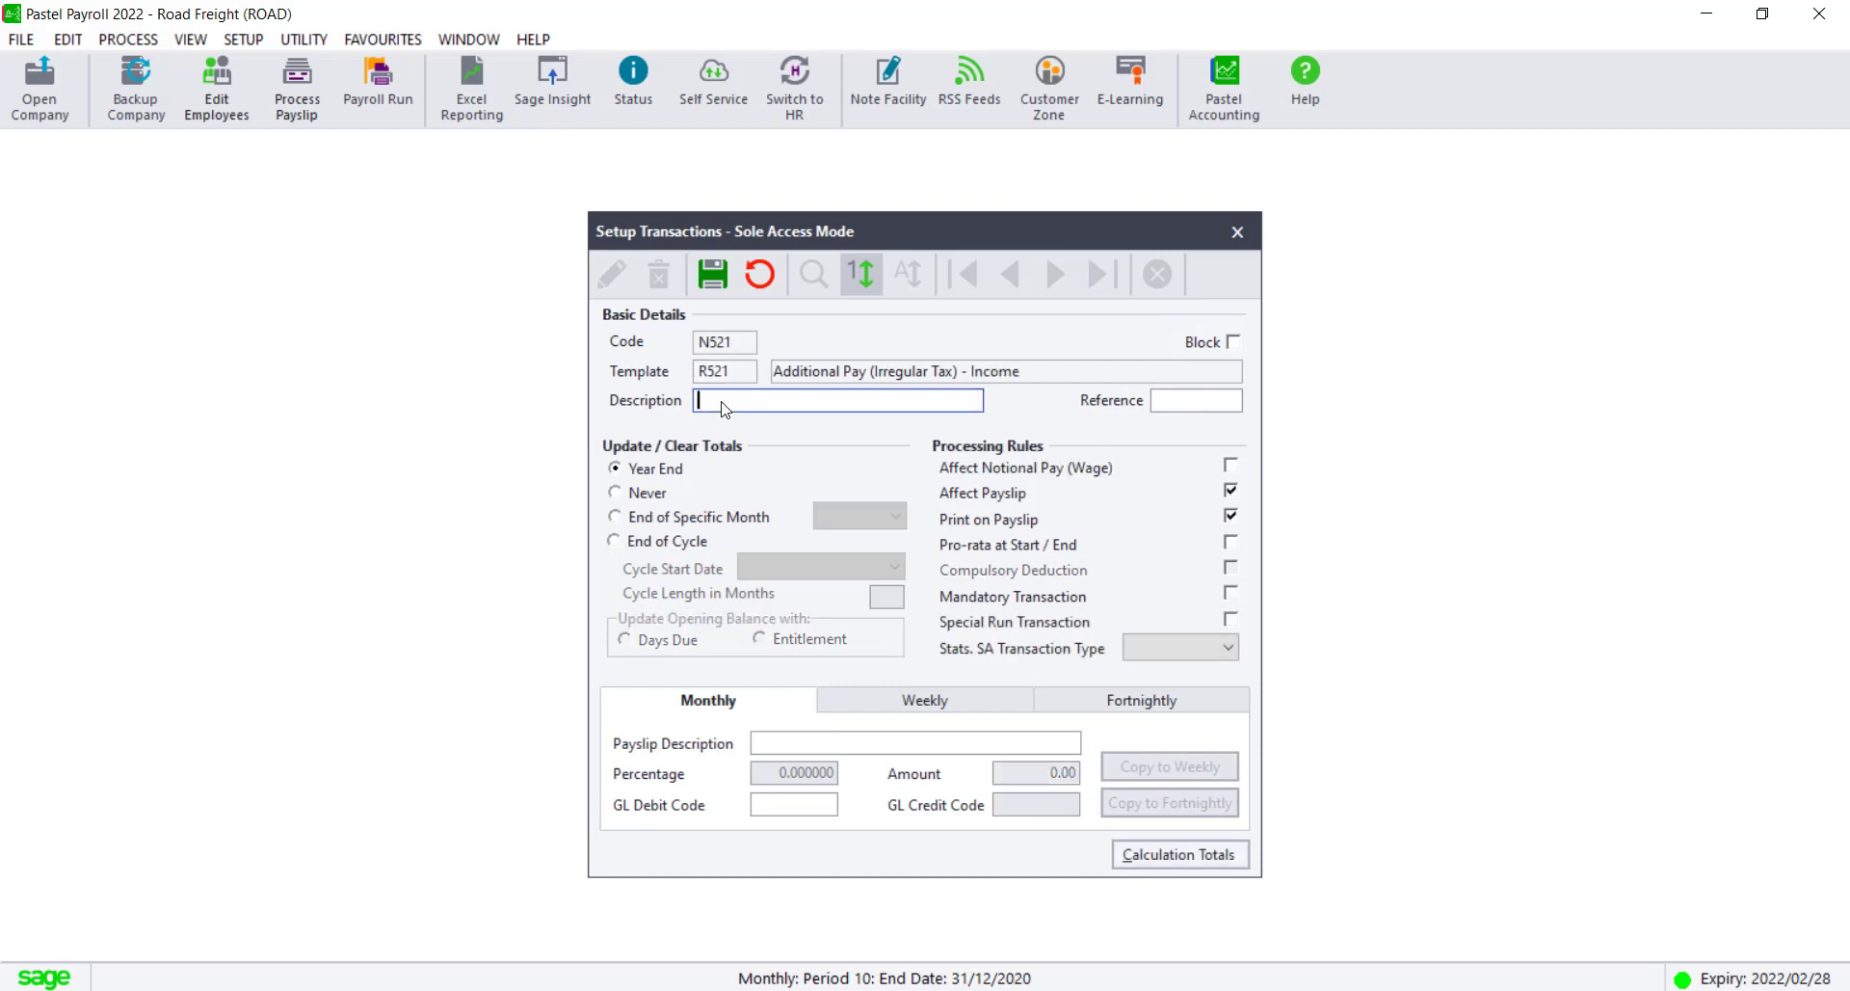
type("Additional Pay - ")
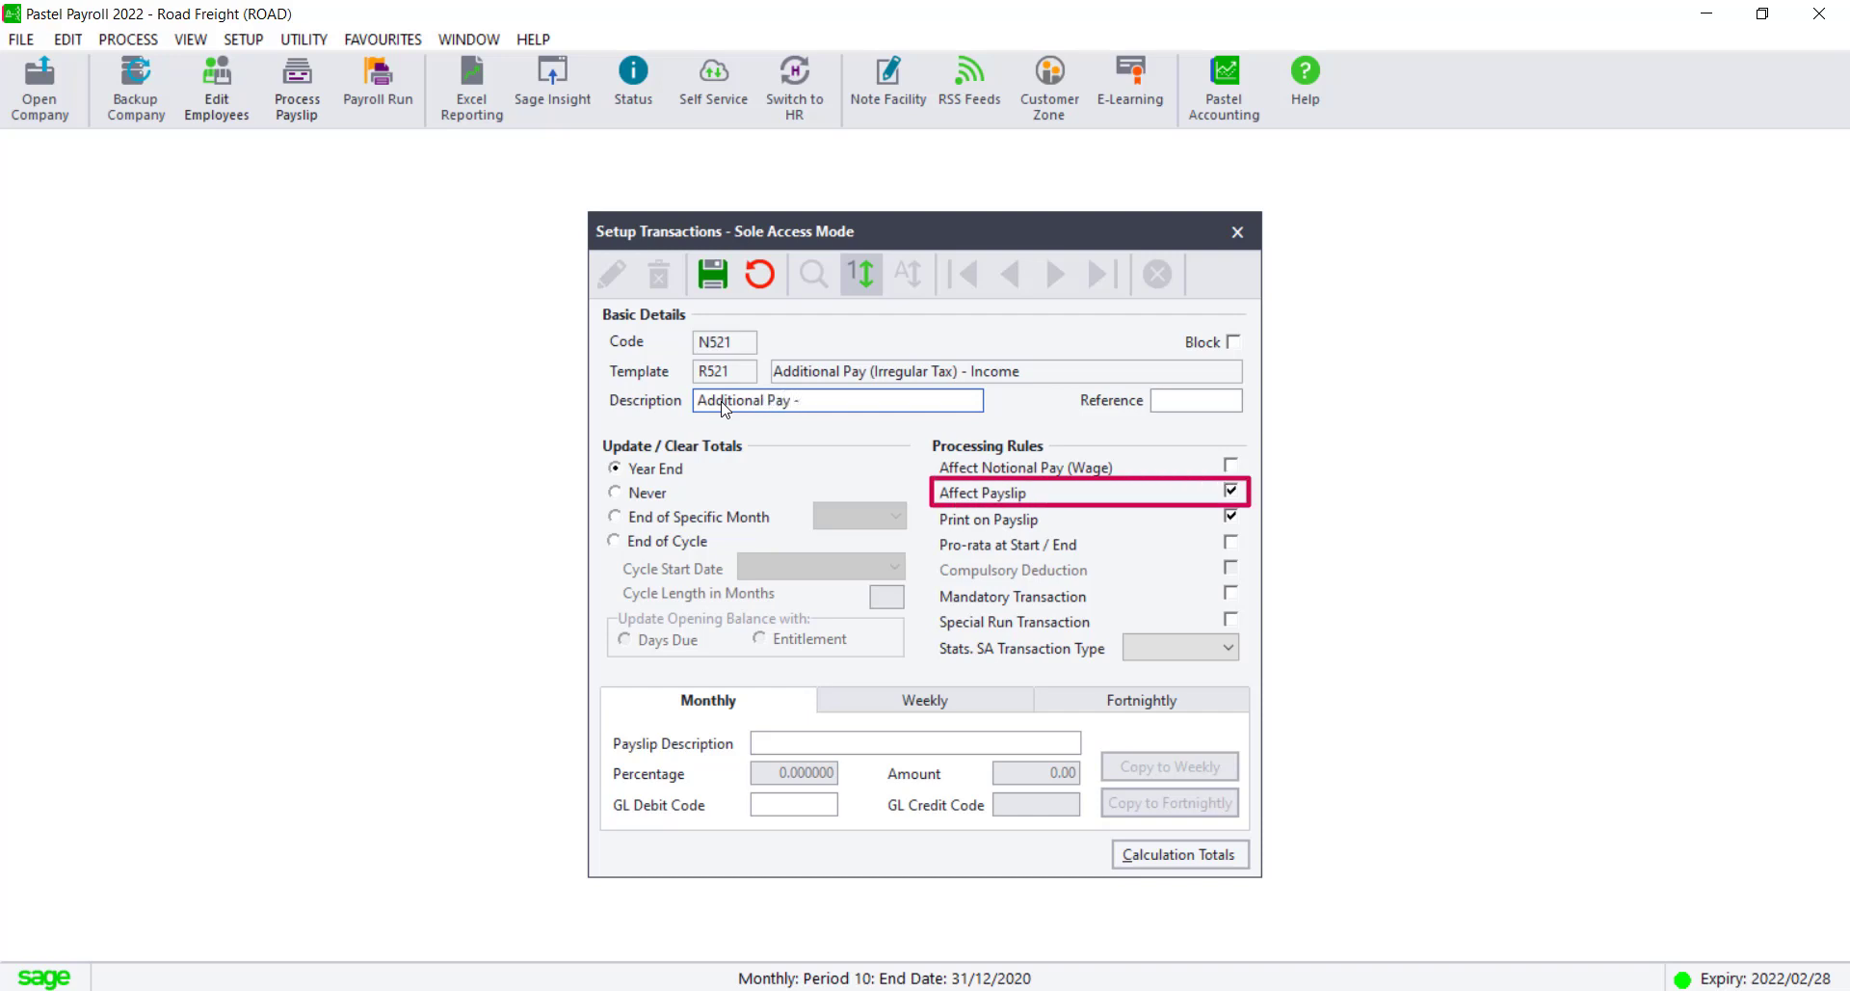
type("No affect")
left_click(1236, 493)
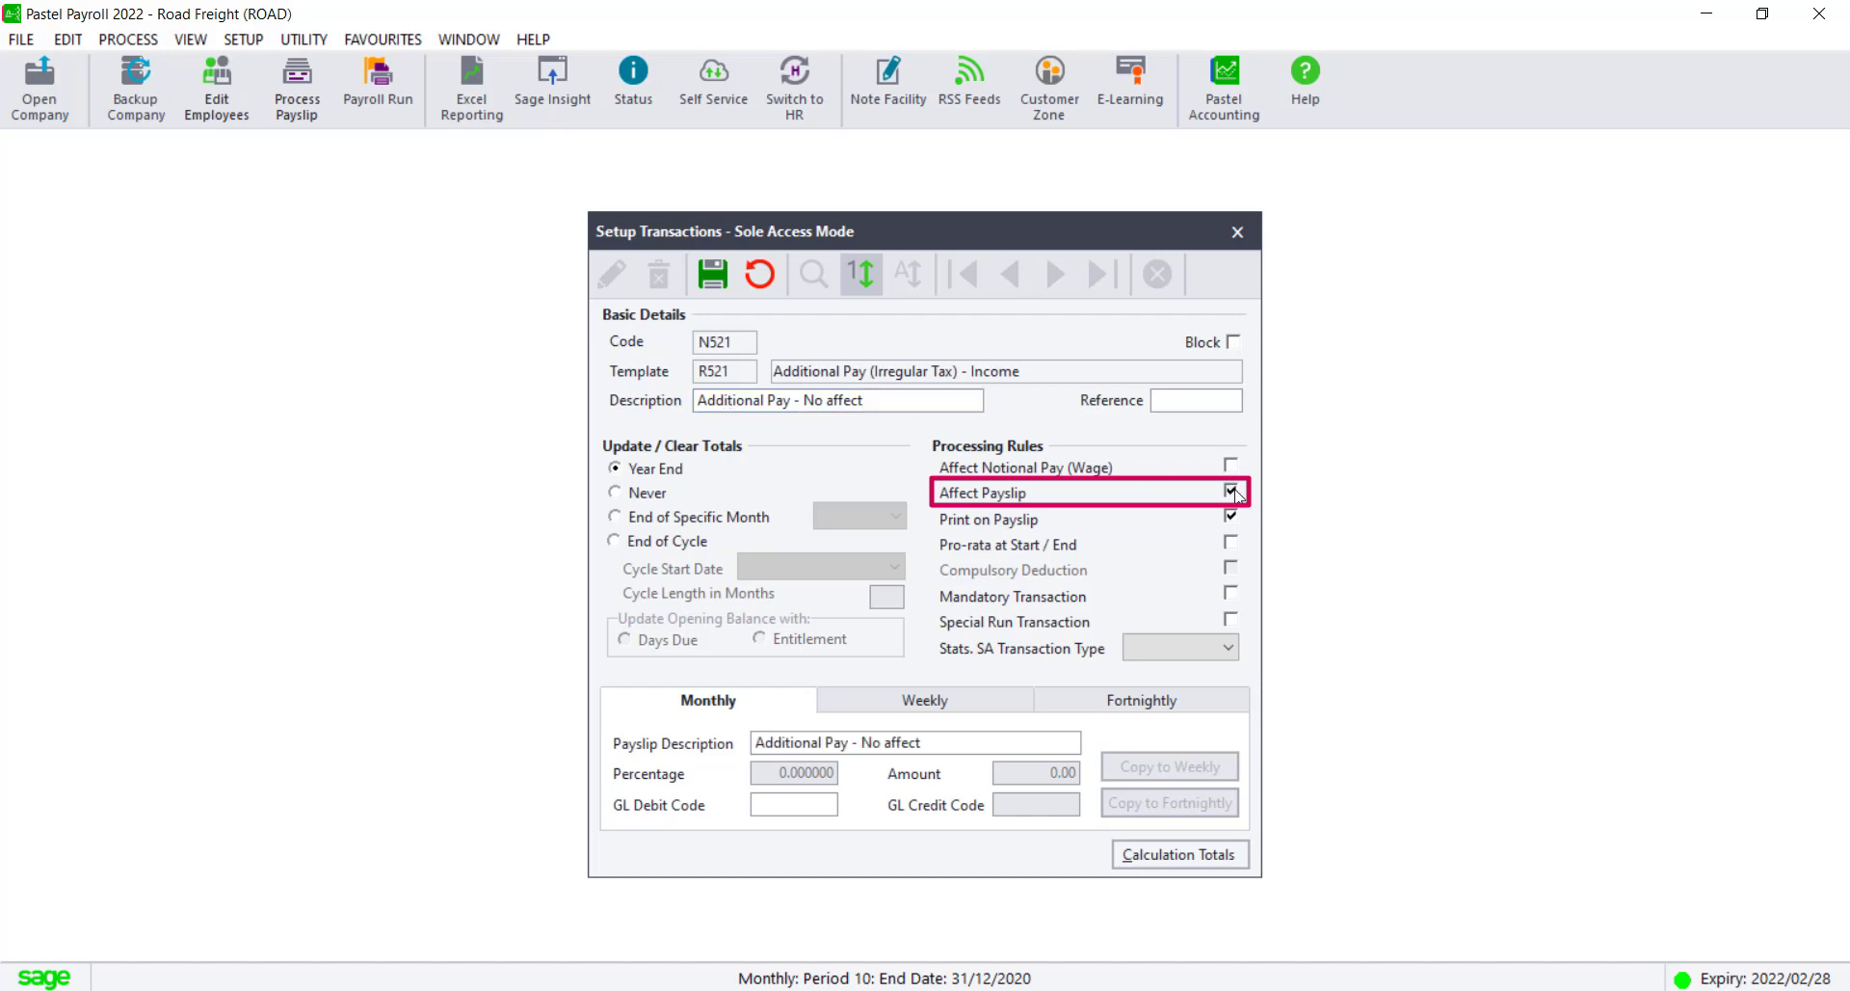
left_click(1238, 493)
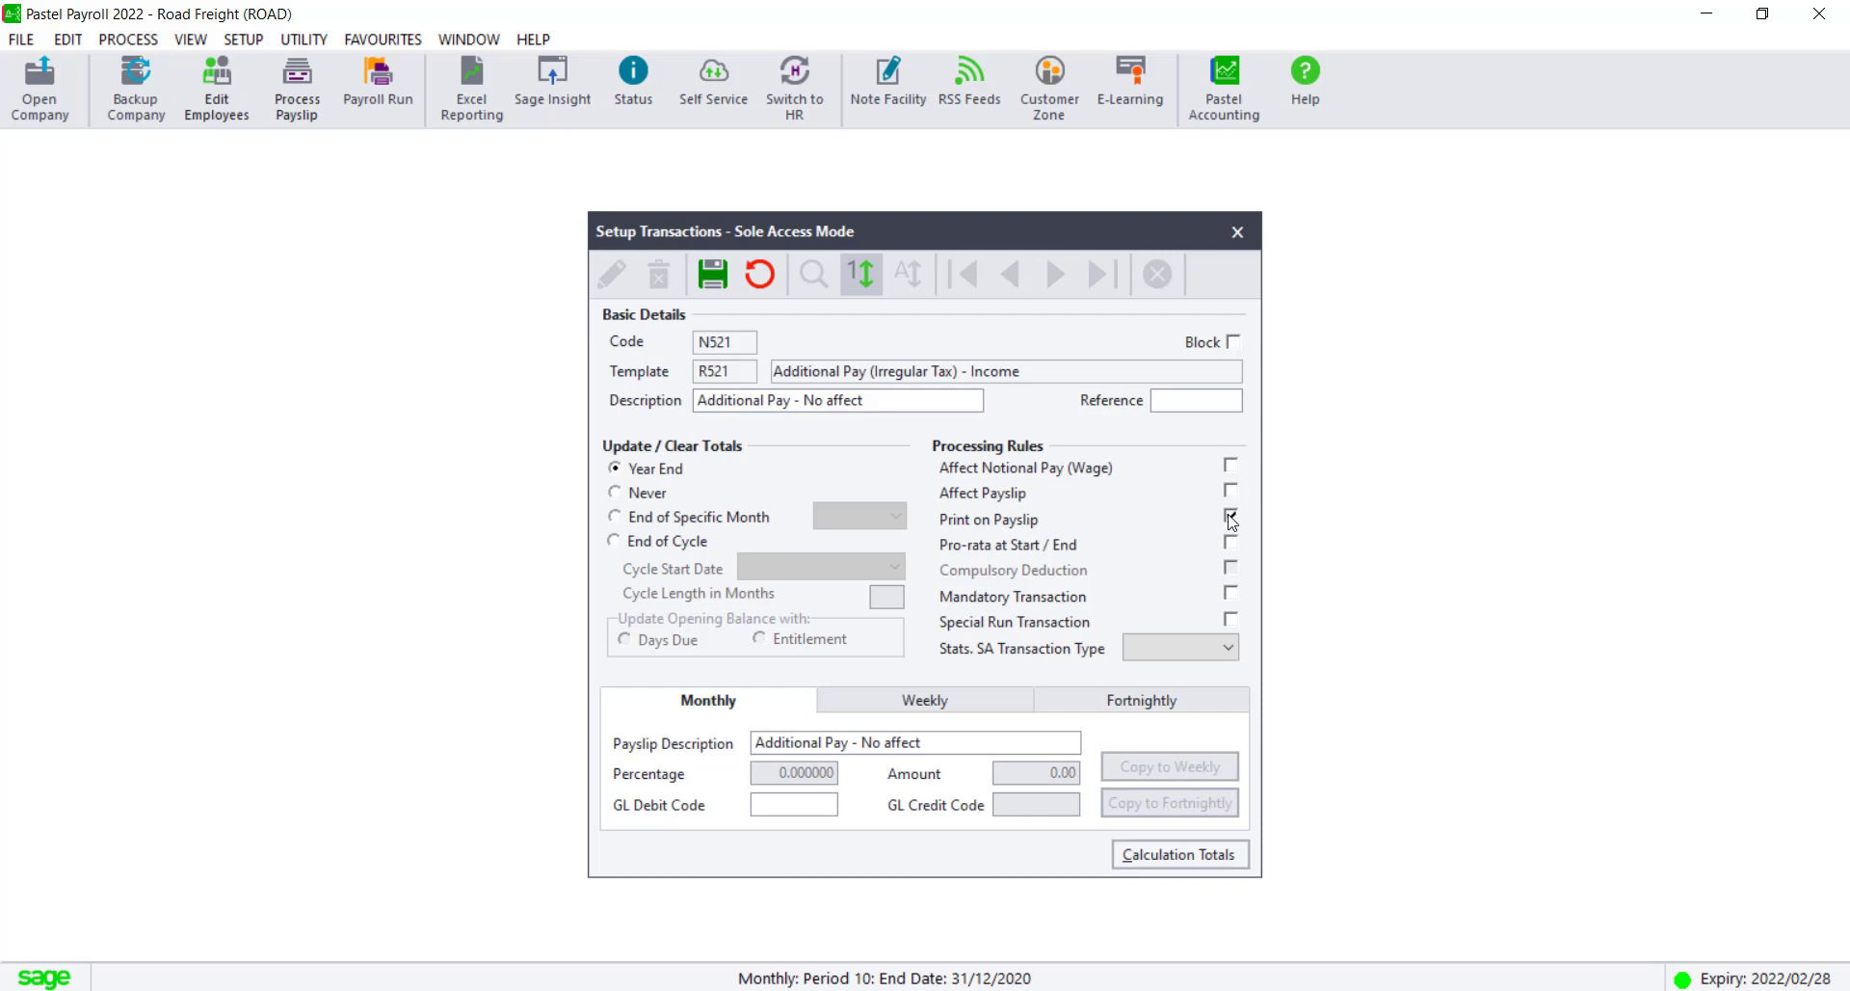
left_click(713, 275)
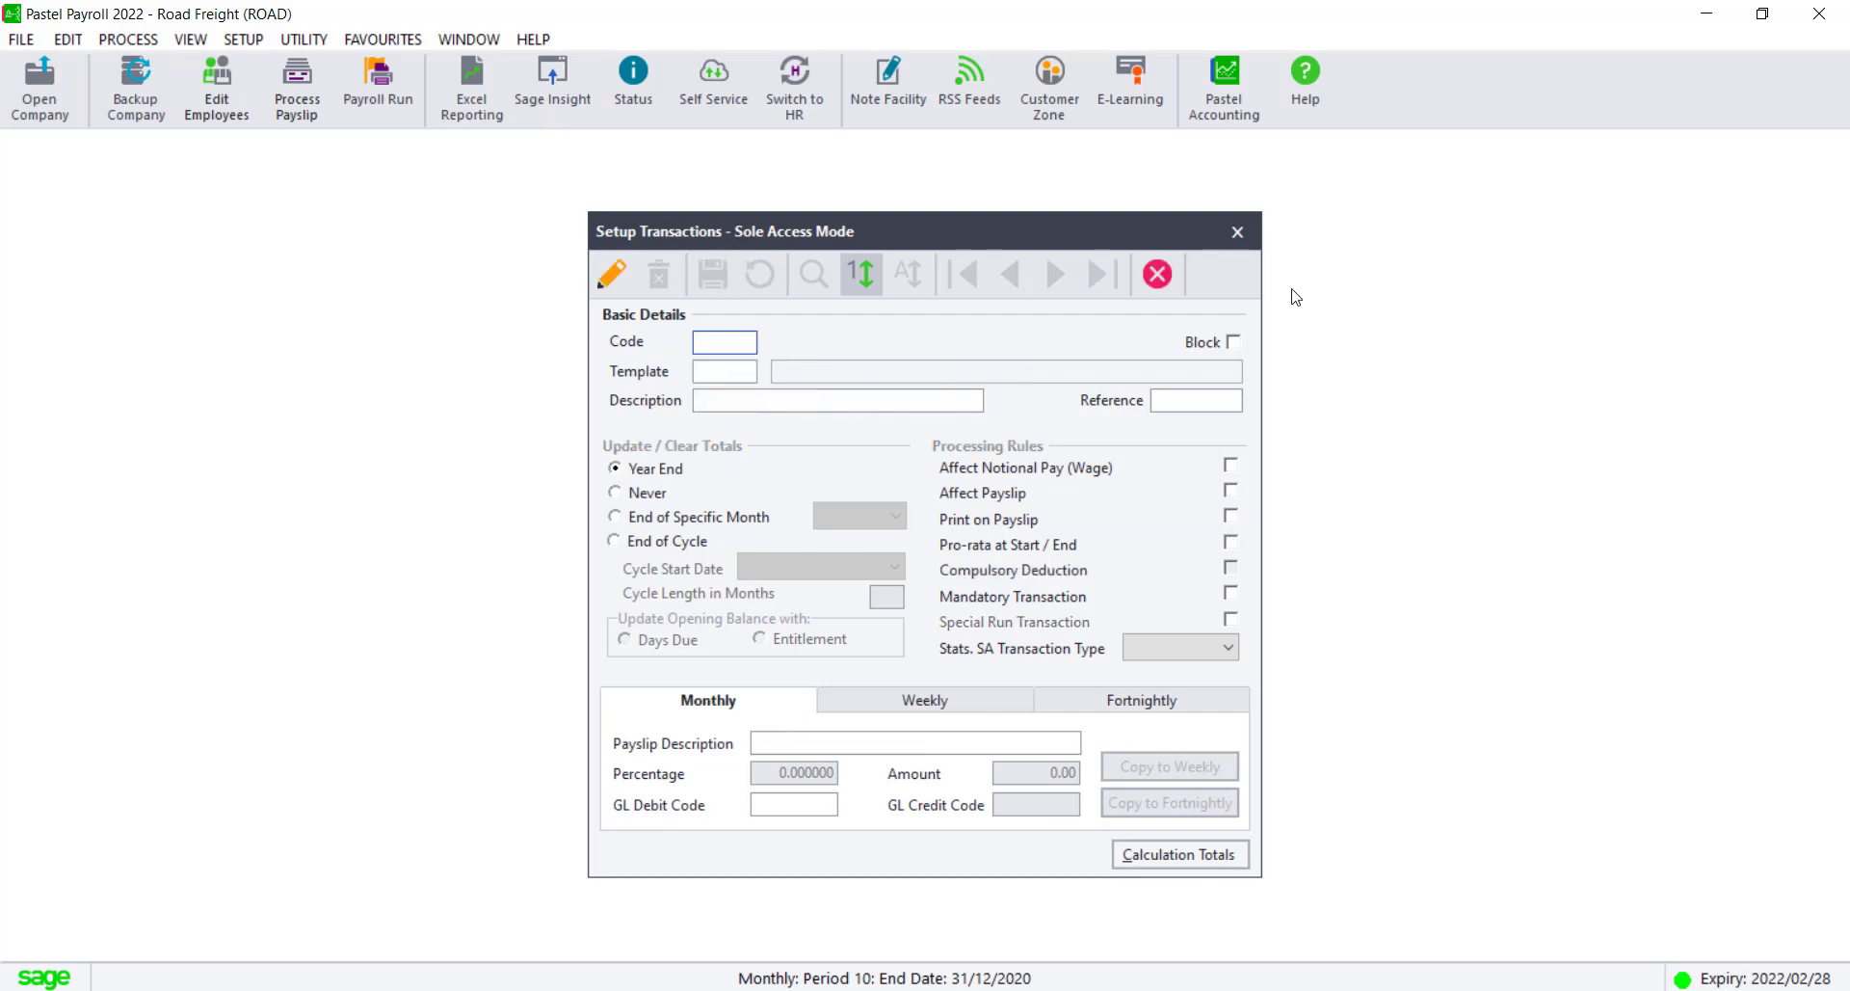
left_click(1237, 231)
Open the first employee's payslip and add income transaction R514 Holiday Bonus - NBCRFI
left_click(285, 116)
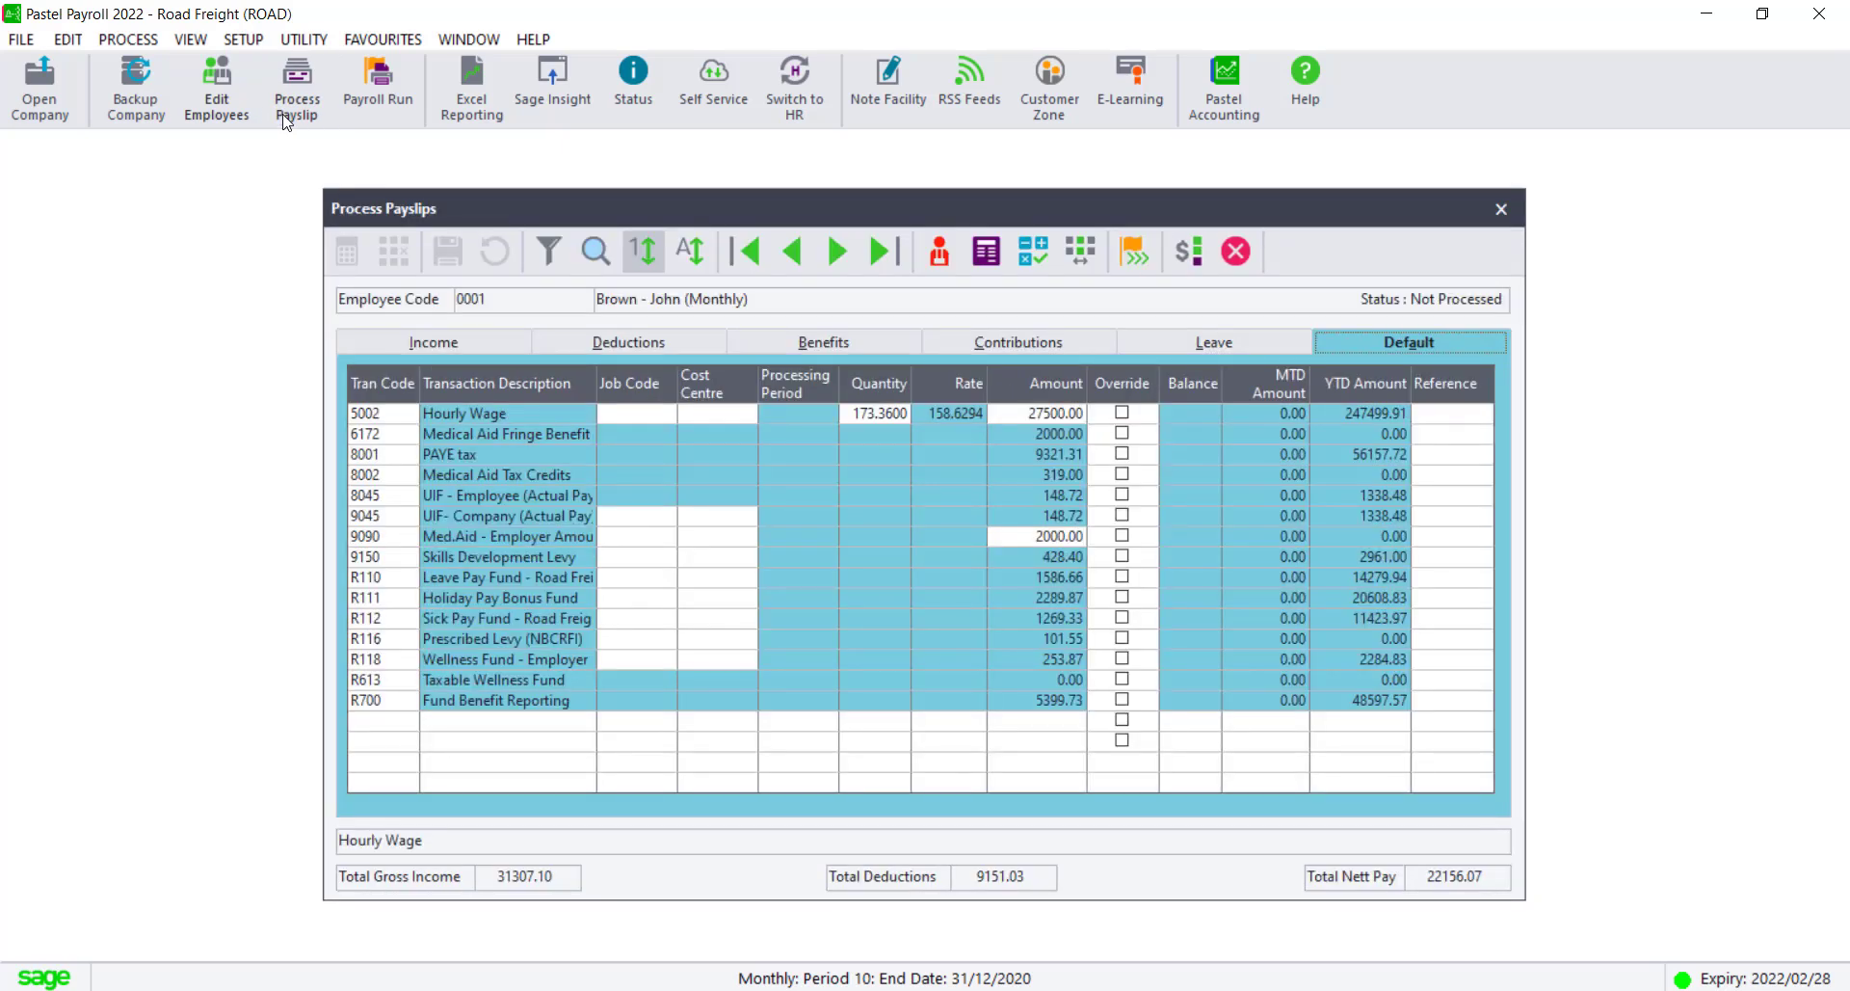
left_click(415, 345)
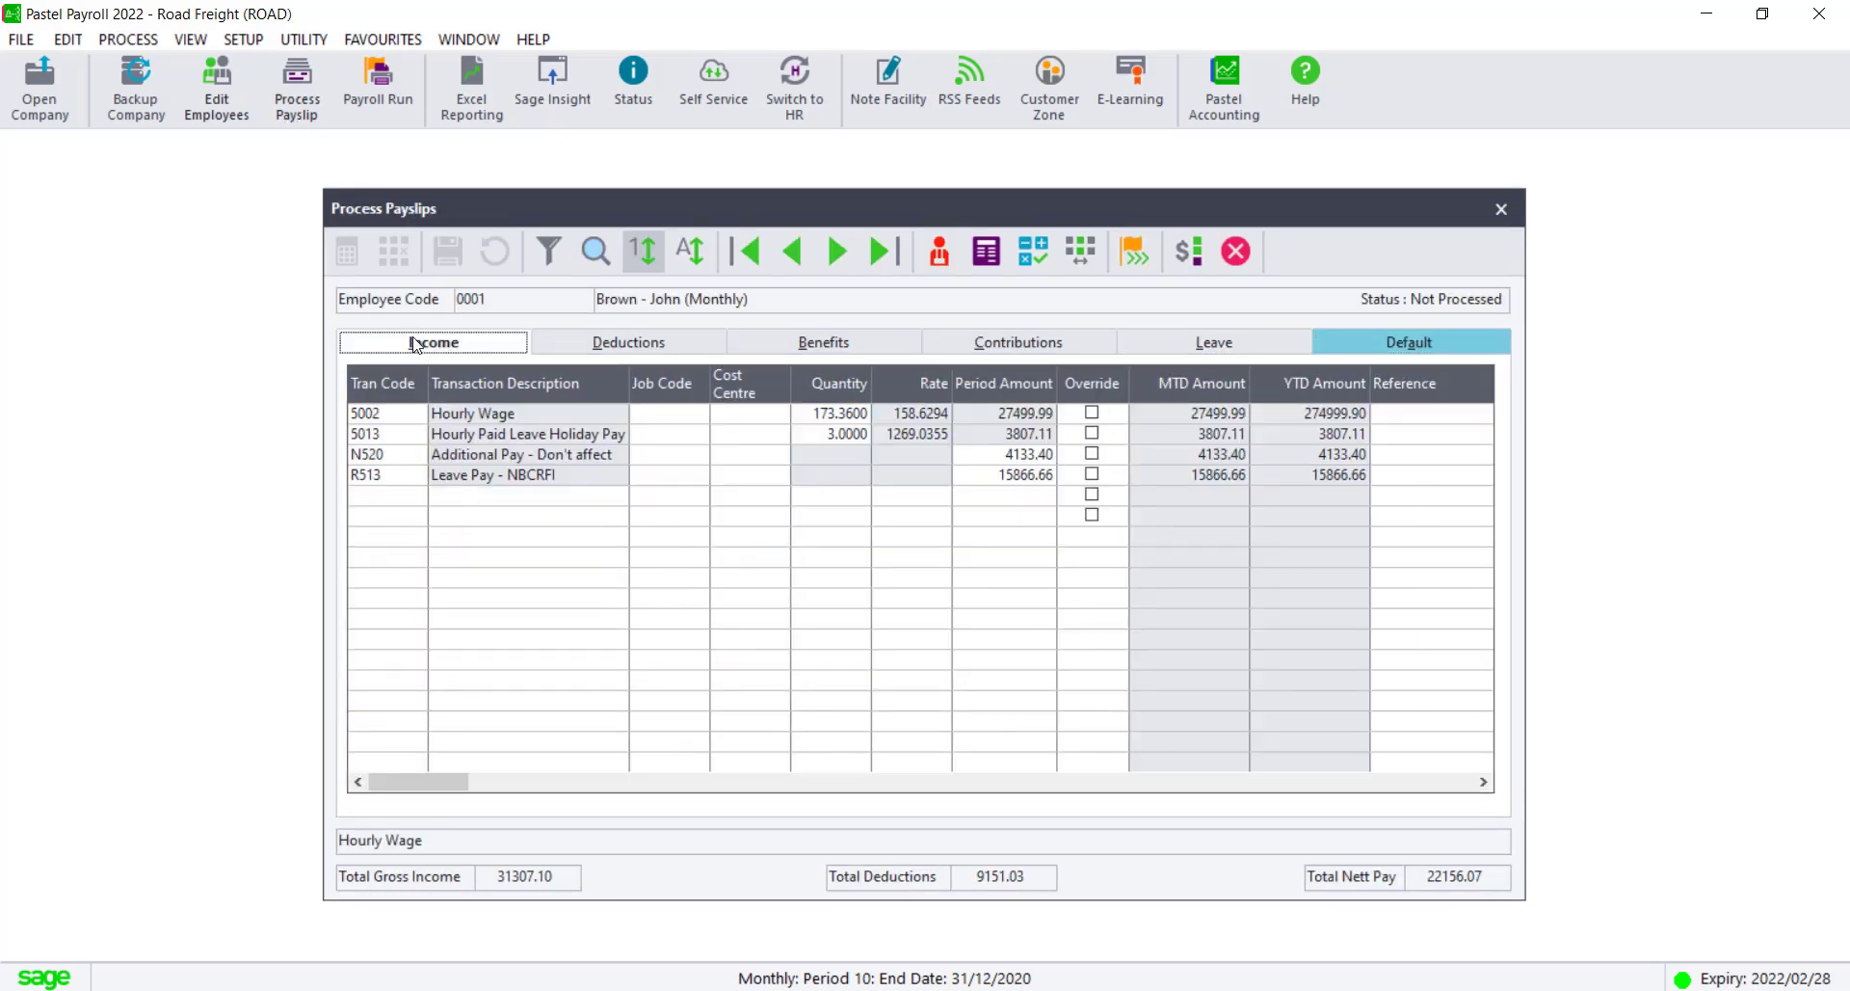
left_click(406, 498)
left_click(417, 495)
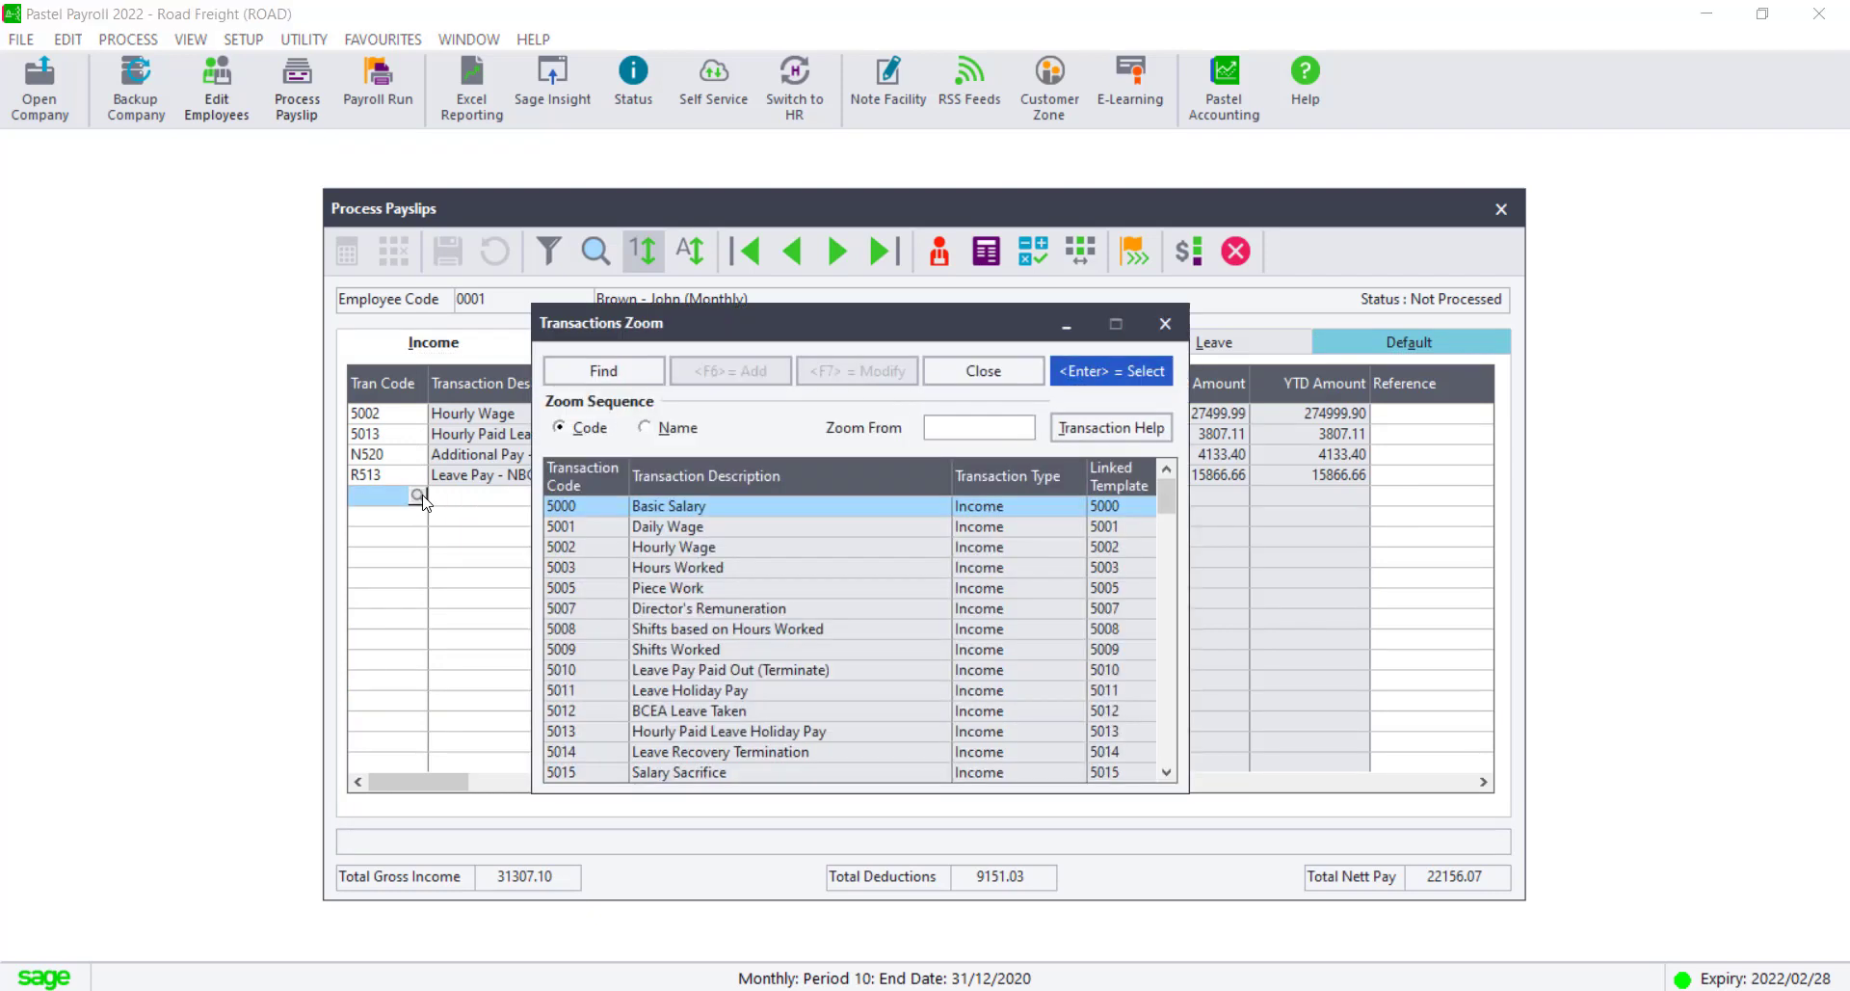
type("R514")
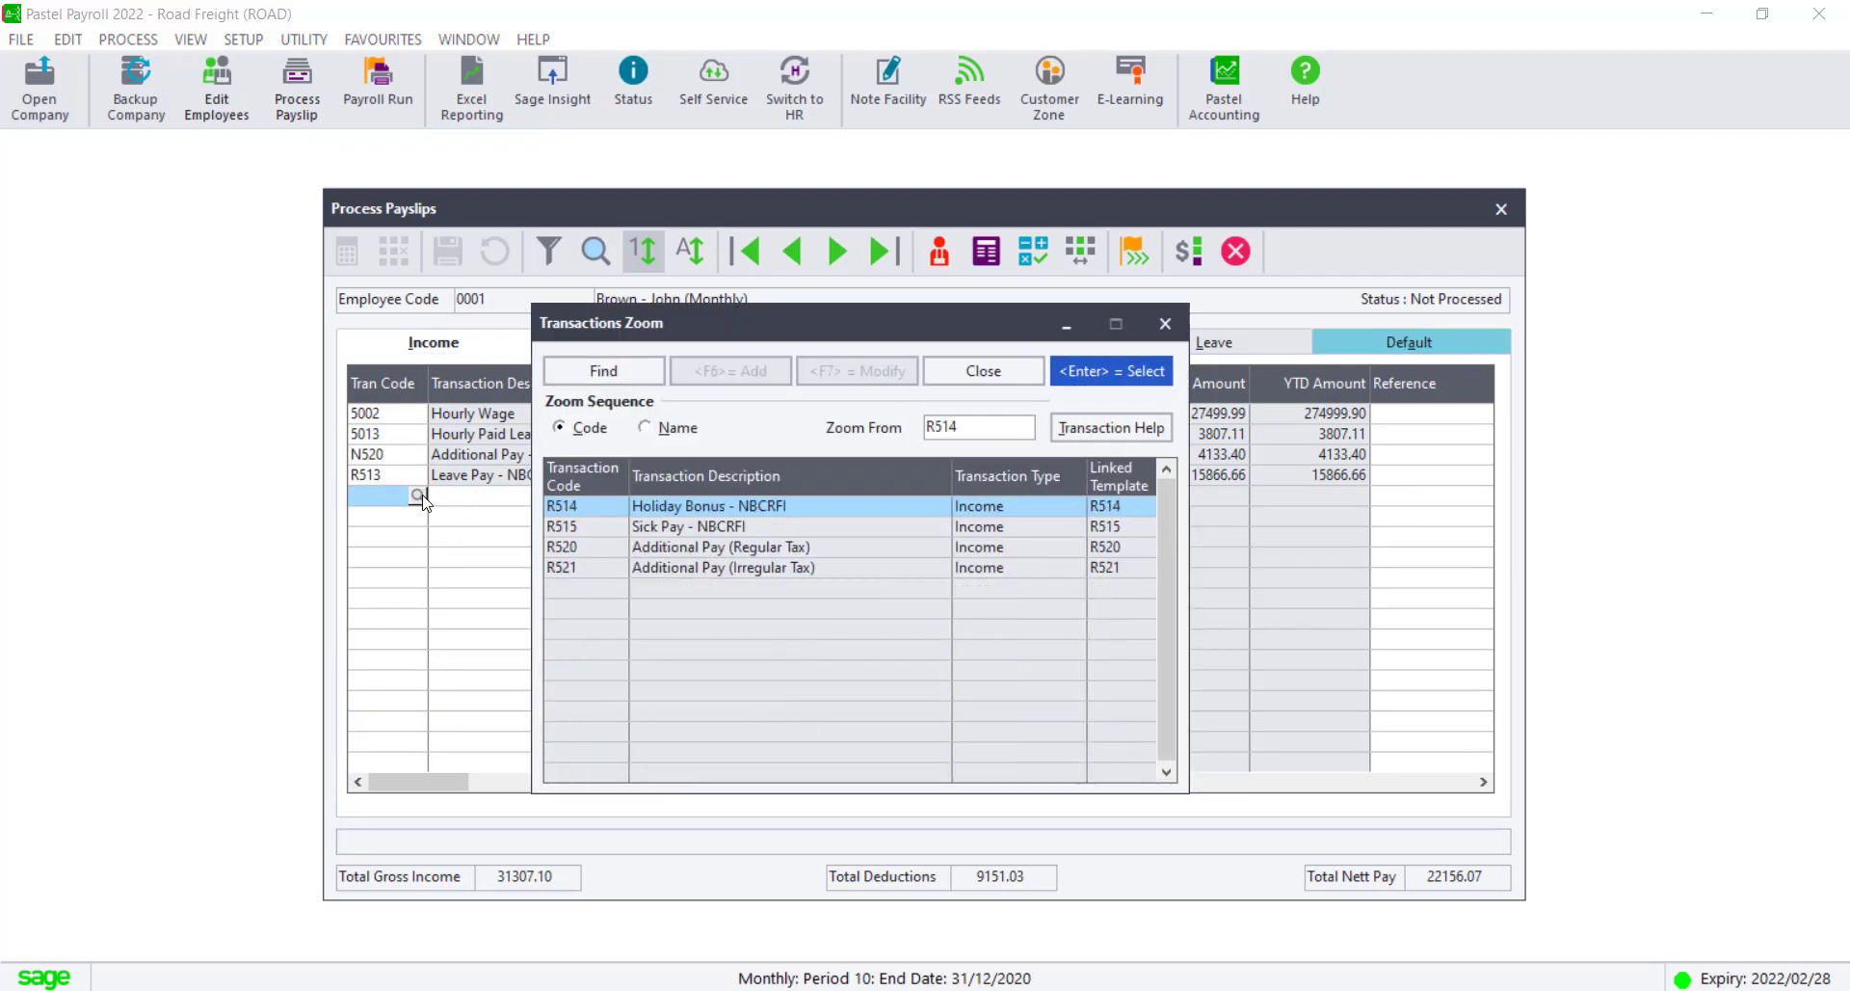
key("Escape")
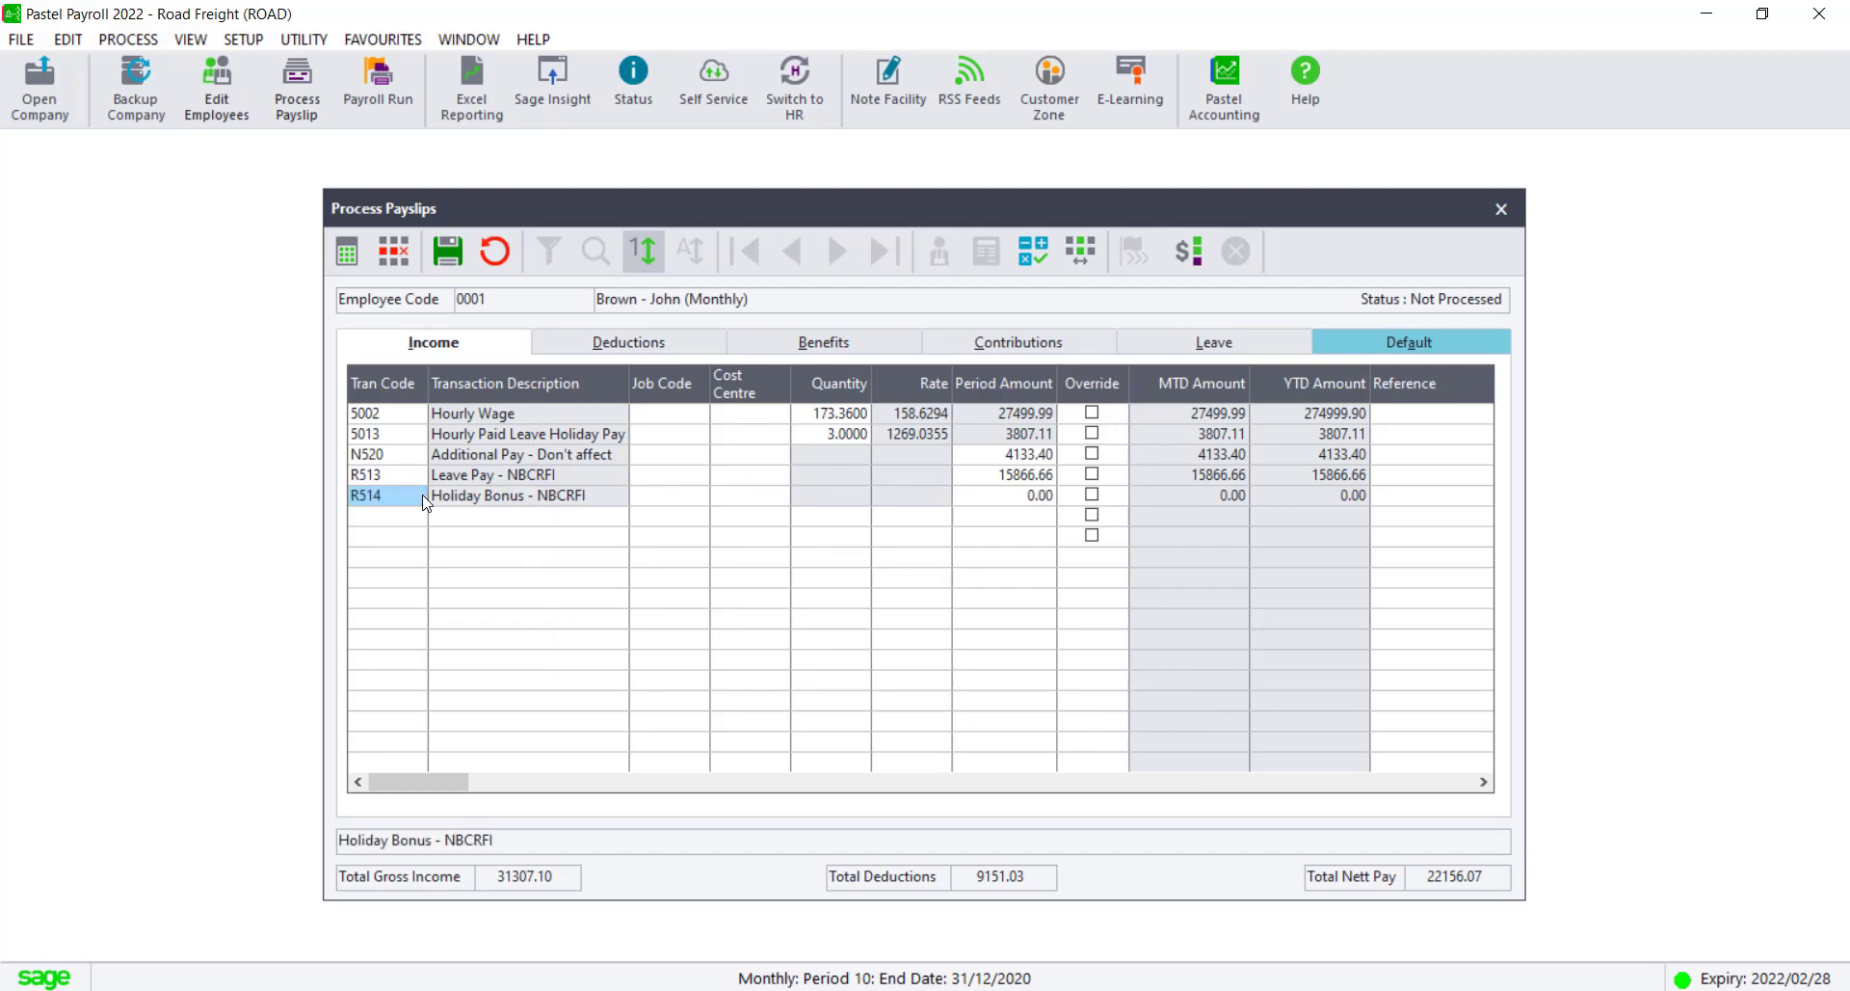
Check the employee's contribution total in the Excel sheet and set the R514 Holiday Bonus period amount to 22898.70
left_click(1025, 501)
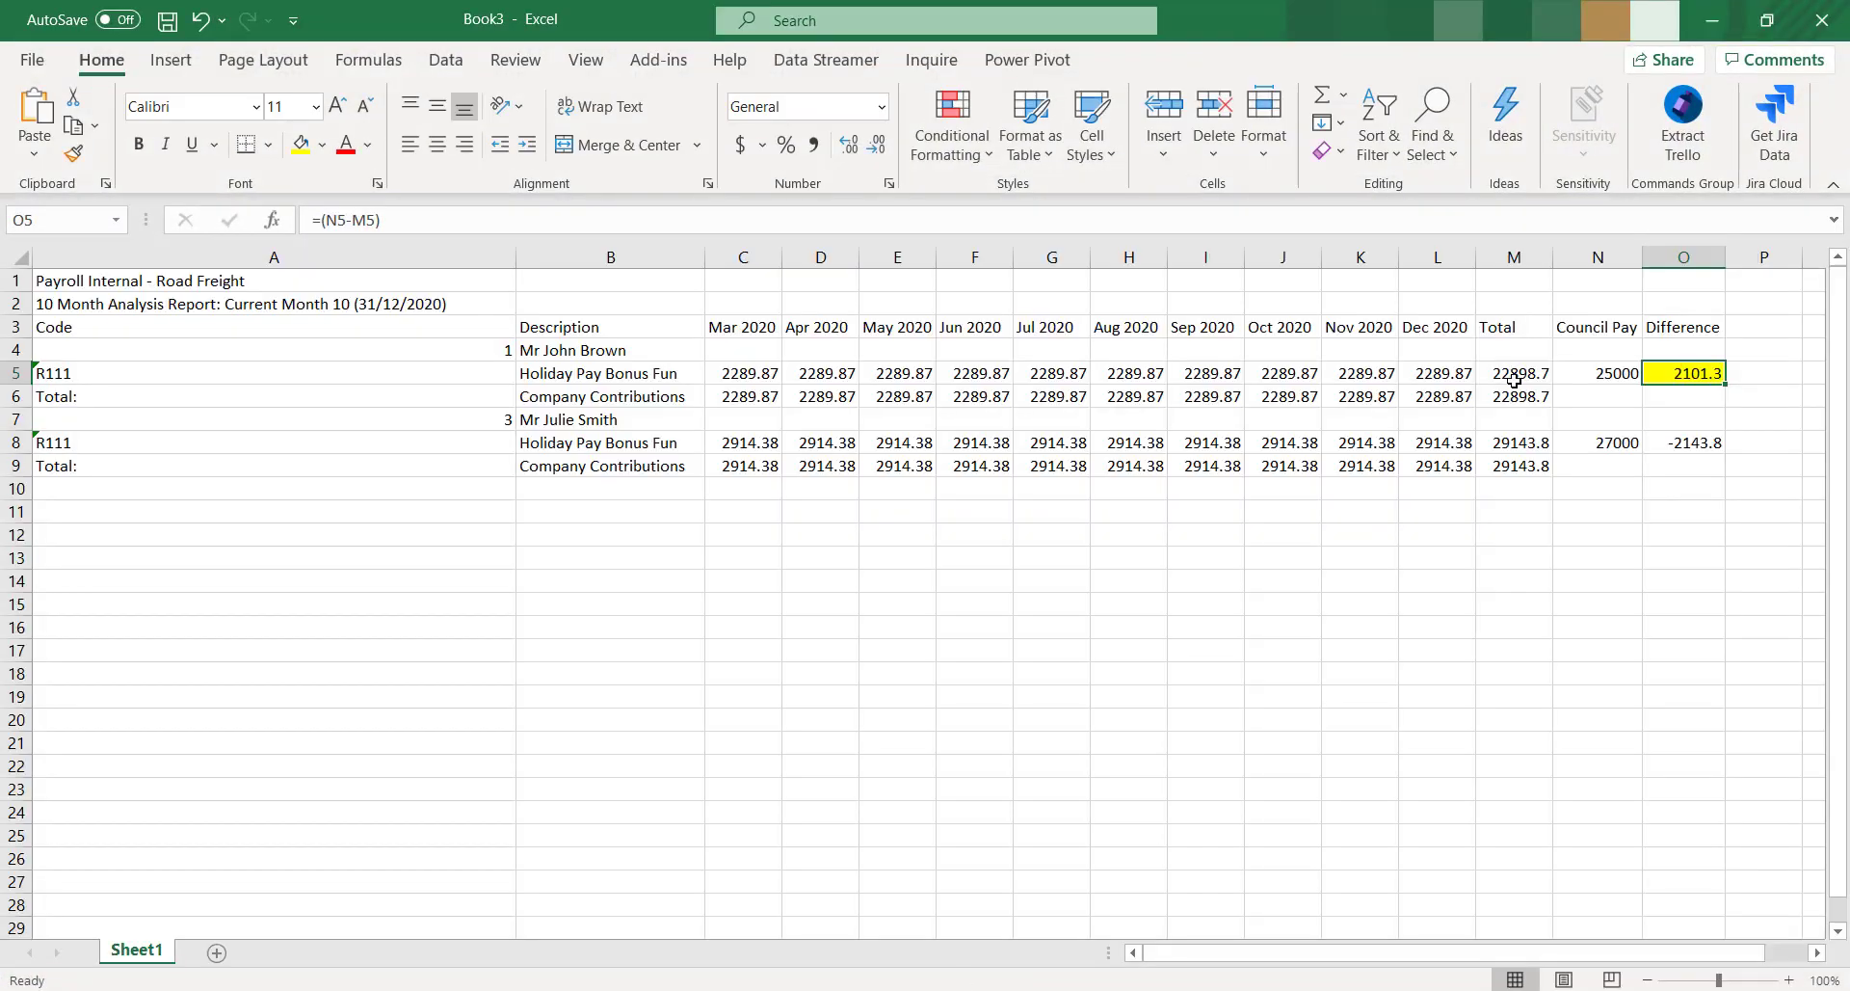
left_click(1713, 19)
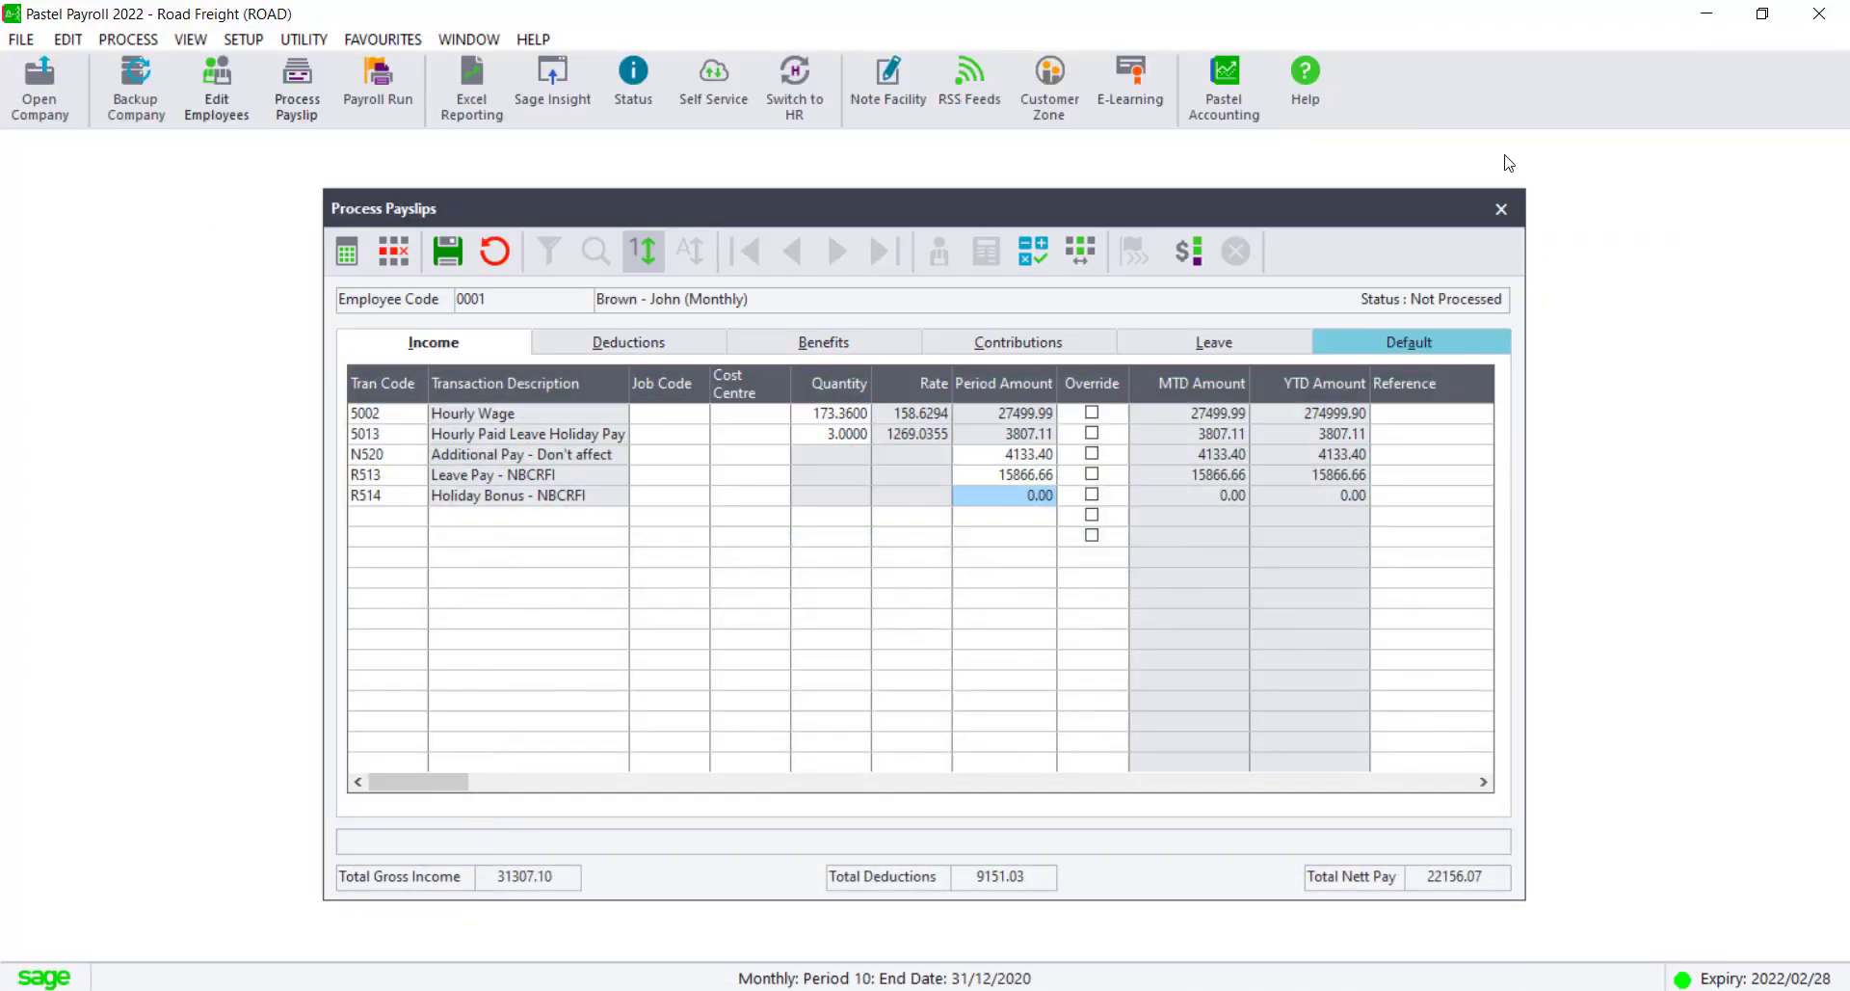
left_click(1010, 494)
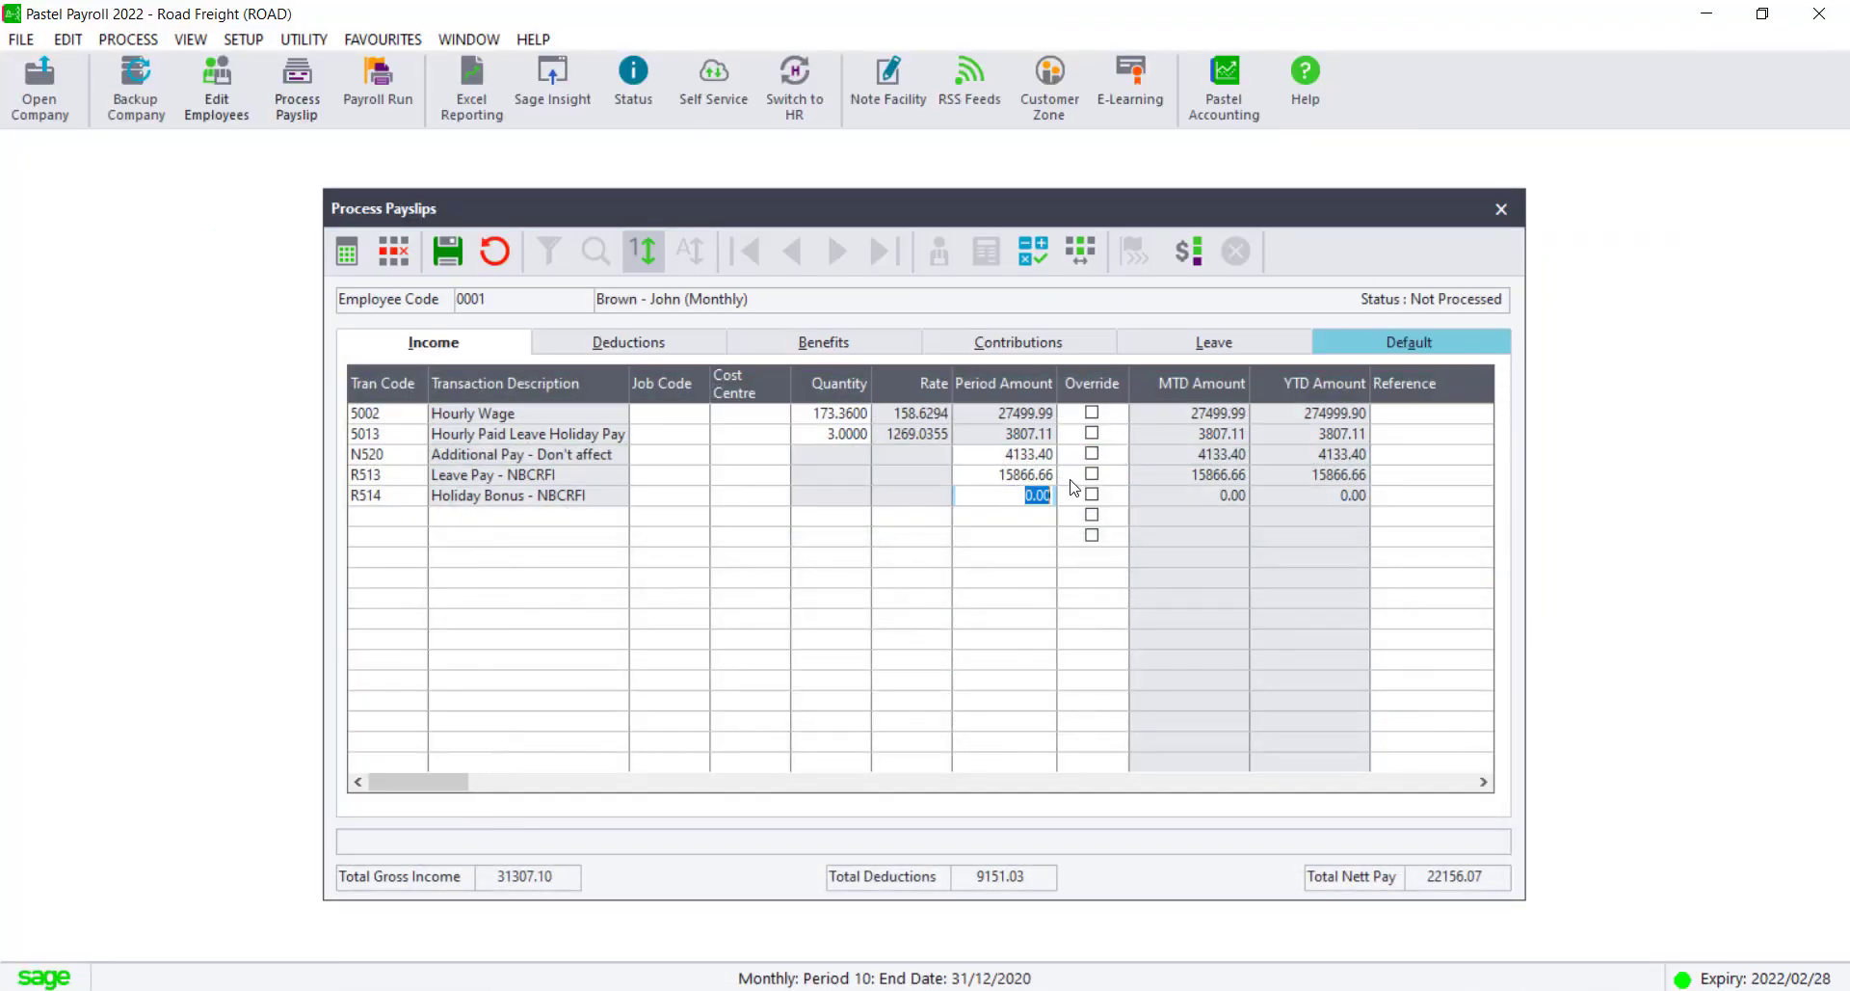
type("22898.7")
key("Return")
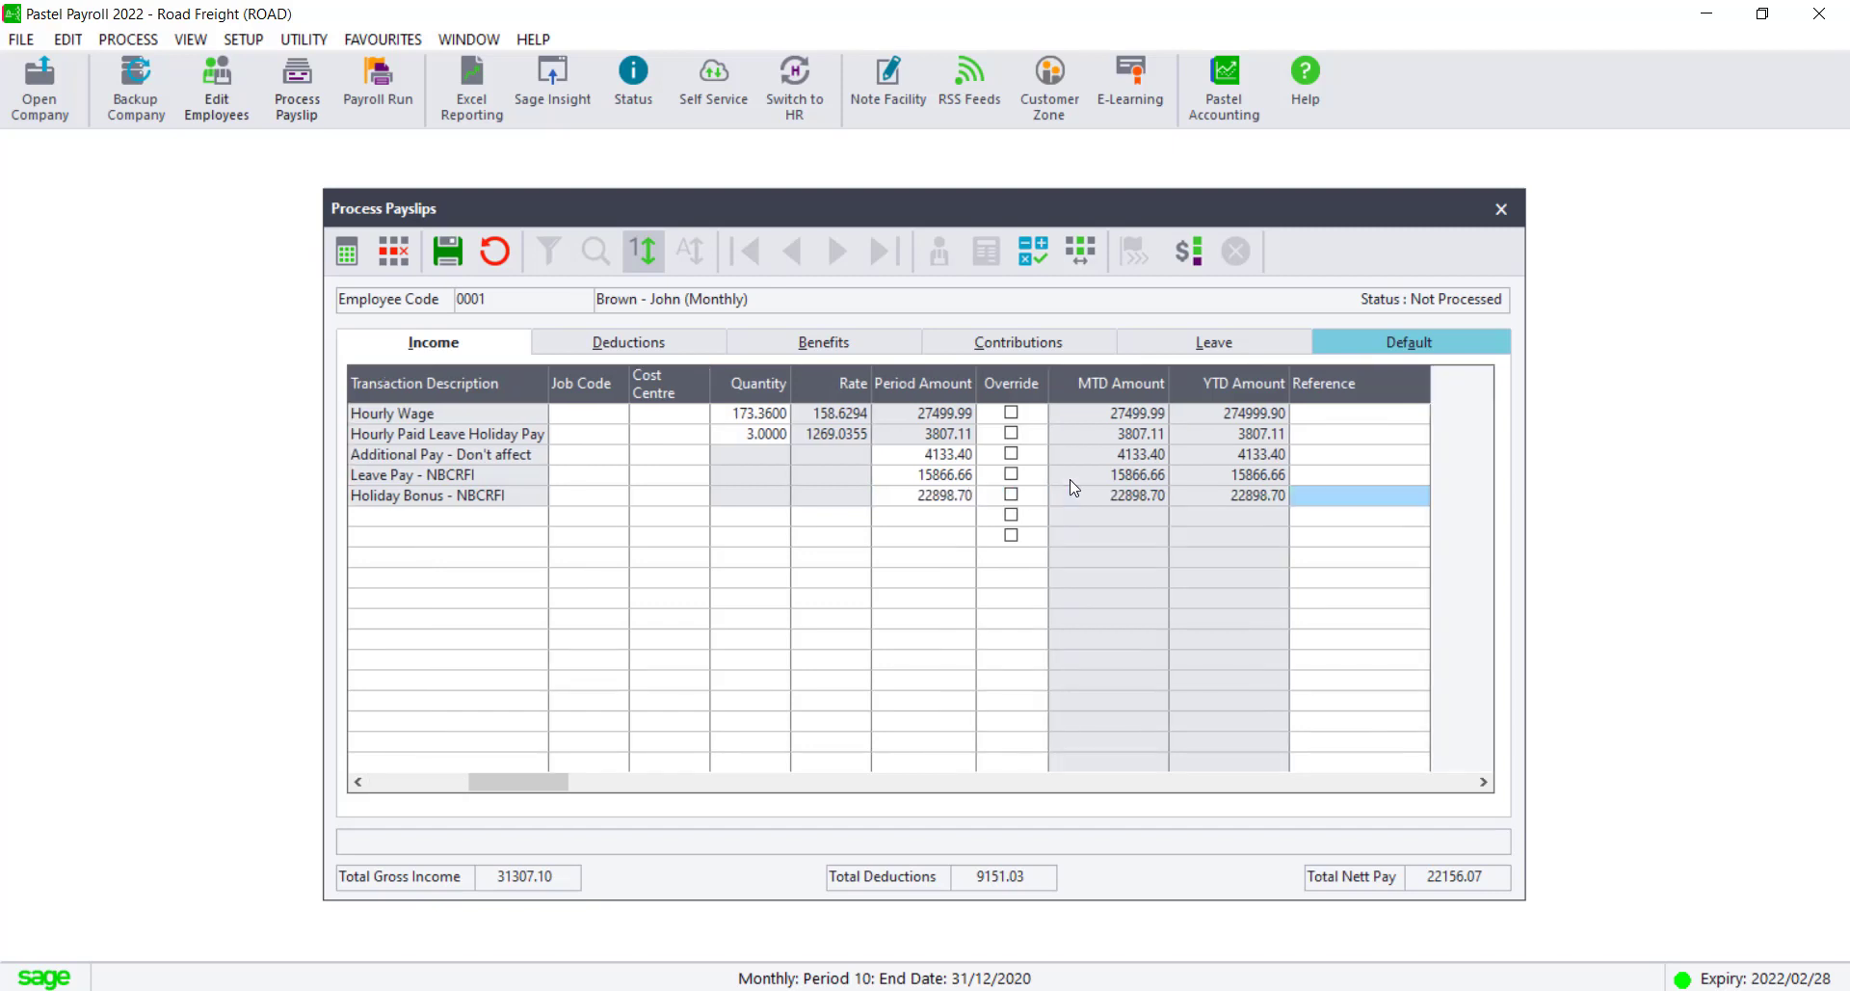
key("Return")
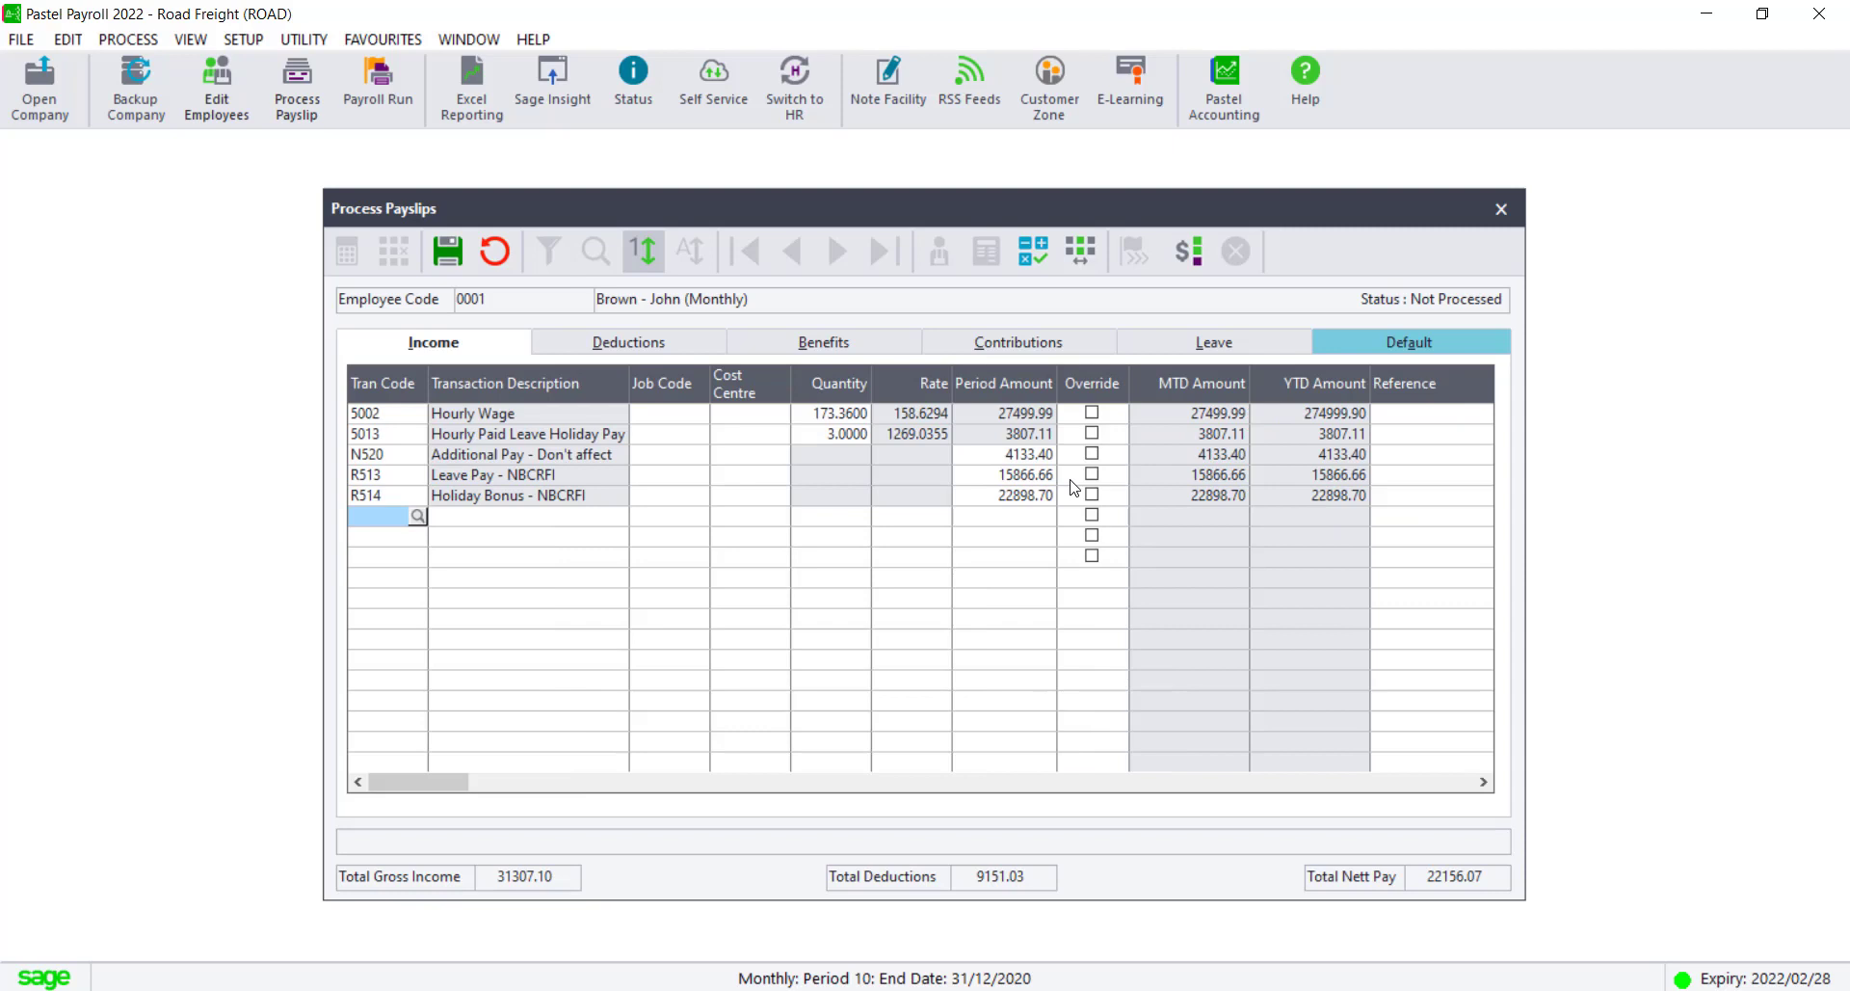
Add income transaction N521 Additional Pay - No affect to the first employee's payslip
type("N521")
key("Return")
key("Return")
key("Return")
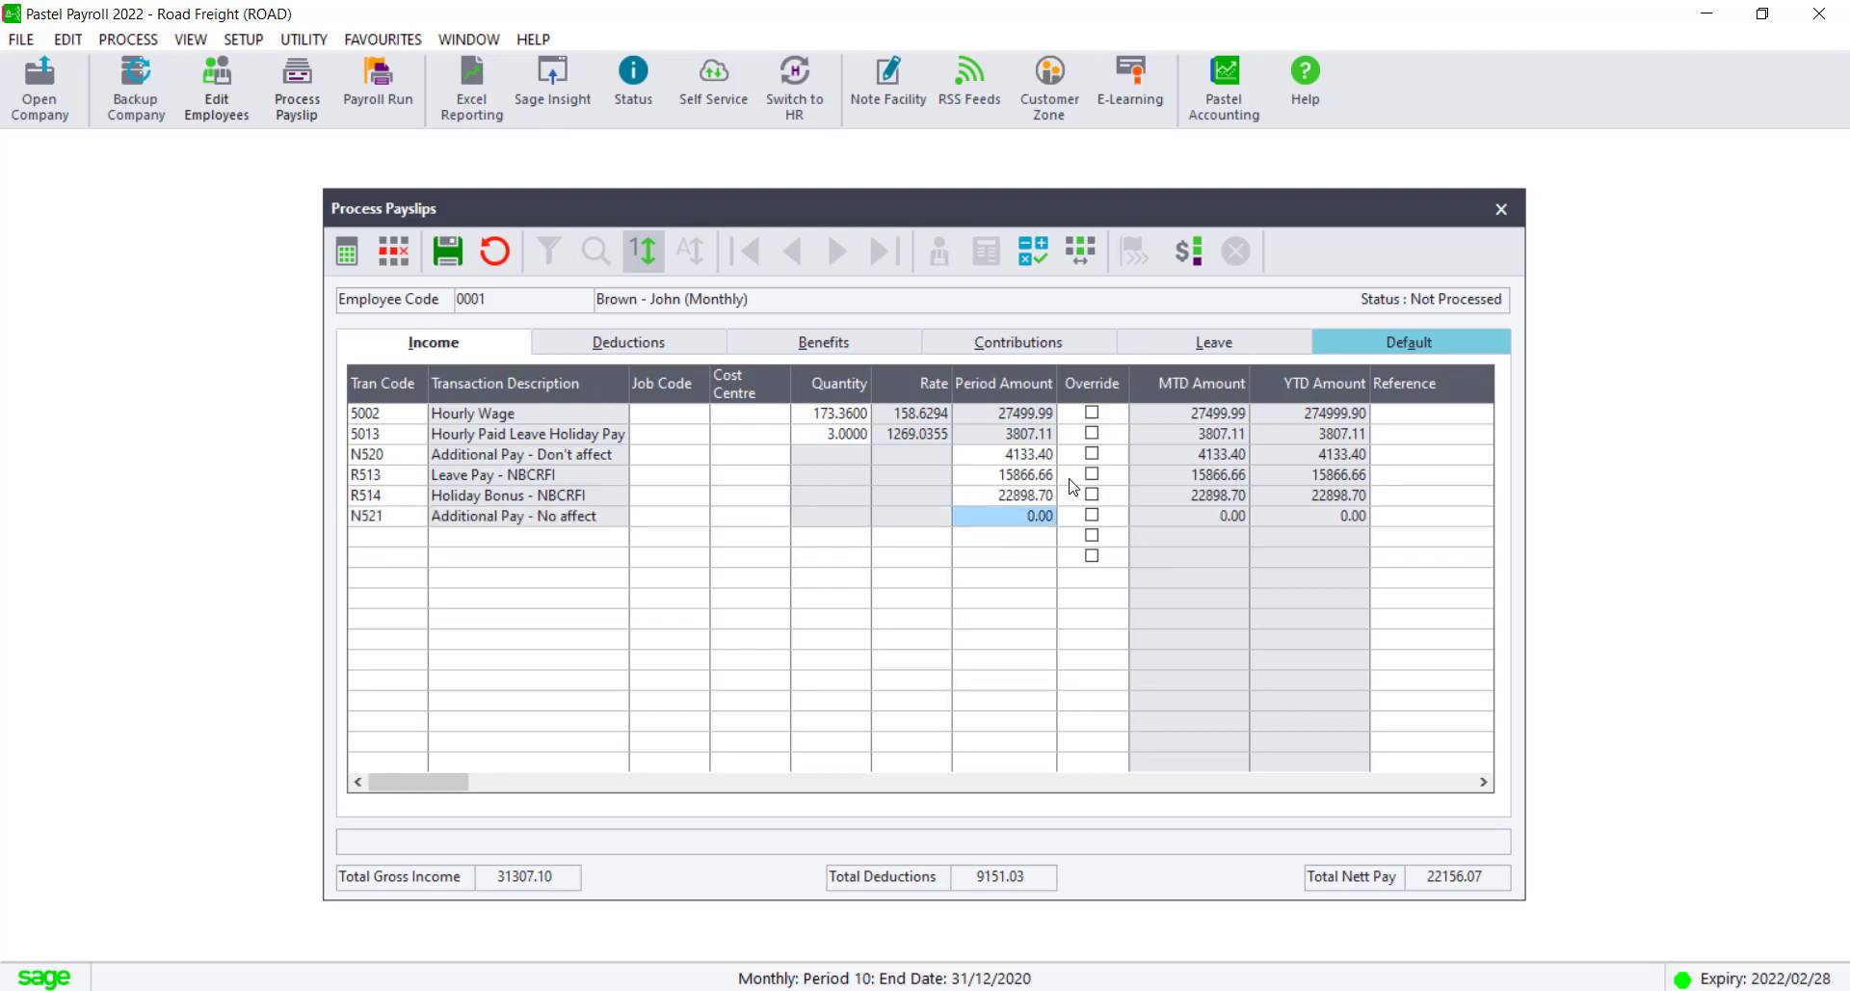
Set the N521 period amount to 2101.30 using the difference in the Excel sheet, and save the payslip
key("alt+Tab")
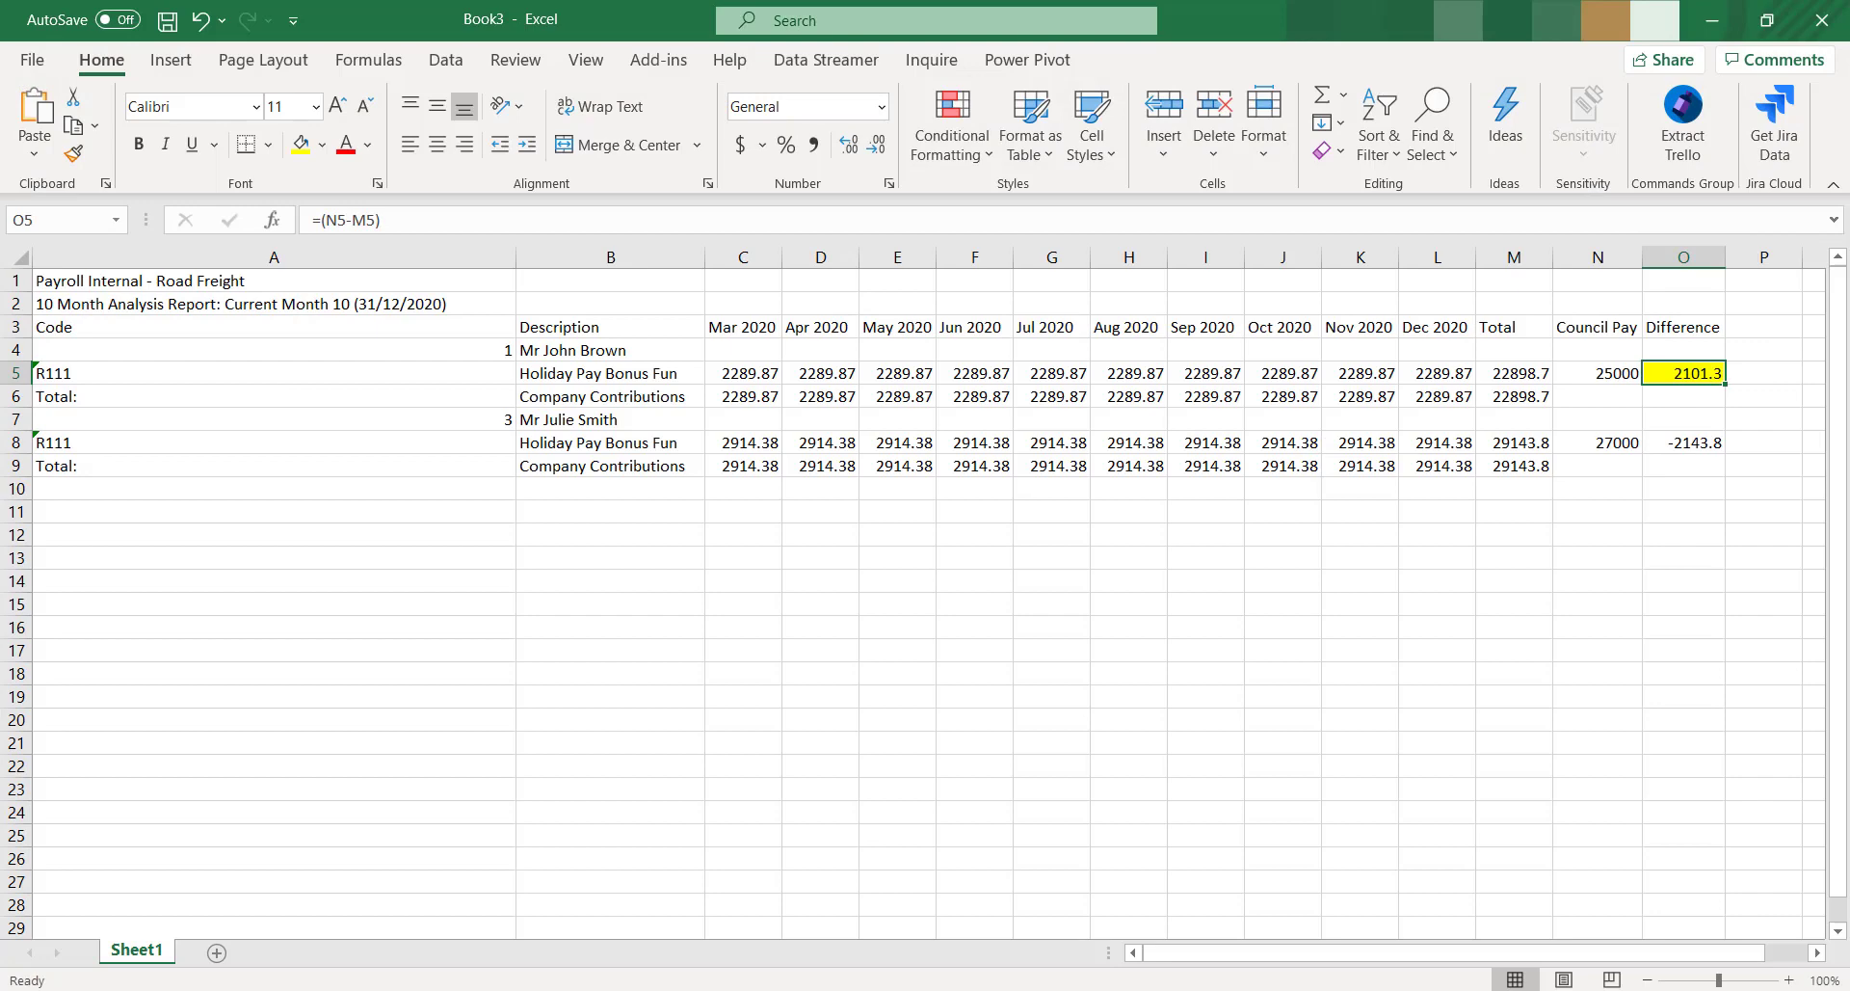
key("alt+Tab")
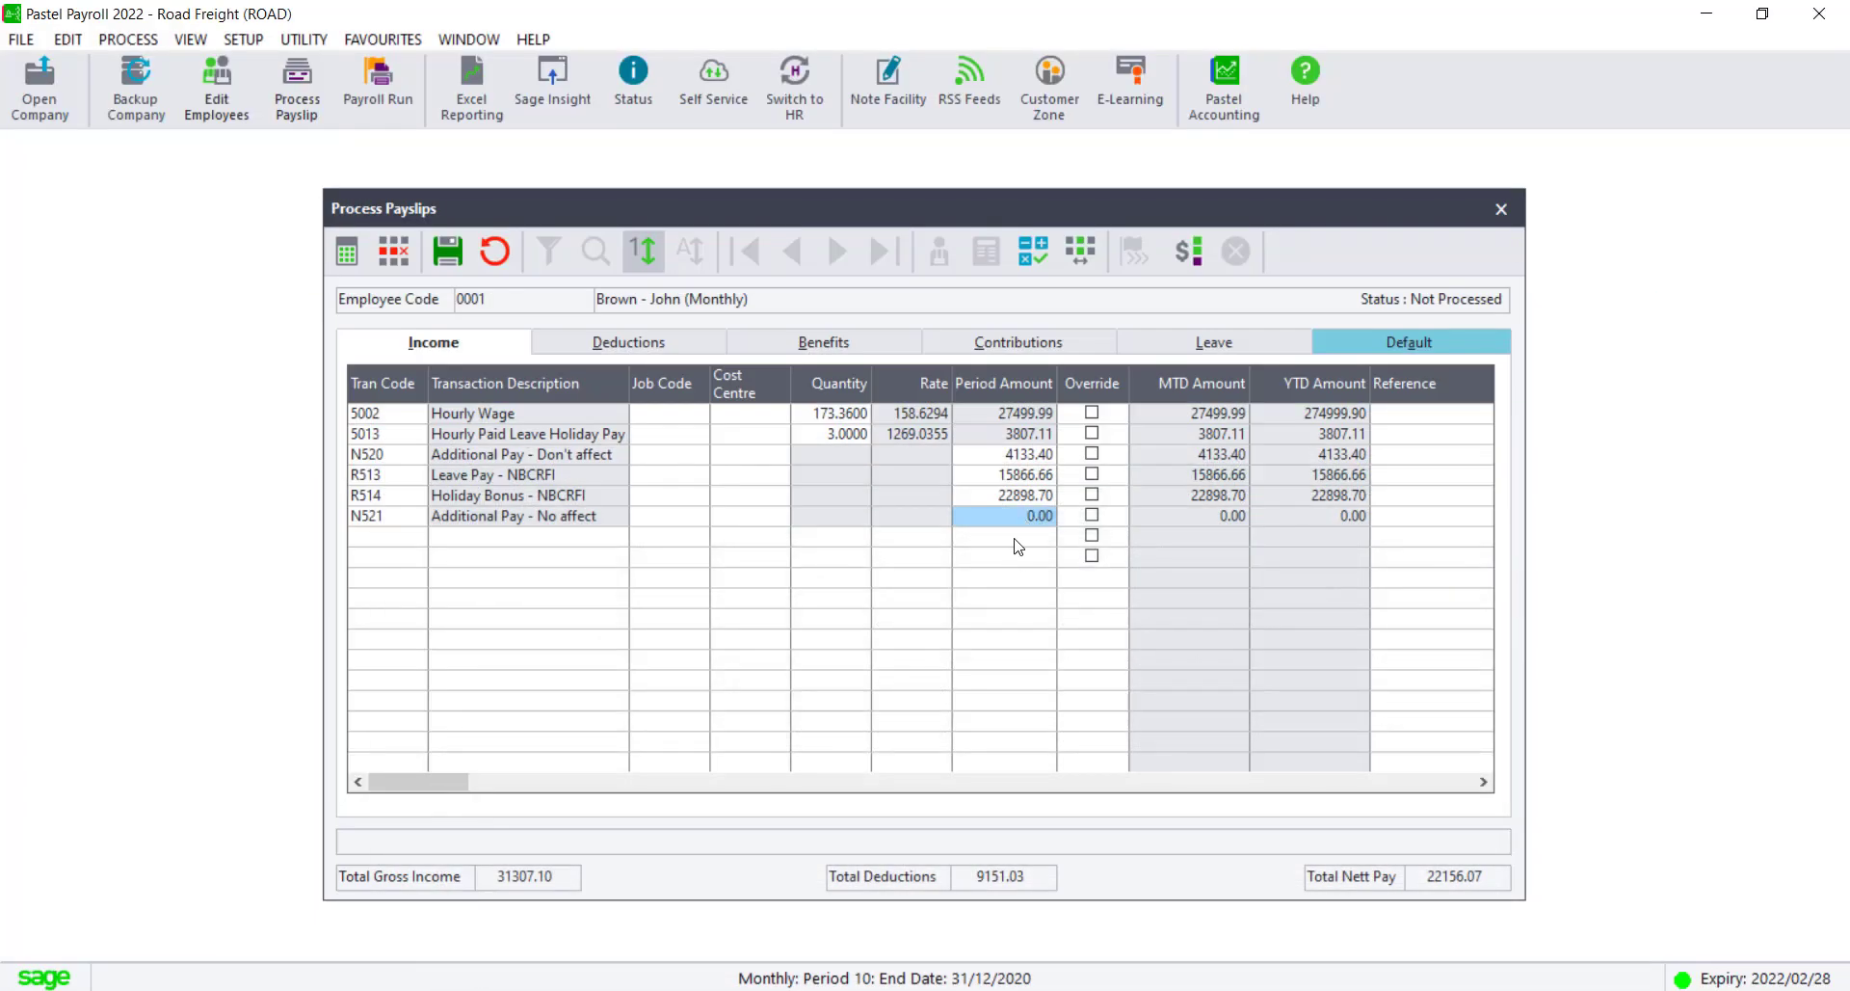
left_click(1010, 520)
double_click(1010, 520)
type("2101.3")
key("Return")
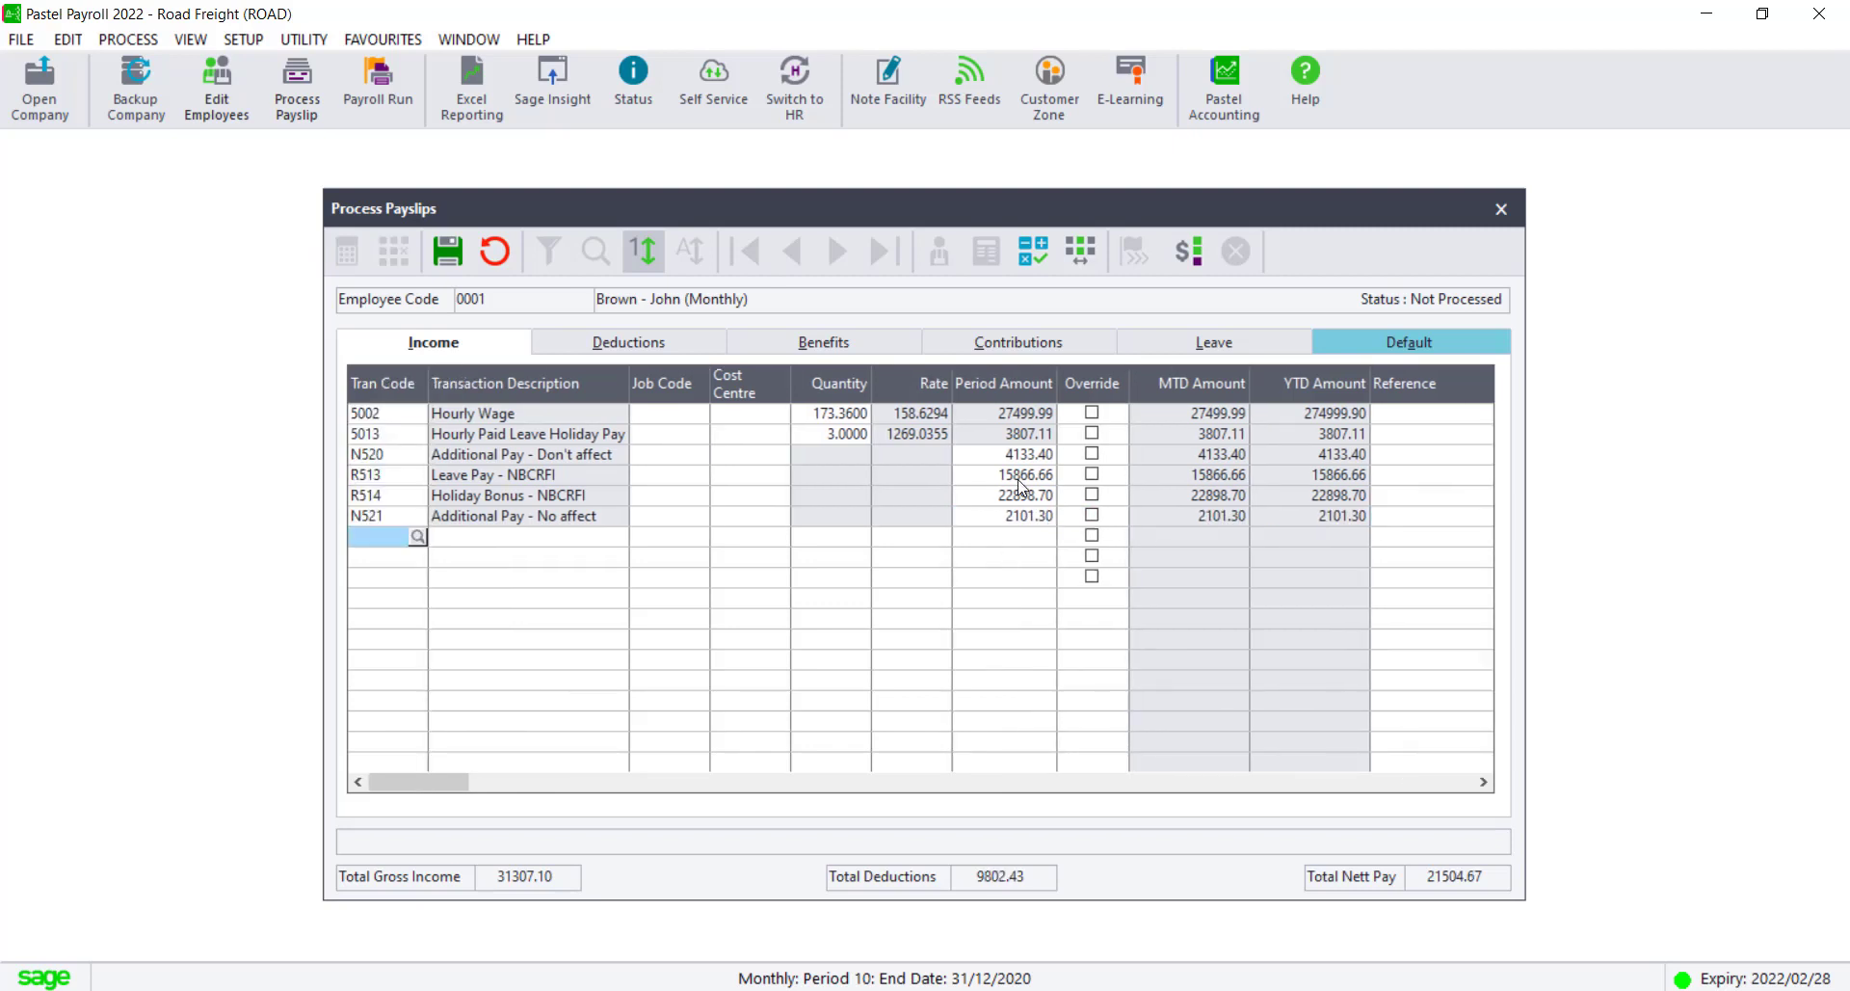
left_click(448, 256)
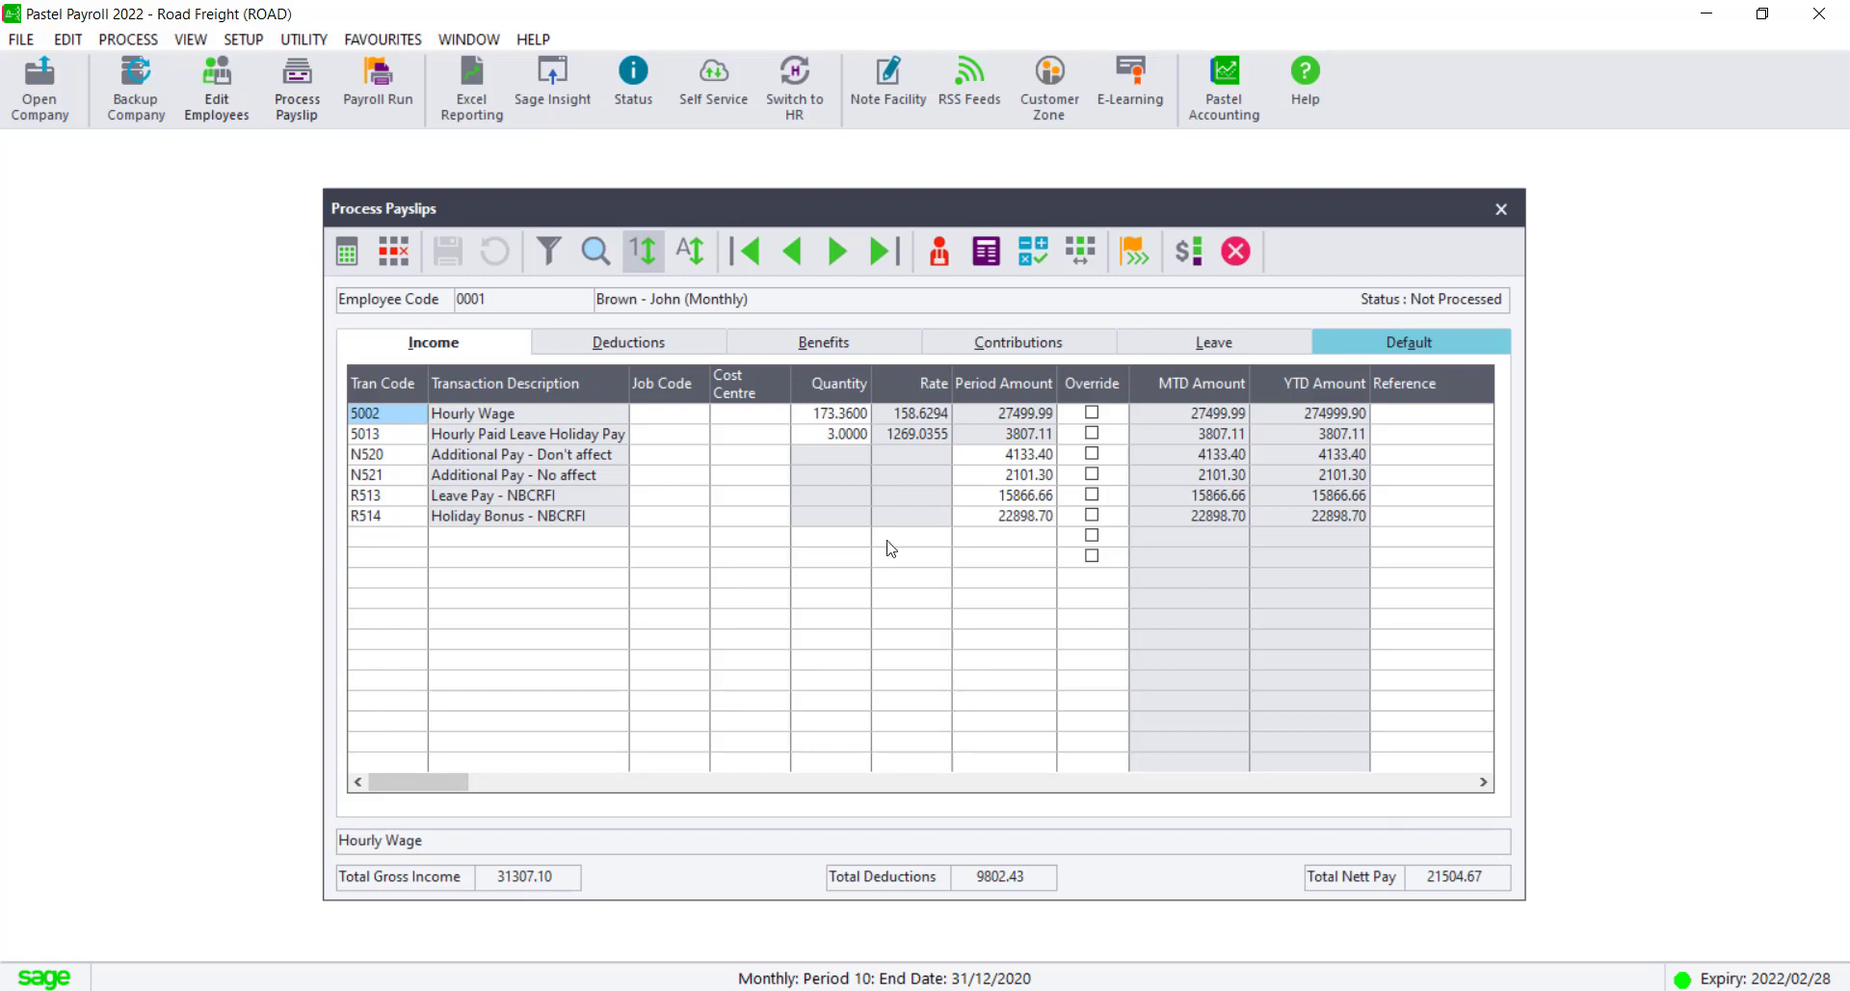
Move to the next employee's payslip and check that employee's contribution total and council pay in the Excel sheet
left_click(835, 250)
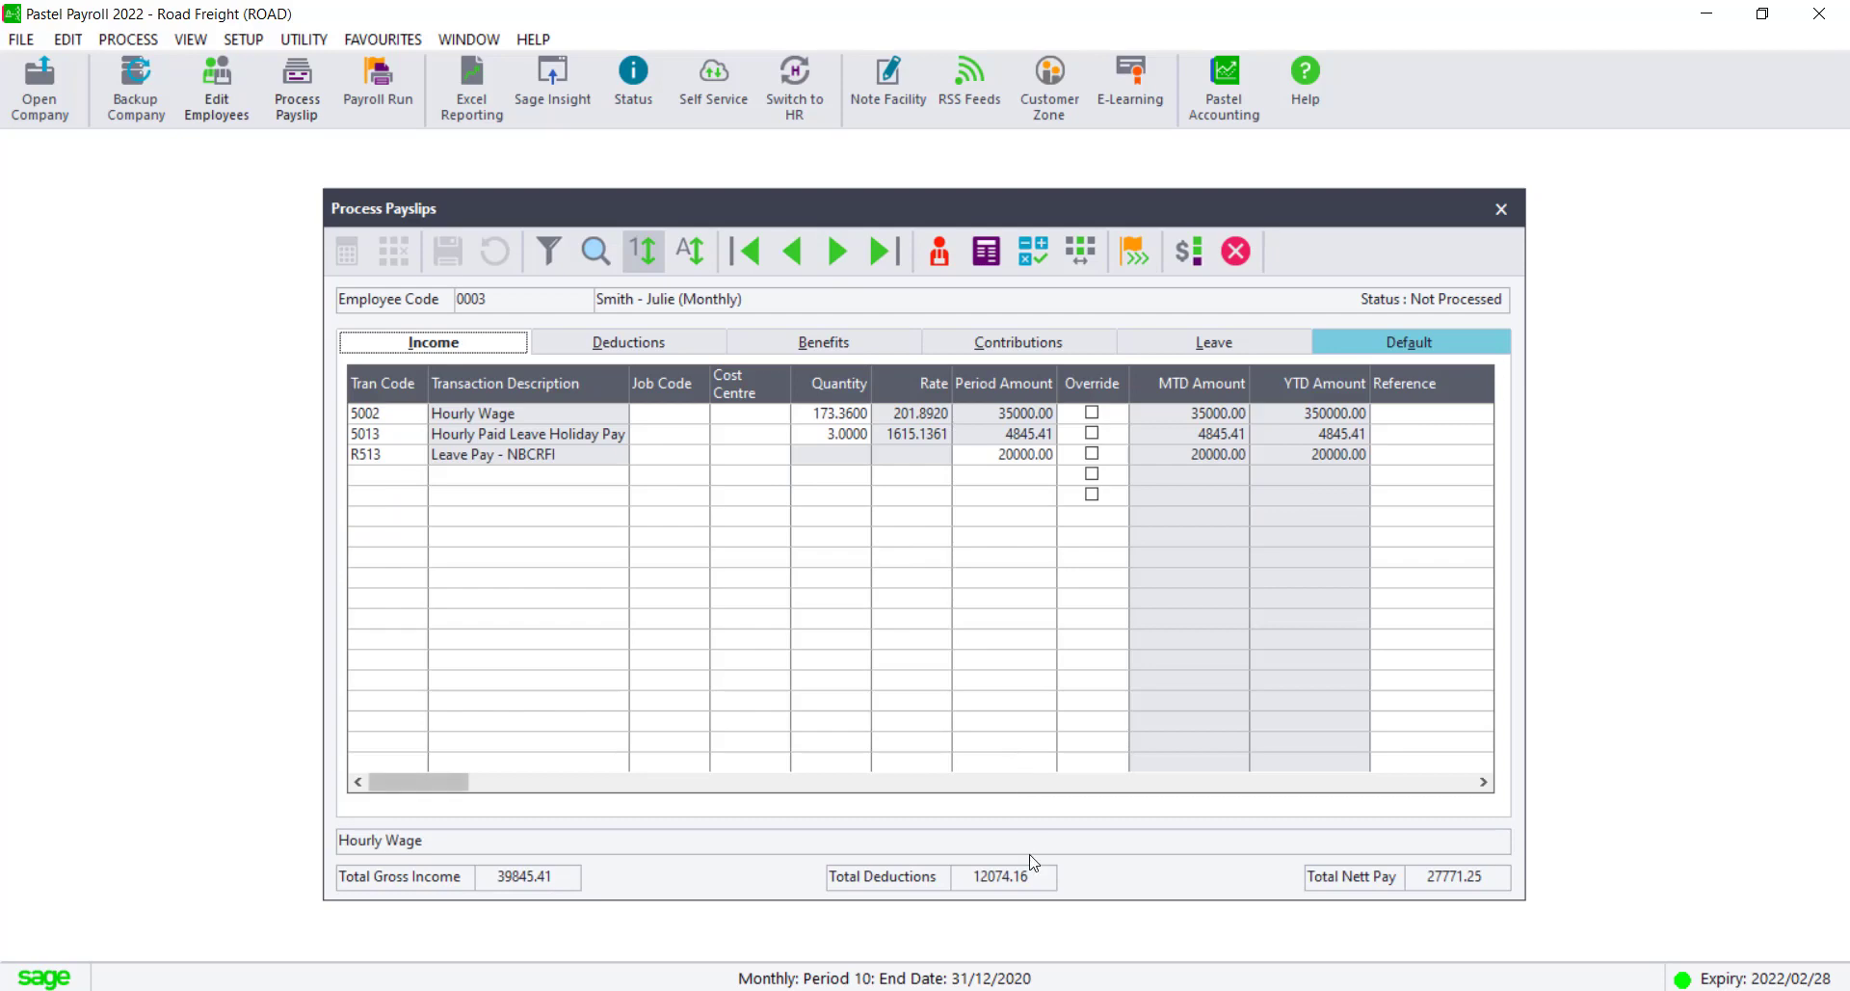
left_click(1129, 990)
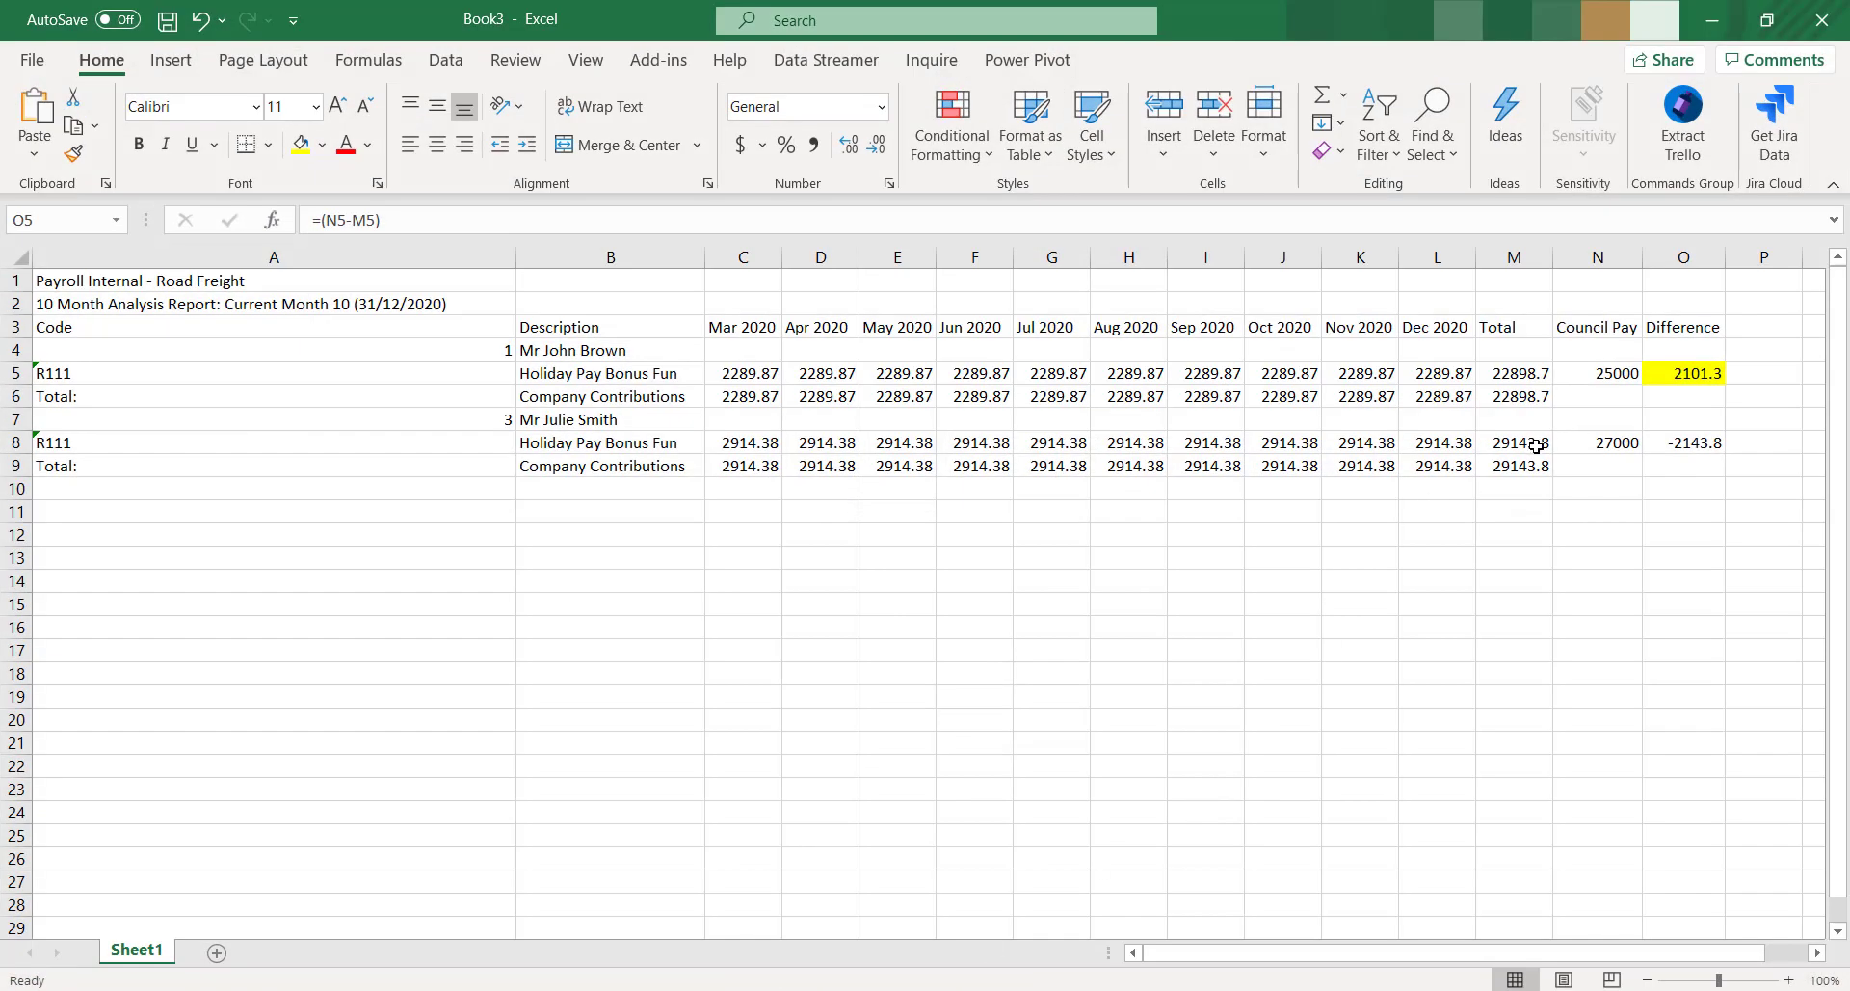
left_click(1632, 451)
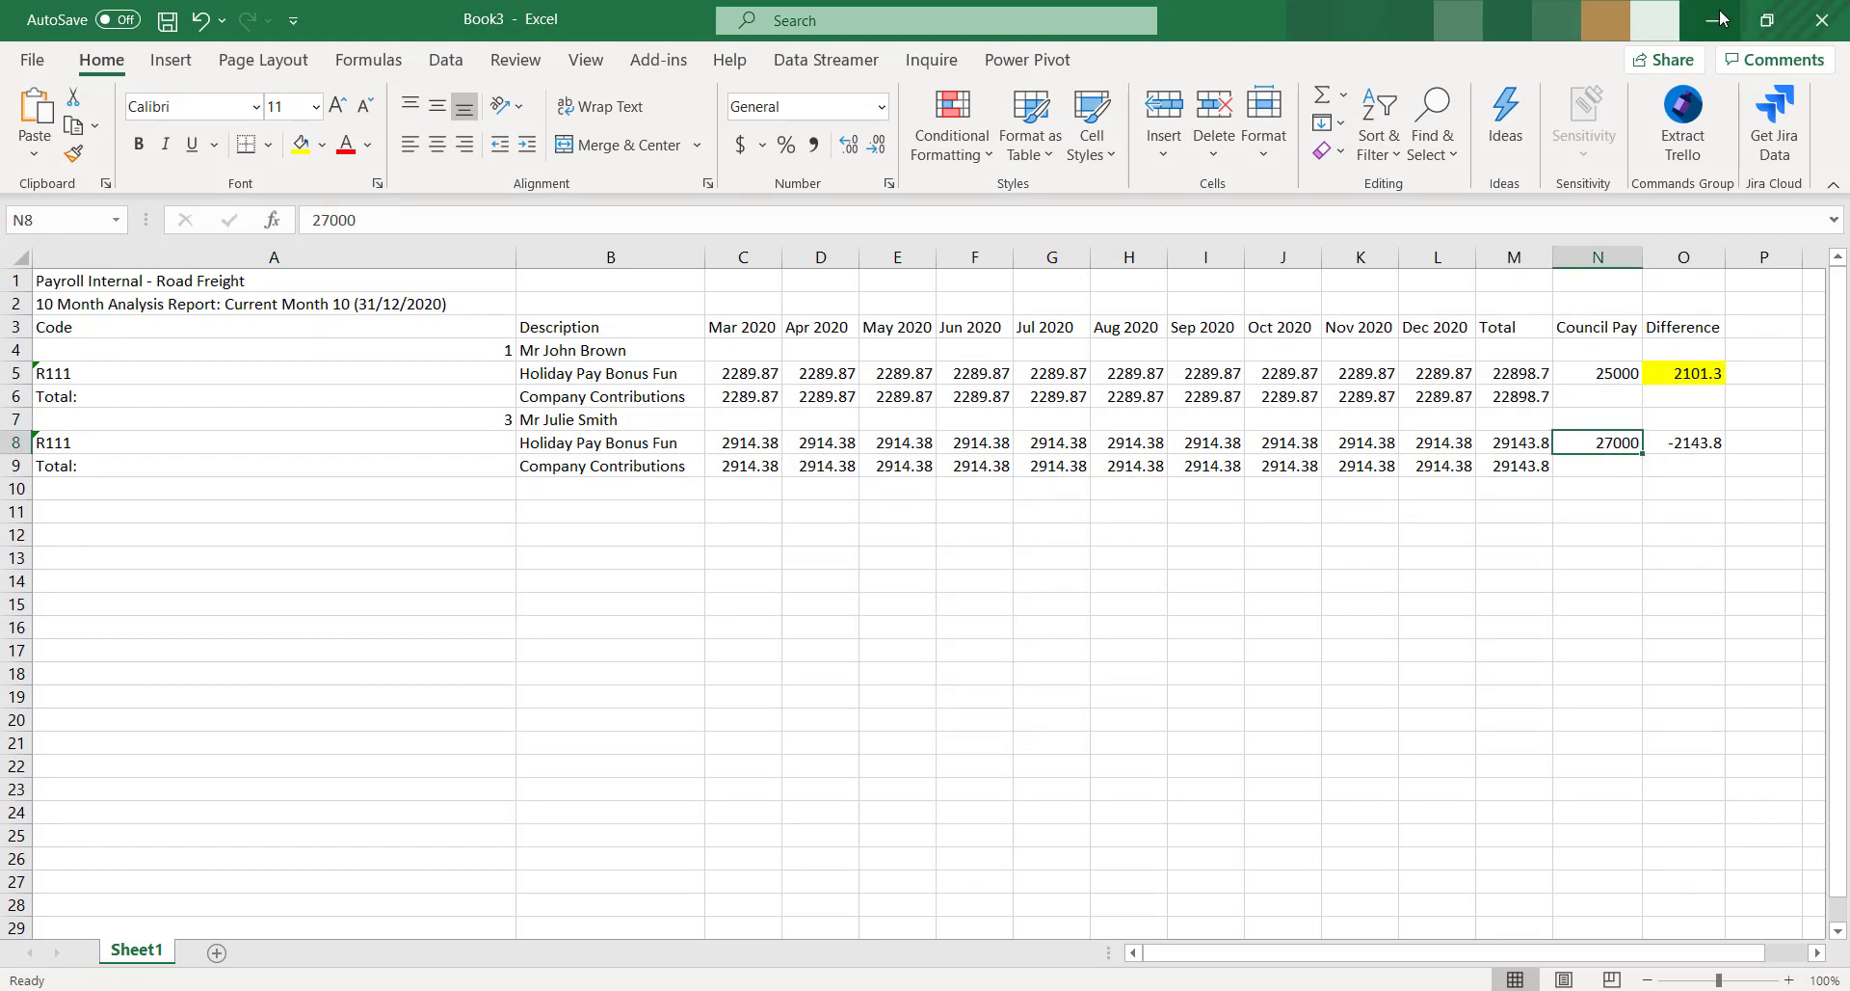
left_click(1713, 19)
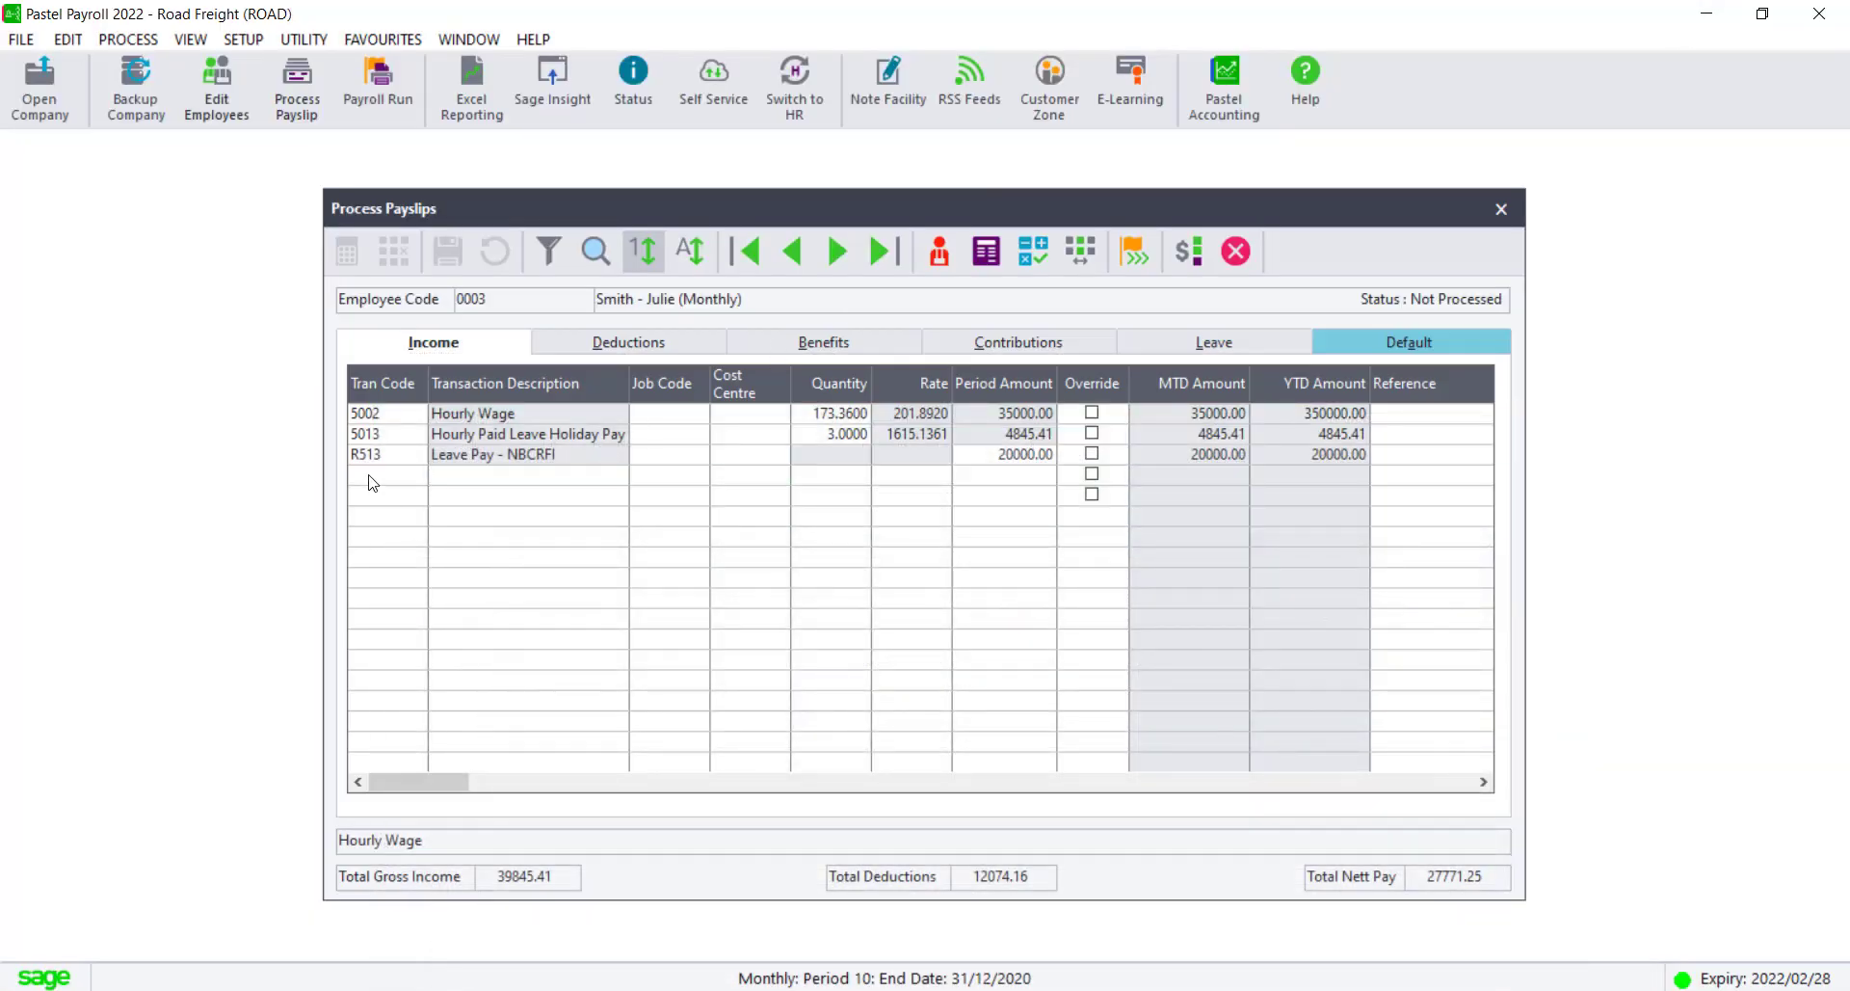
Add income transaction R514 Holiday Bonus - NBCRFI to the second employee's payslip
left_click(372, 481)
type("R")
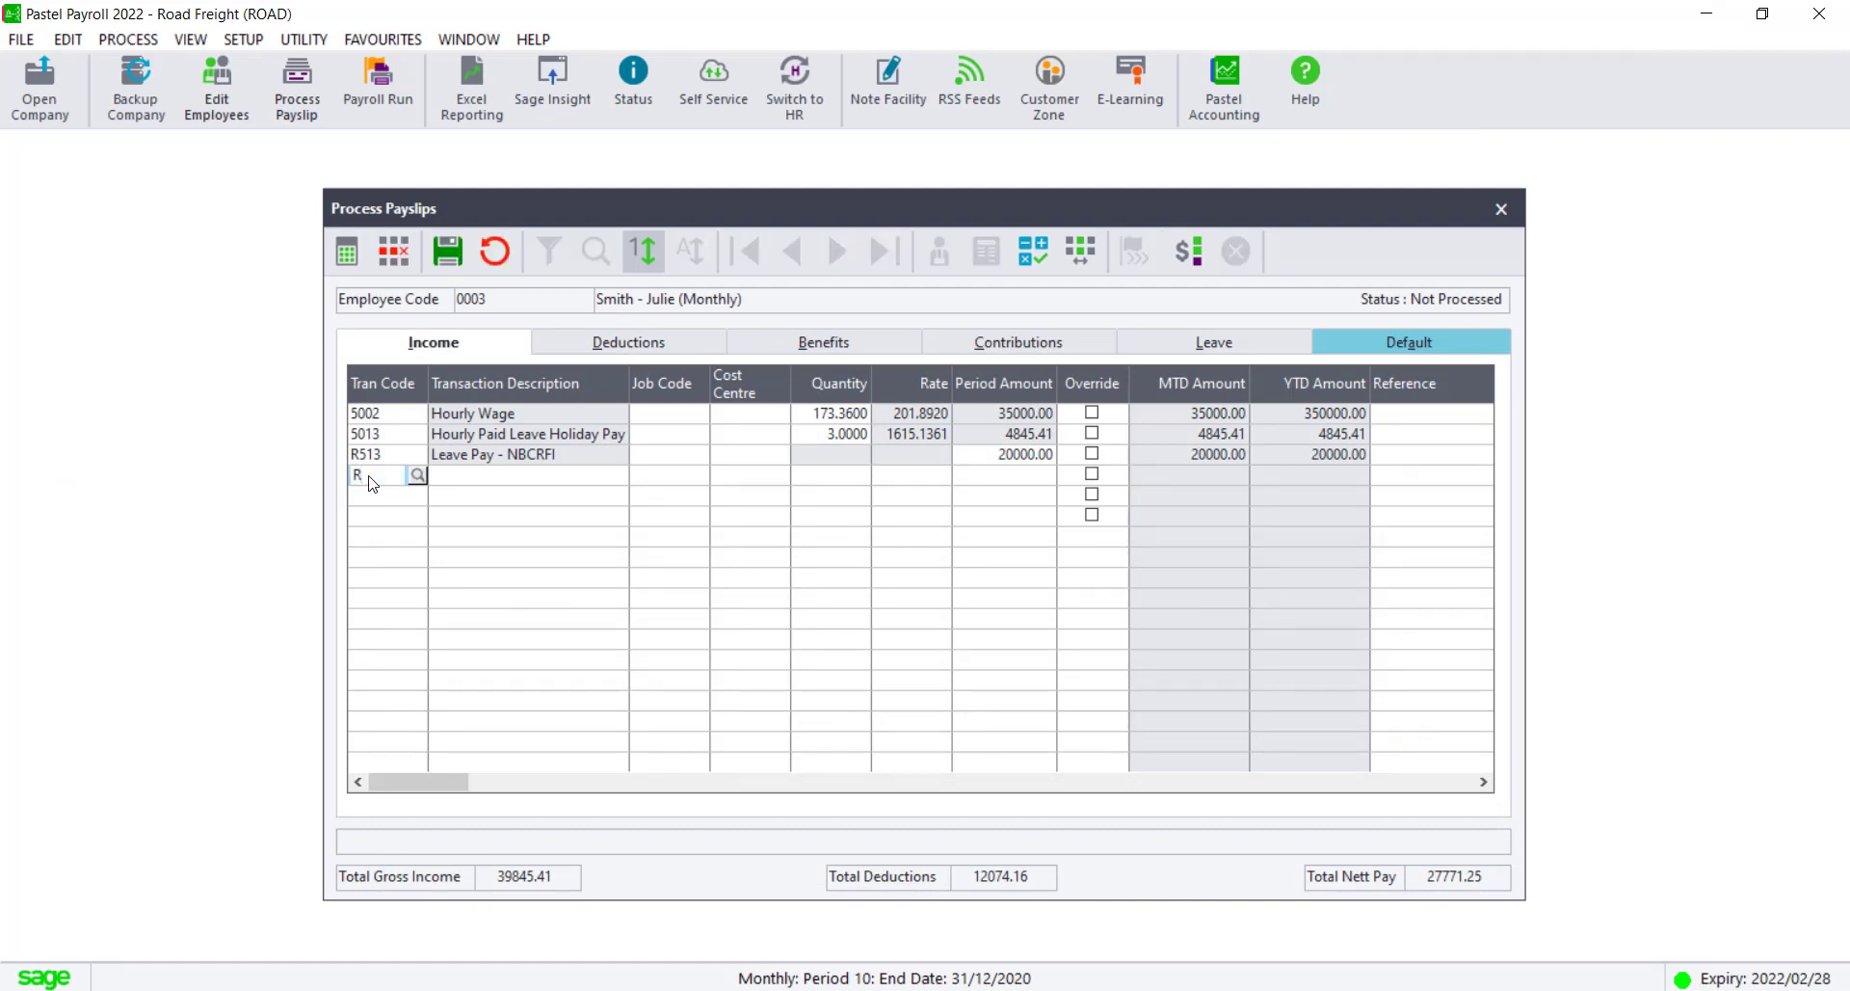
type("514")
key("Tab")
key("Tab")
key("Tab")
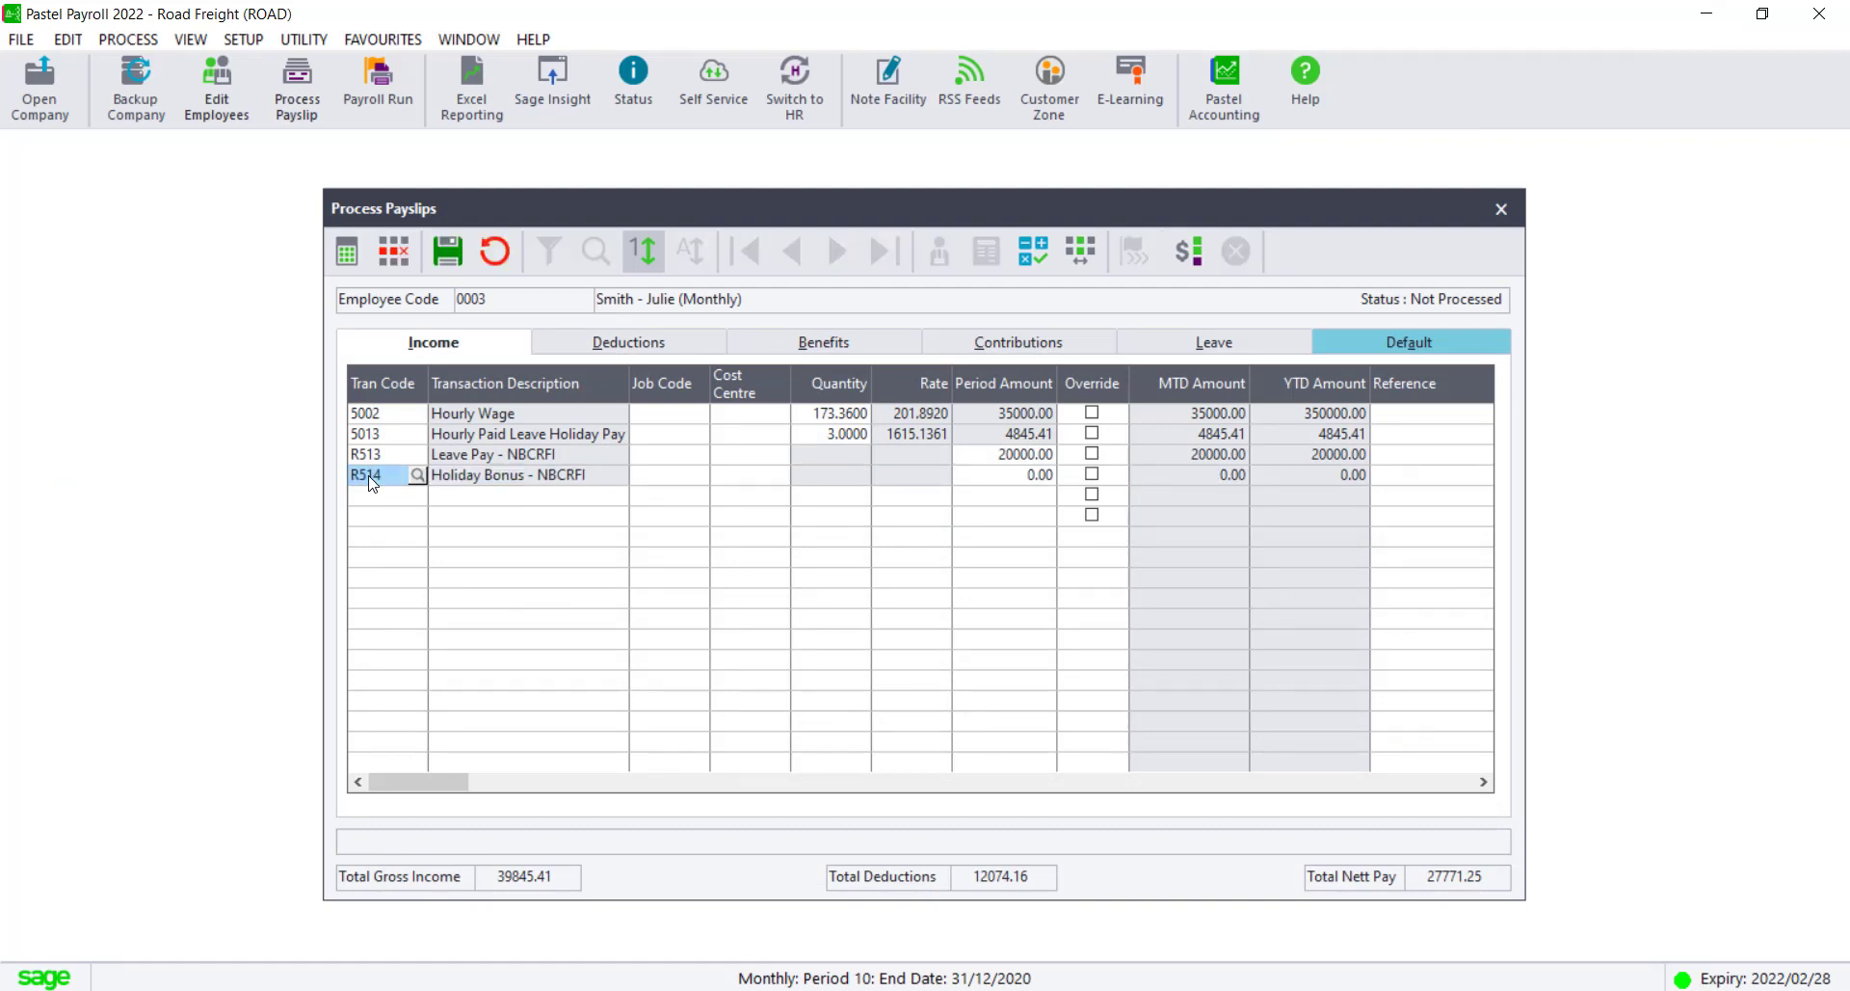
Set the second employee's R514 Holiday Bonus period amount to 27000.00 and save the payslip
type("27000")
key("Tab")
key("Tab")
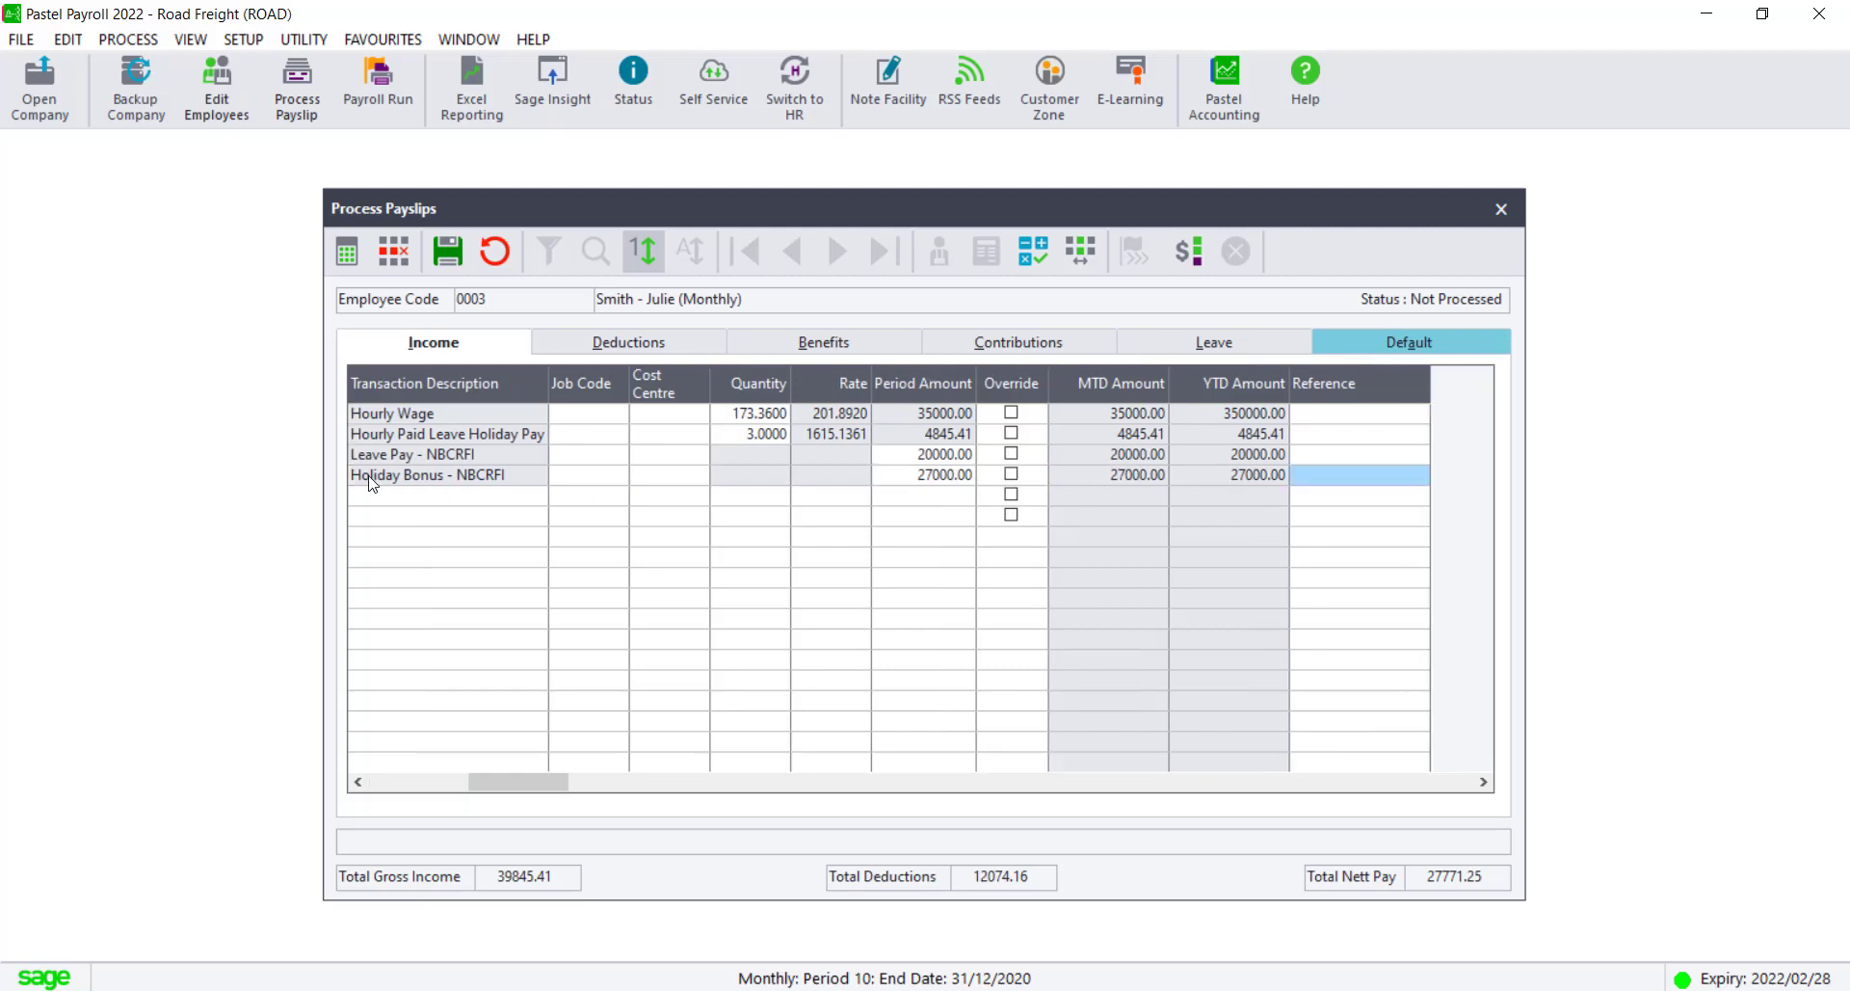
key("Tab")
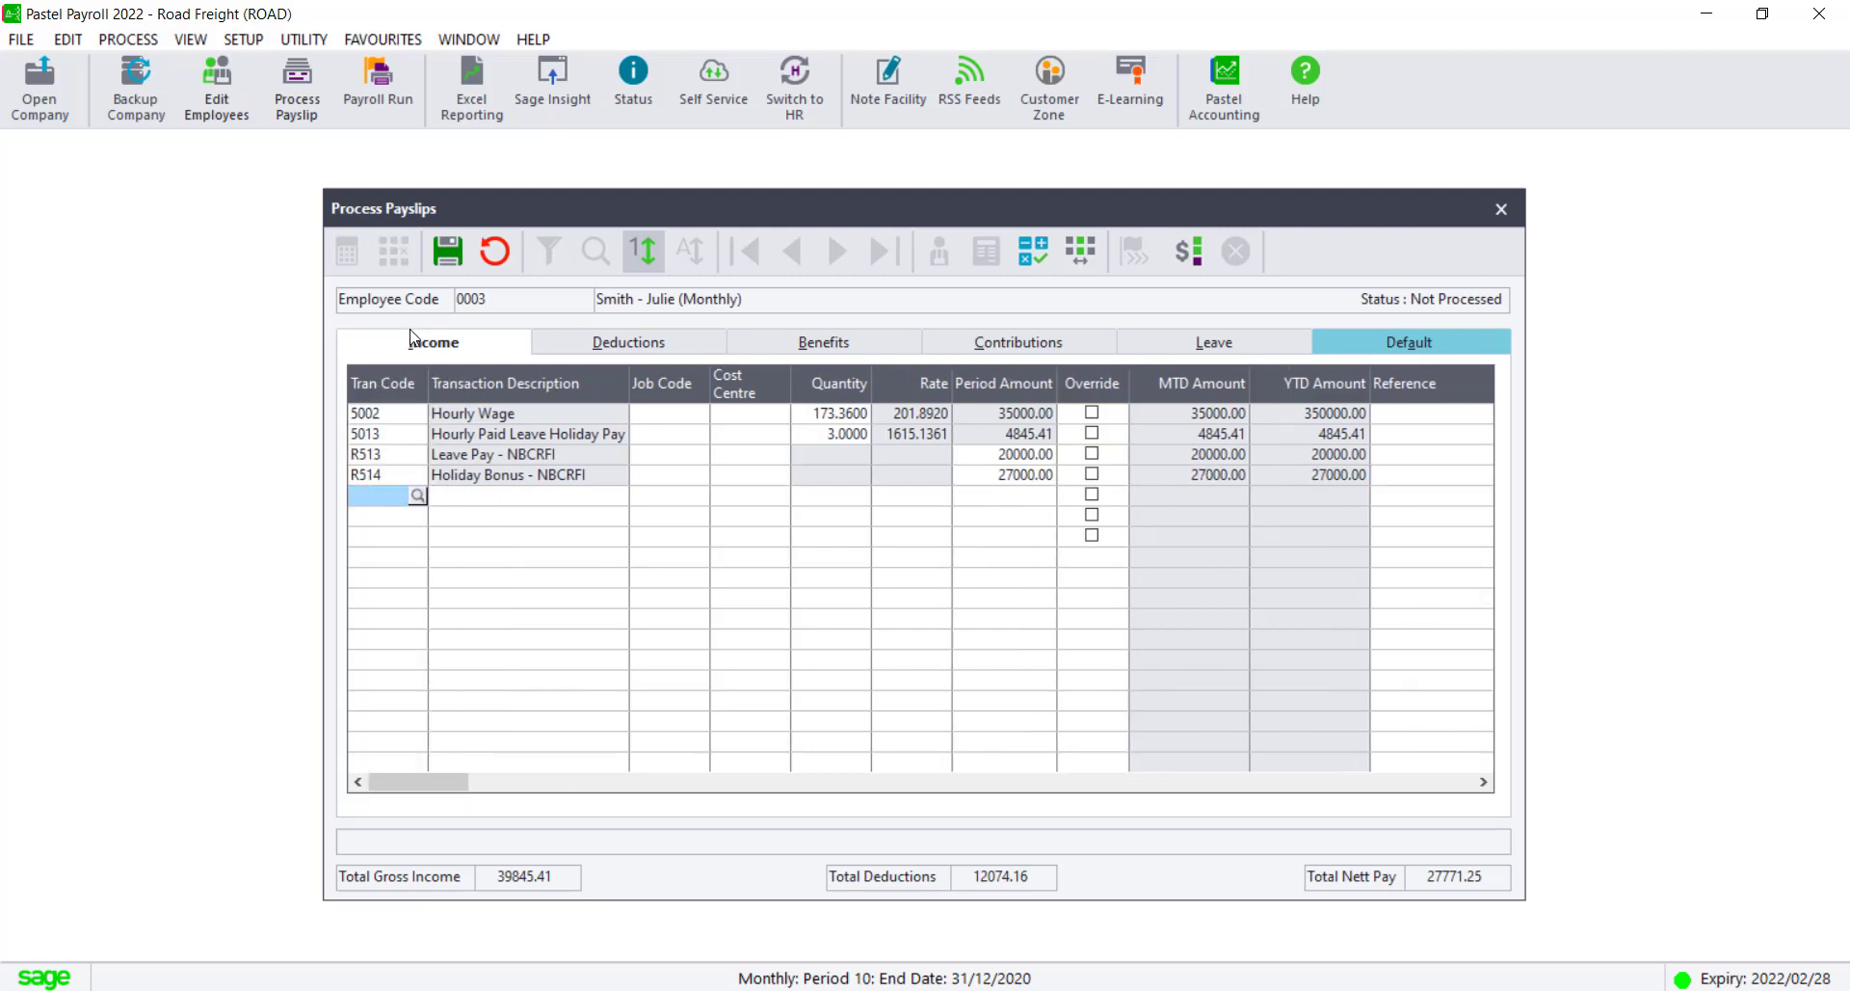
left_click(446, 252)
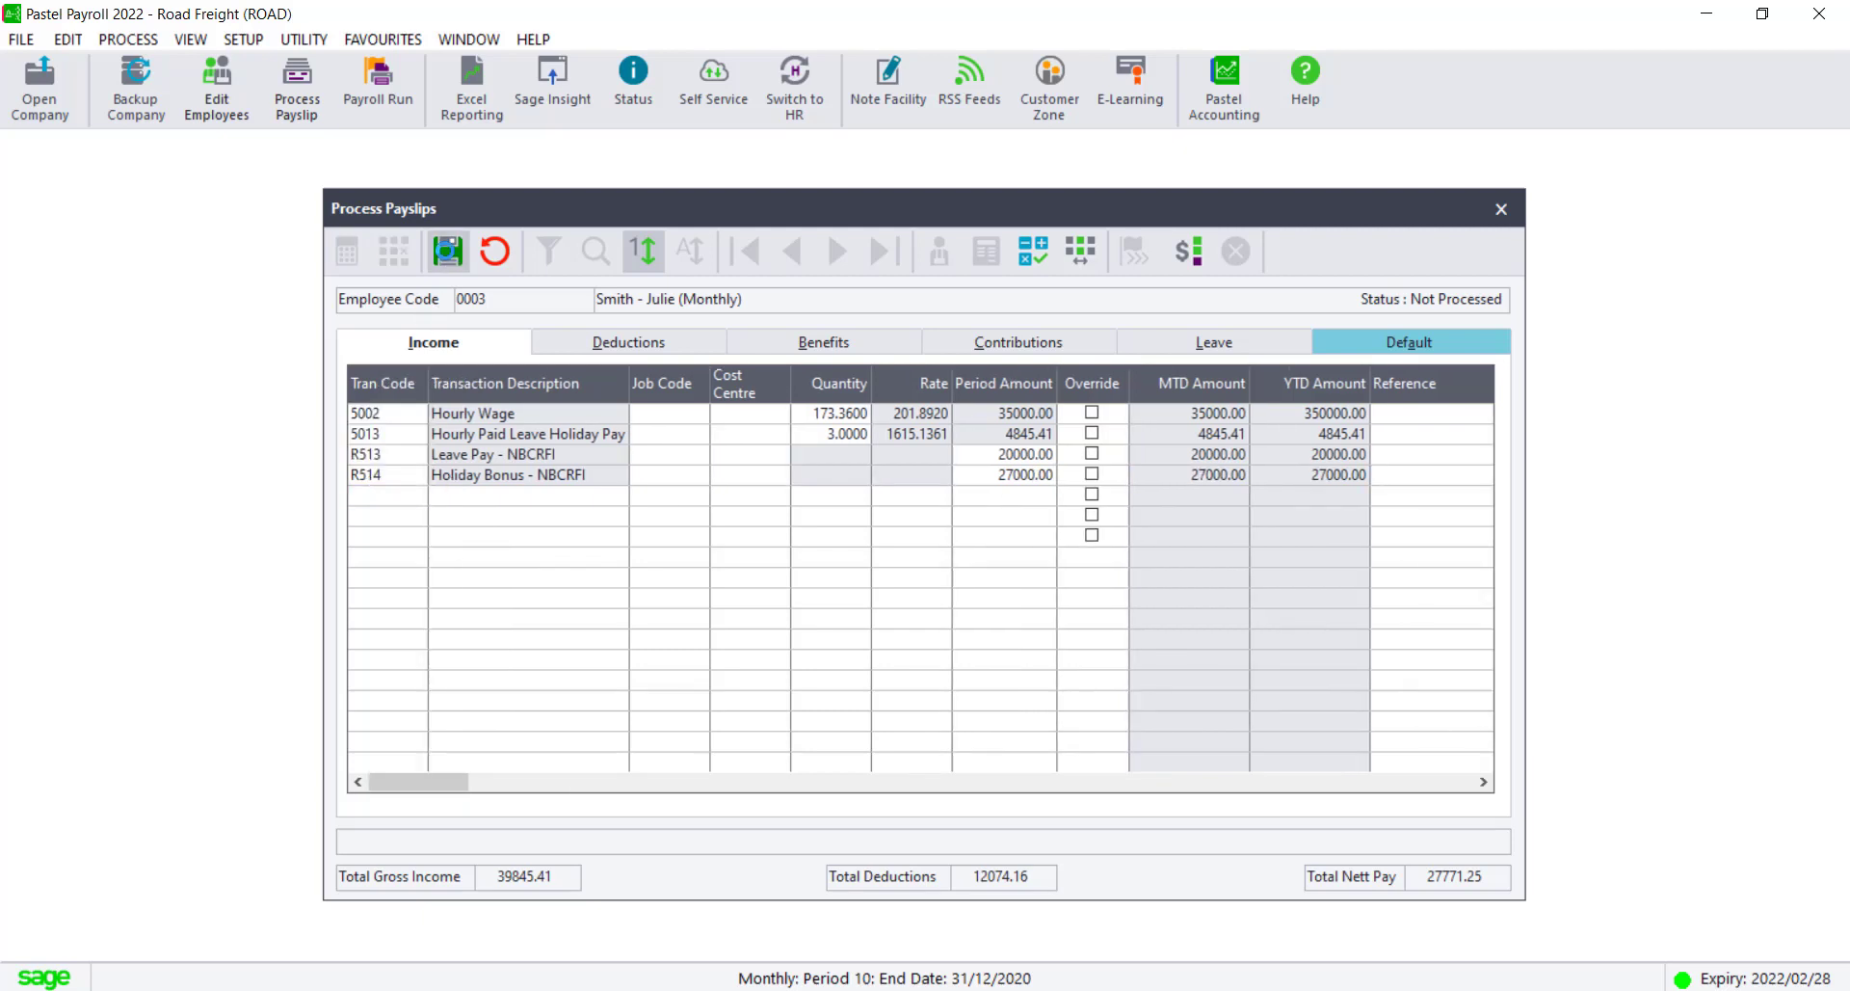